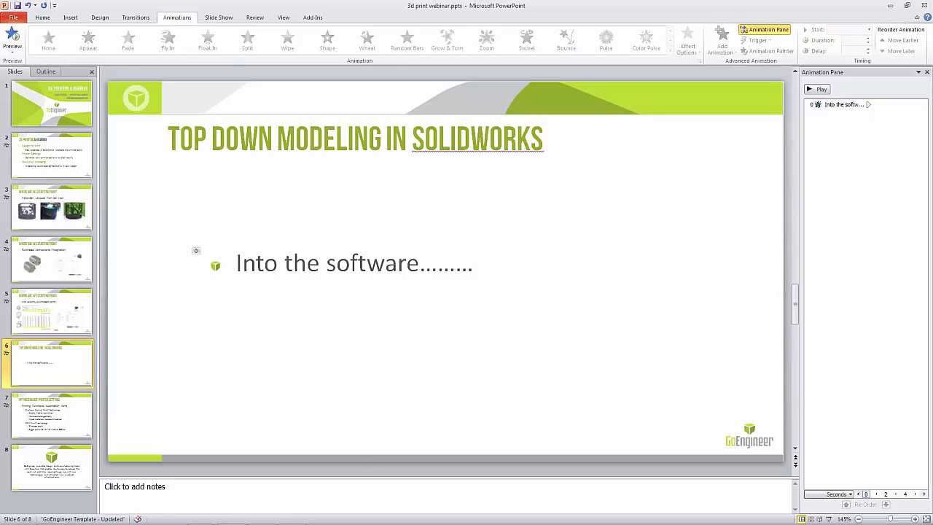
Step: Bring up the GEAR FOR WEBINAR part and orbit it to inspect it in 3D
mouse_move(199, 512)
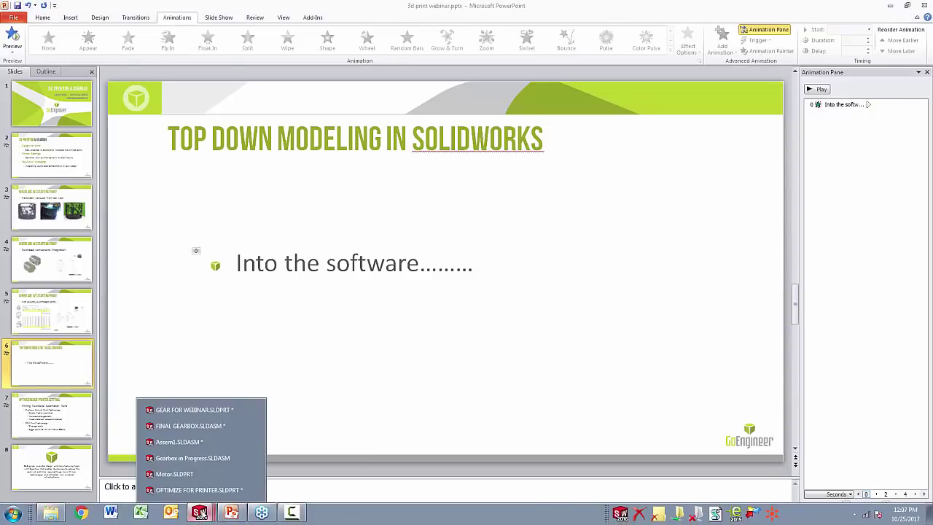
left_click(193, 409)
middle_click_drag(437, 329, 319, 285)
scroll(564, 360, "down", 6)
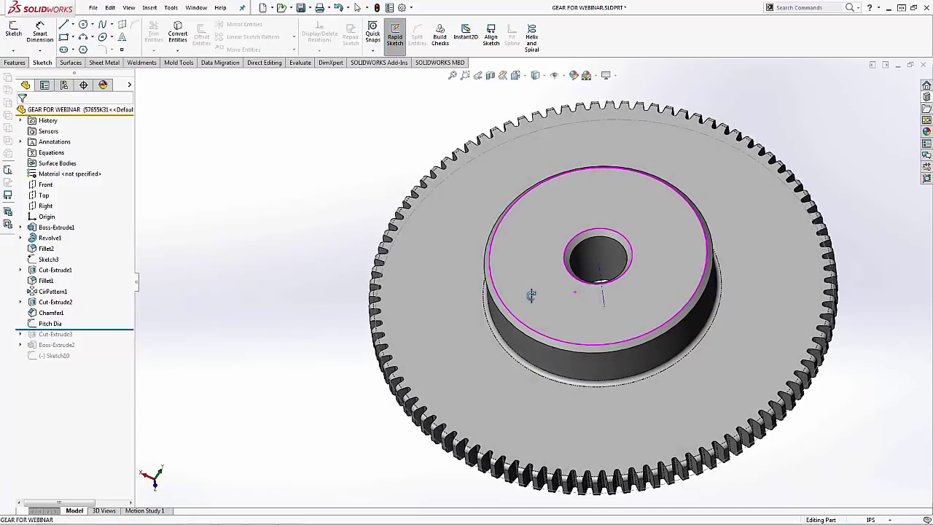
middle_click_drag(531, 294, 733, 262)
scroll(612, 295, "up", 3)
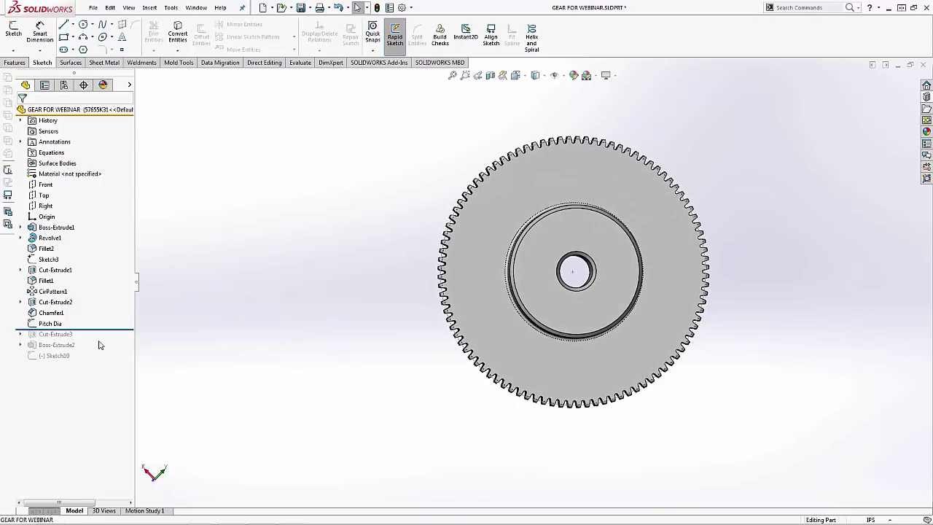
Step: Select the Pitch Dia sketch in the FeatureManager and zoom out over the gear teeth
left_click(54, 323)
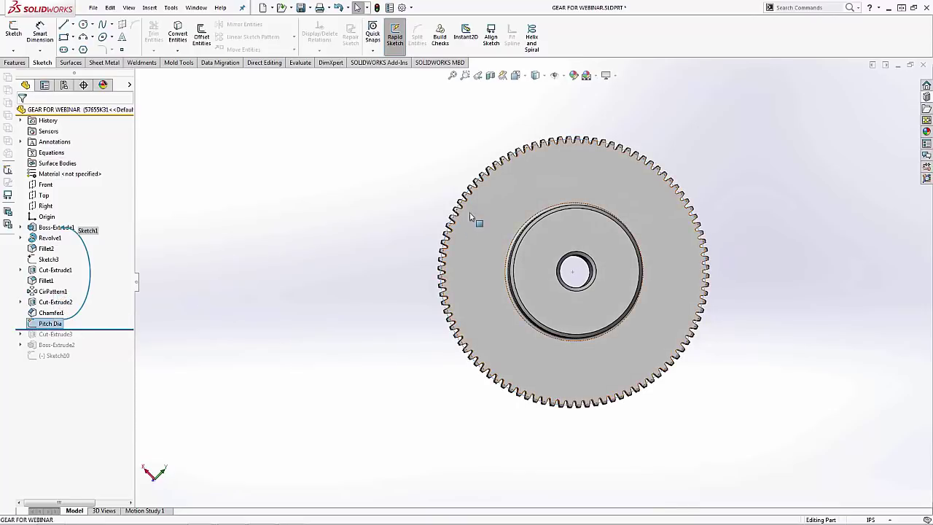
scroll(469, 215, "down", 10)
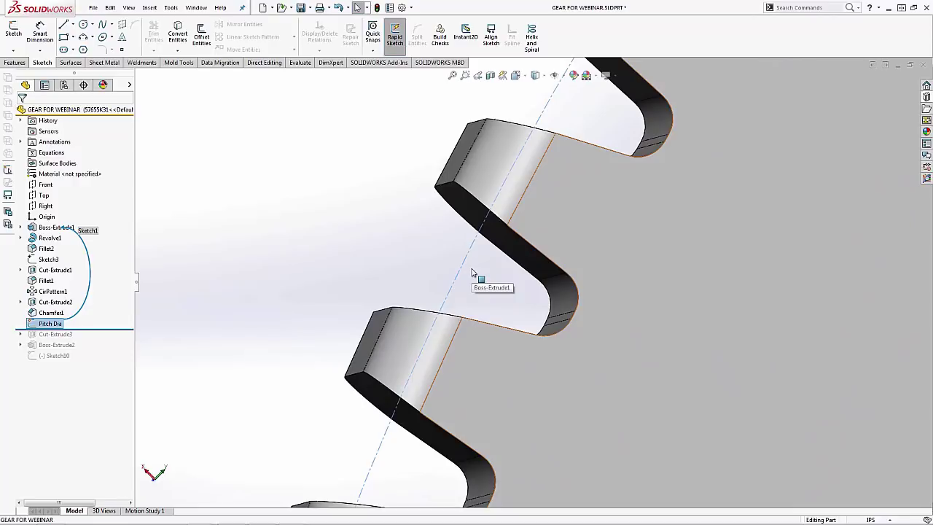
mouse_move(471, 272)
middle_mouse_down()
mouse_move(459, 270)
mouse_move(470, 270)
middle_mouse_up()
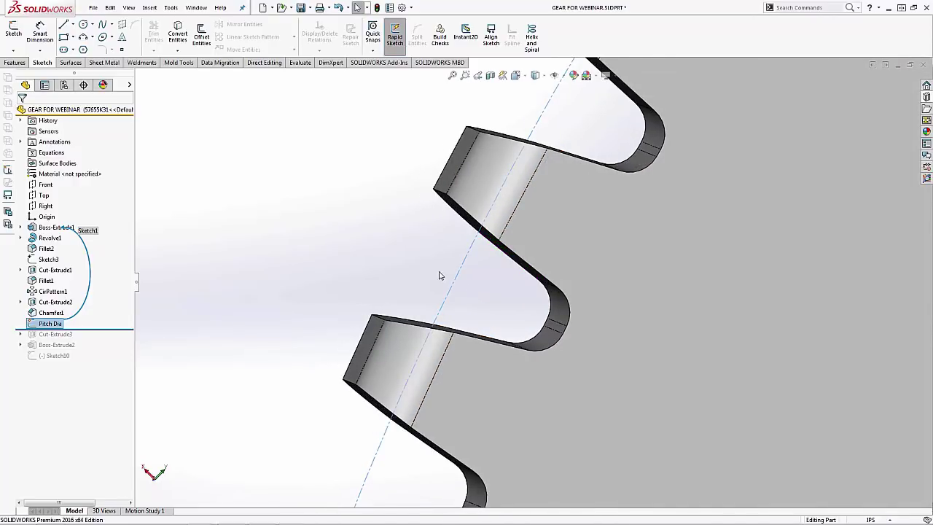
scroll(437, 301, "up", 3)
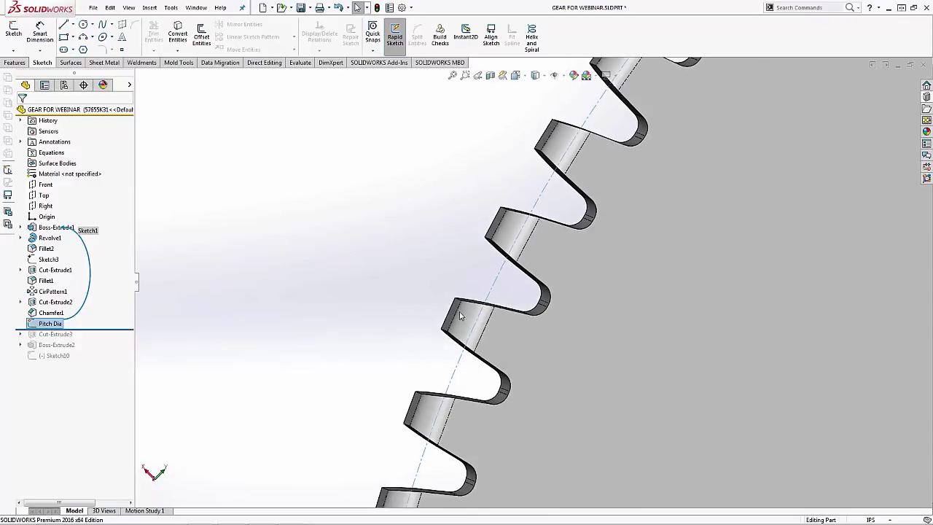
scroll(443, 321, "up", 1)
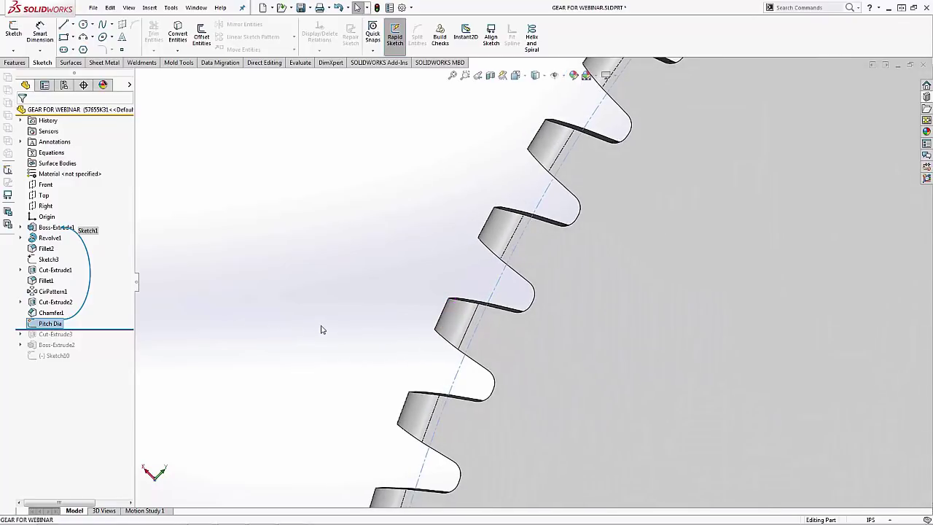
scroll(443, 380, "up", 3)
middle_click_drag(462, 357, 495, 333)
scroll(488, 338, "down", 4)
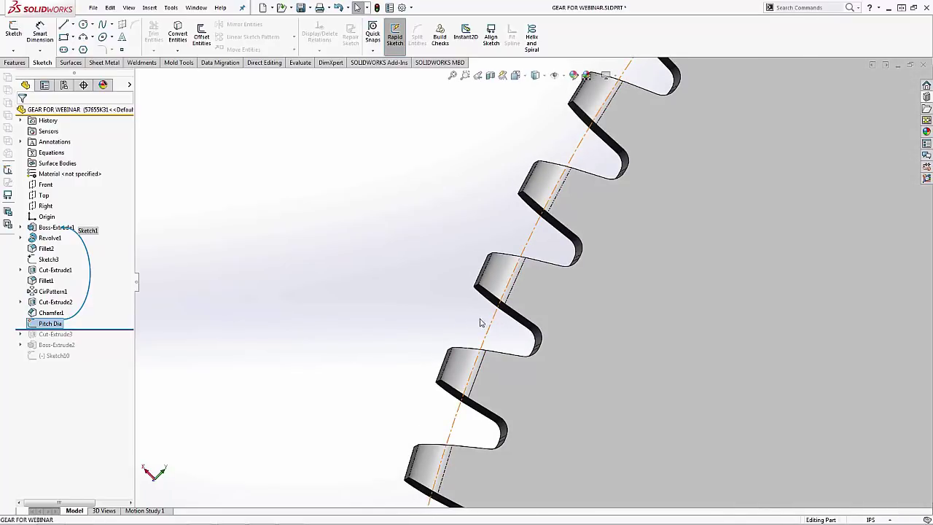
Step: Select the pitch-diameter circle to read its 2 in diameter, then view the gear obliquely
left_click(486, 337)
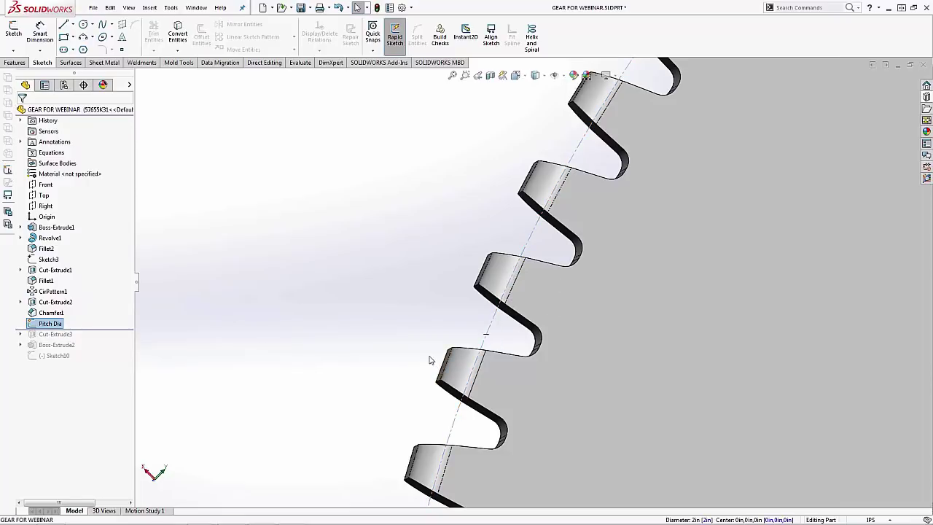
left_click(399, 315)
scroll(386, 267, "down", 5)
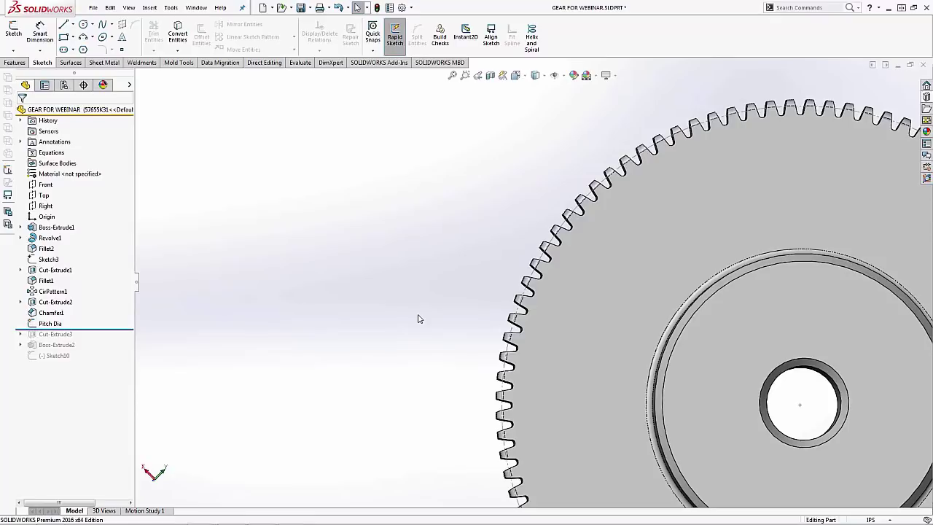
scroll(473, 295, "down", 4)
scroll(688, 368, "up", 2)
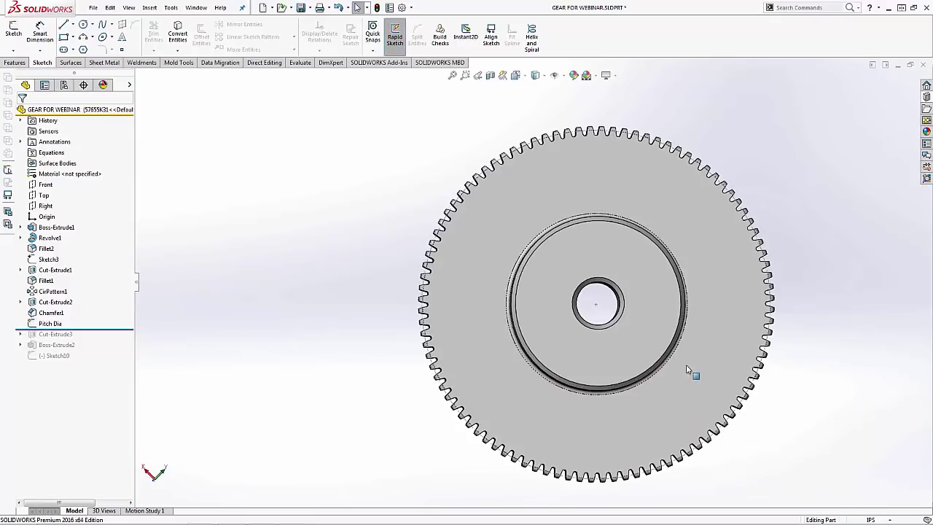
middle_click_drag(454, 316, 546, 268)
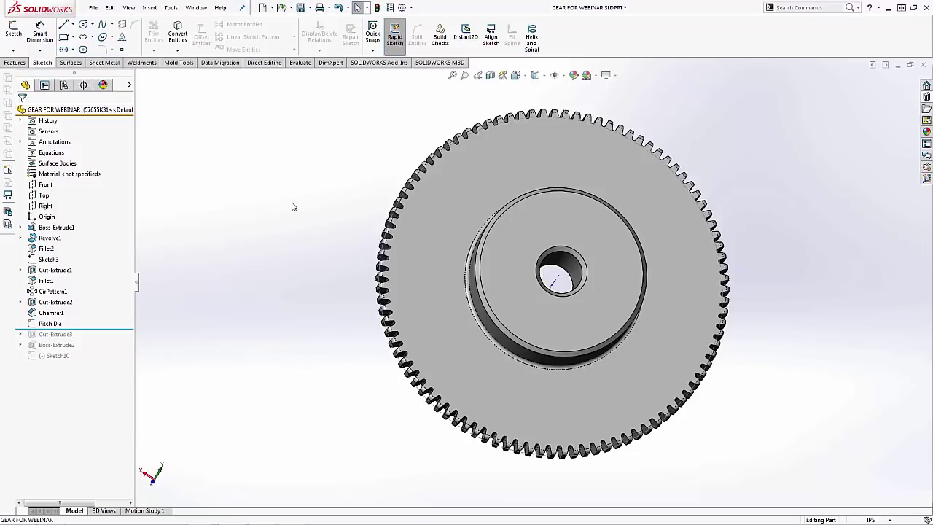
Step: Roll the model forward through Cut-Extrude3 and Boss-Extrude2, comparing the gear before and after
middle_click_drag(254, 277, 293, 241)
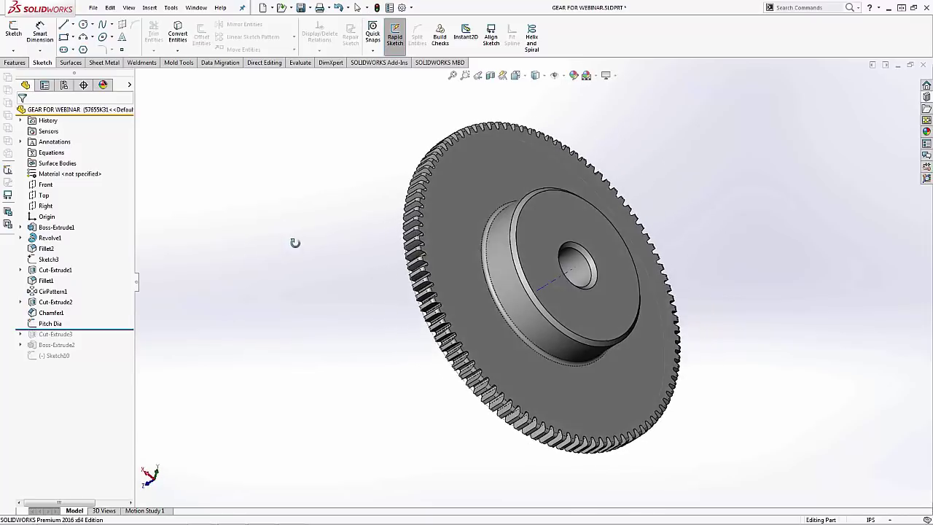
scroll(604, 342, "down", 3)
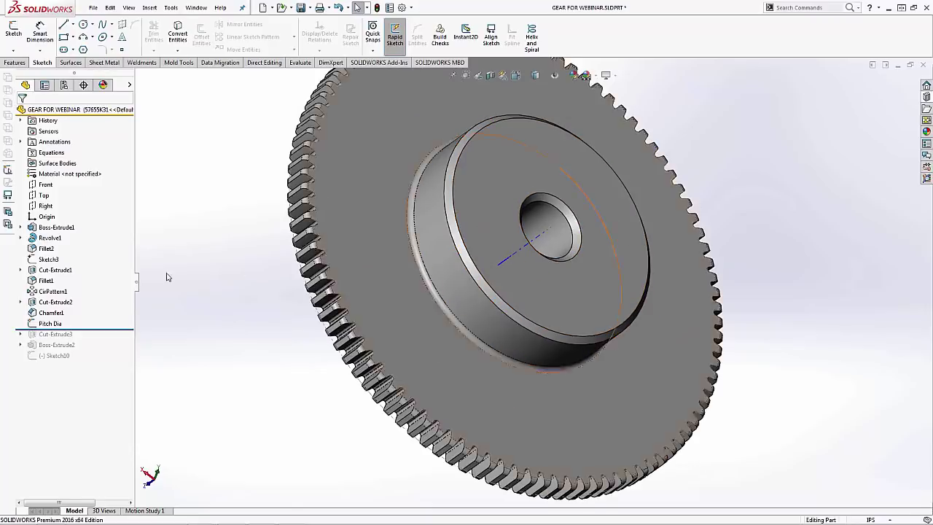
left_click_drag(125, 328, 123, 351)
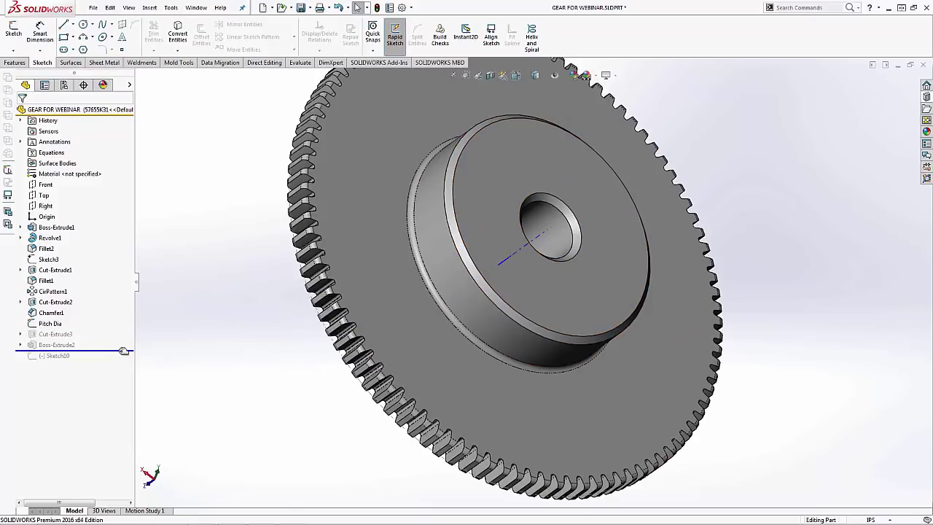
mouse_move(258, 375)
middle_mouse_down()
mouse_move(237, 374)
mouse_move(247, 375)
middle_mouse_up()
left_click_drag(131, 350, 130, 339)
middle_click_drag(545, 331, 722, 308)
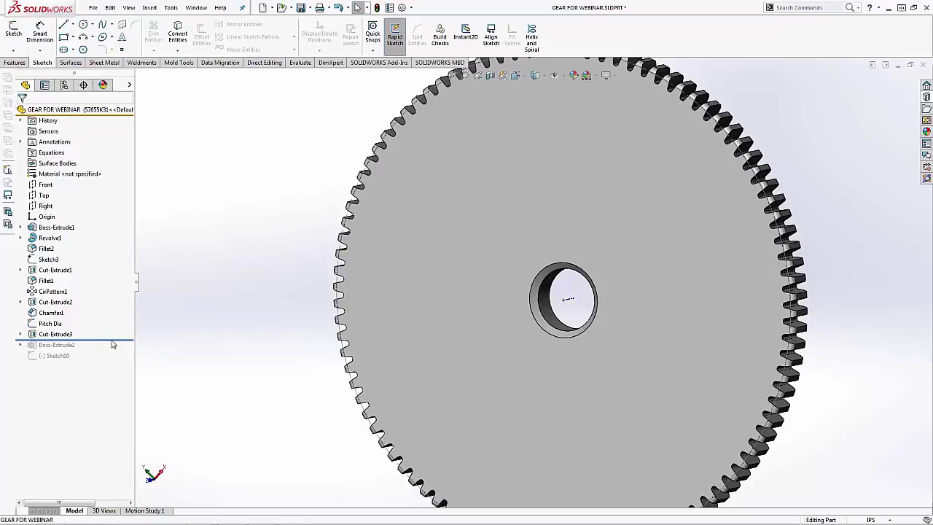
left_click_drag(116, 342, 117, 354)
middle_click_drag(413, 377, 473, 394)
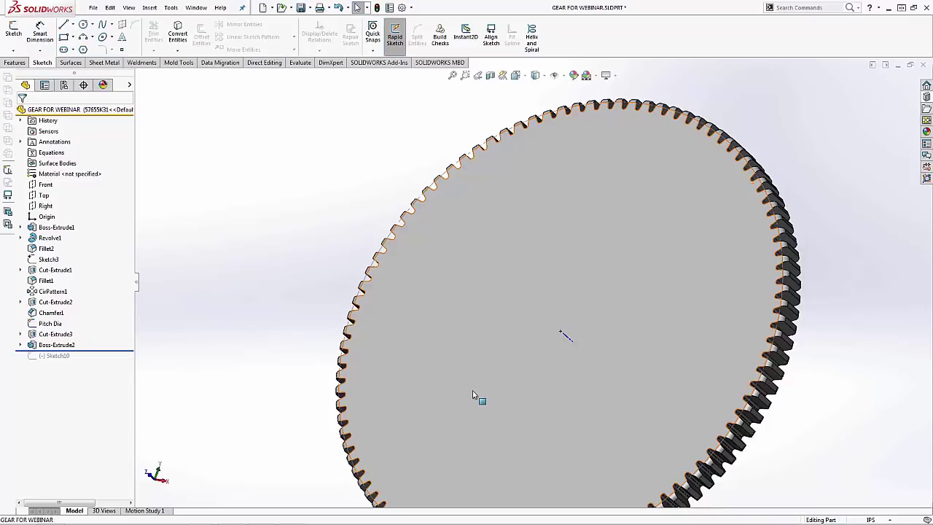
Step: Fit the whole gear in view and turn it normal to its front face
key("f")
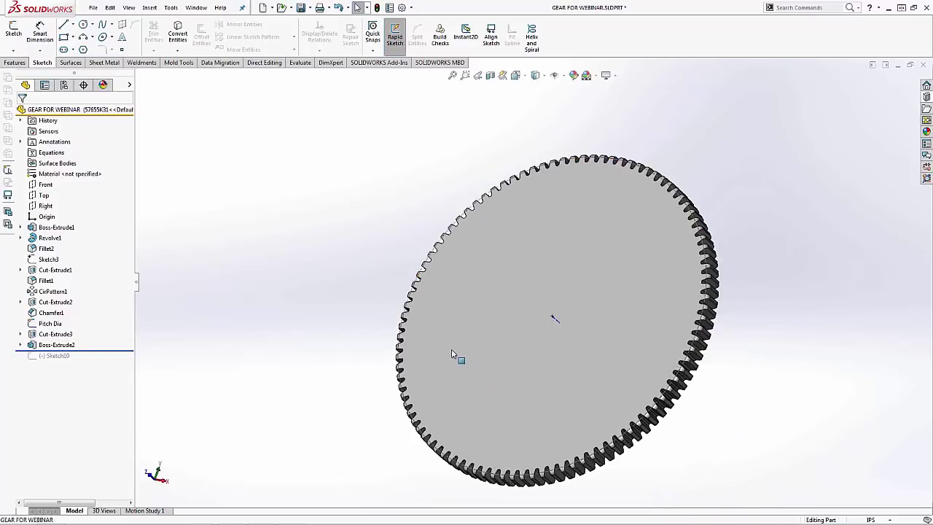
key("ctrl+8")
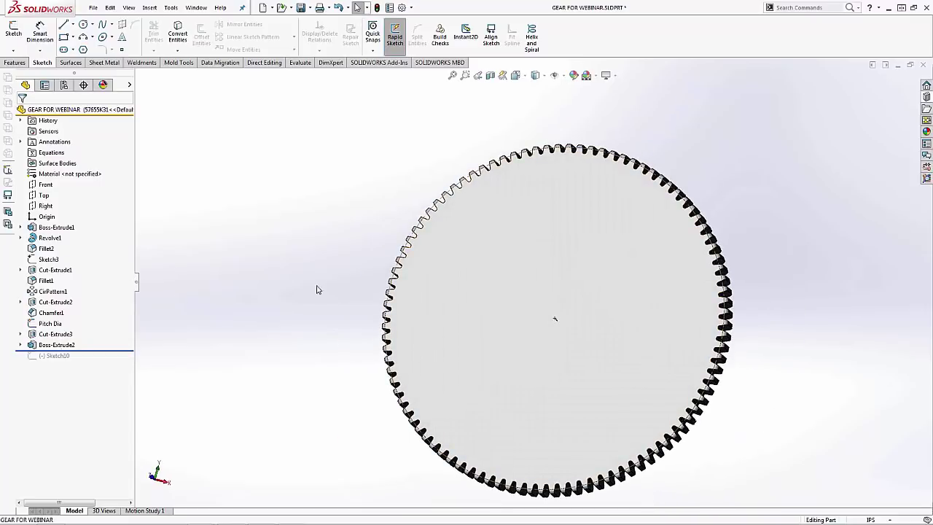
middle_click_drag(373, 365, 348, 375)
Step: Turn the gear front-on and zoom in and out to inspect it toward edge-on
key("ctrl+8")
scroll(426, 373, "down", 5)
scroll(430, 375, "down", 2)
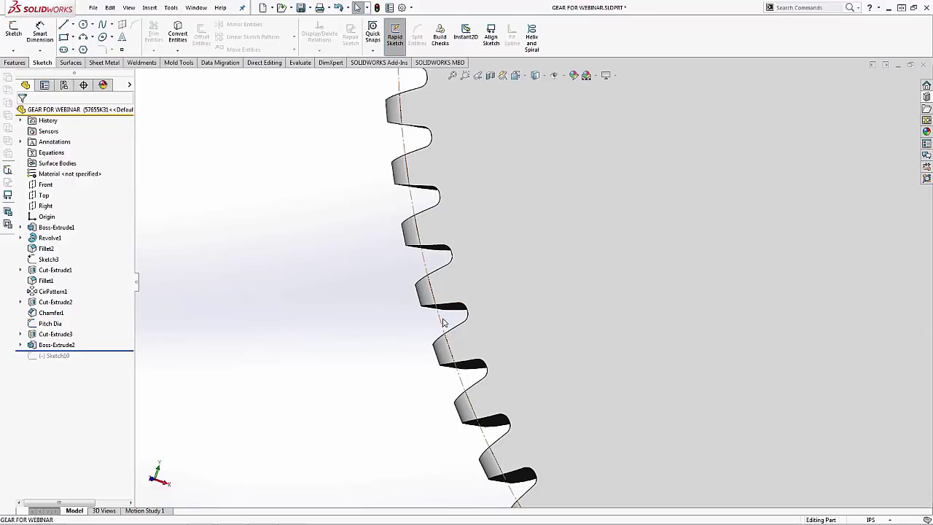
scroll(416, 313, "up", 5)
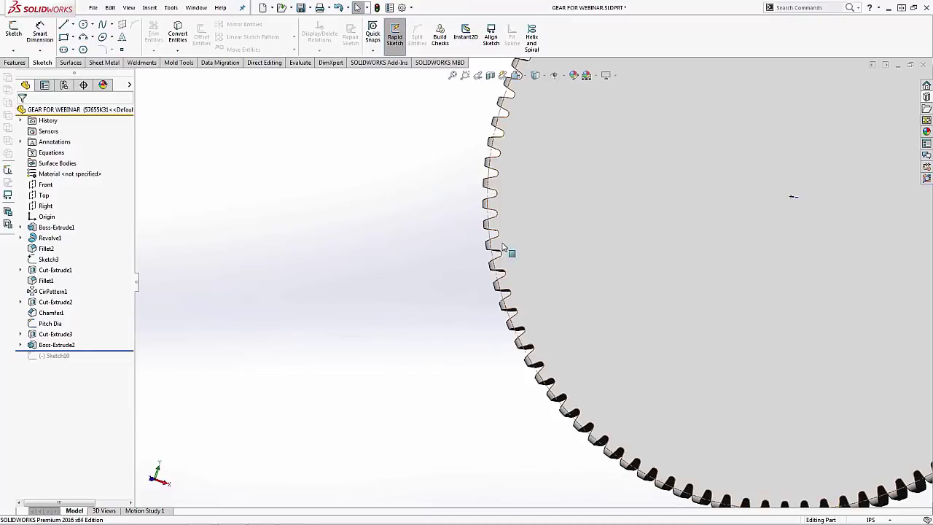
scroll(499, 261, "down", 4)
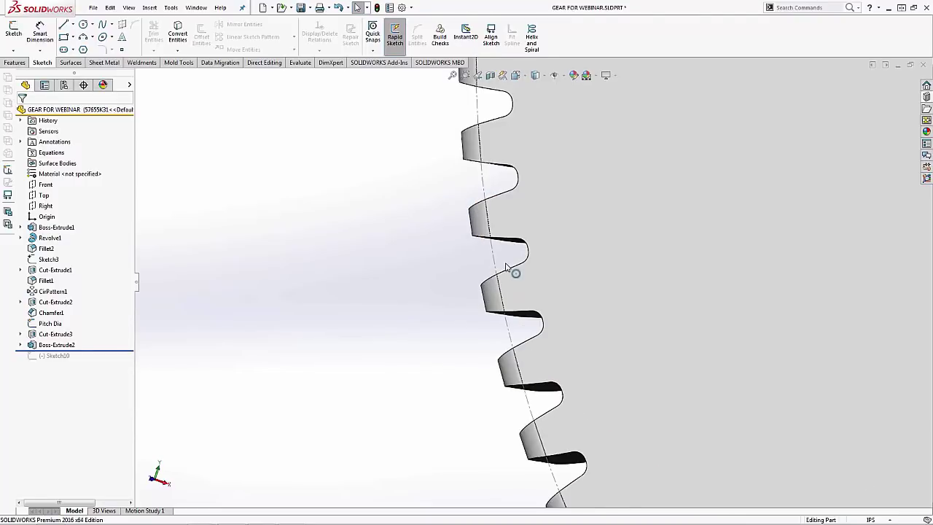
scroll(408, 288, "up", 6)
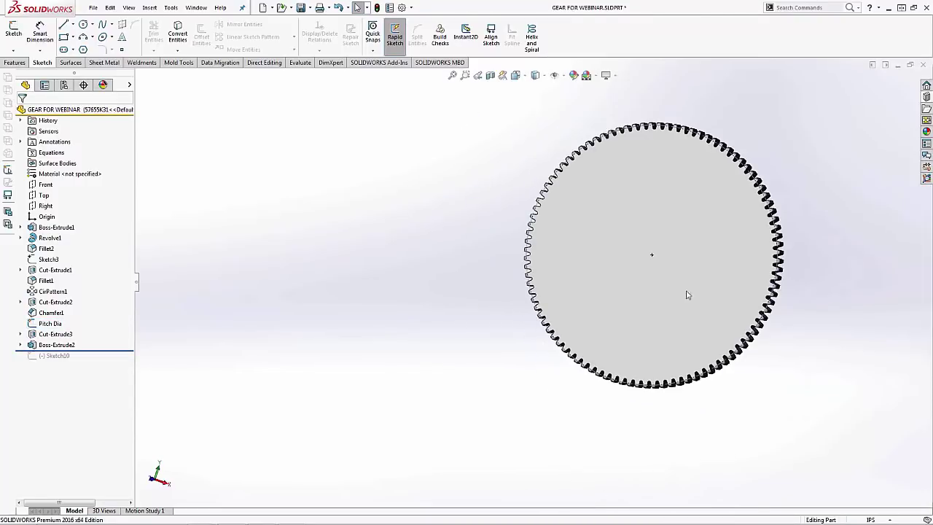
scroll(713, 253, "down", 2)
middle_click_drag(714, 252, 691, 251)
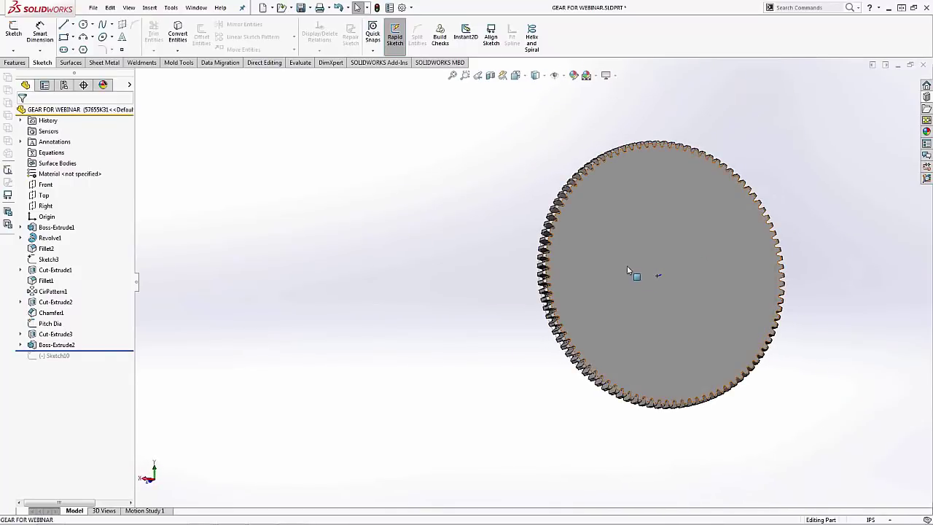
scroll(626, 265, "down", 2)
scroll(549, 268, "up", 2)
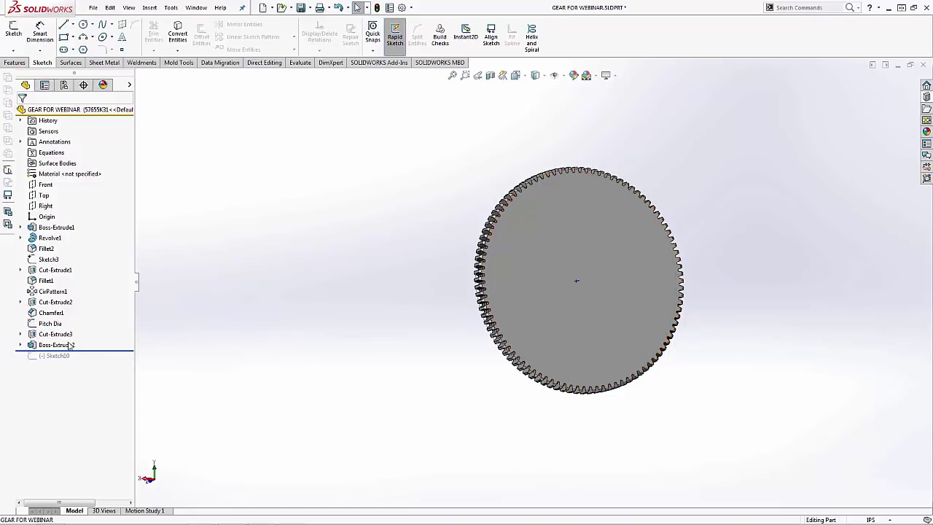
Step: Roll forward to include Sketch10 and orbit edge-on to see its L-shaped profile and centerline
left_click_drag(94, 350, 94, 361)
scroll(615, 297, "down", 2)
middle_click_drag(615, 297, 598, 256)
scroll(597, 256, "down", 3)
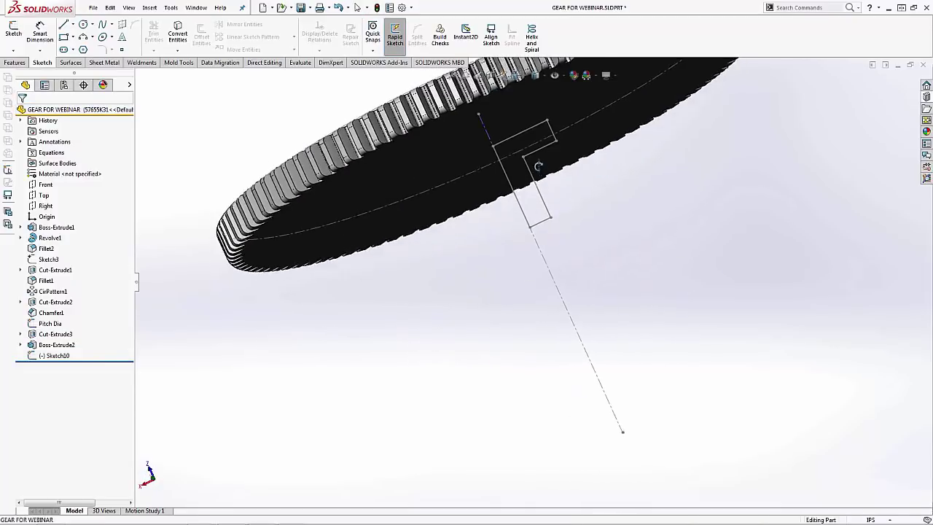
middle_click_drag(539, 168, 551, 179)
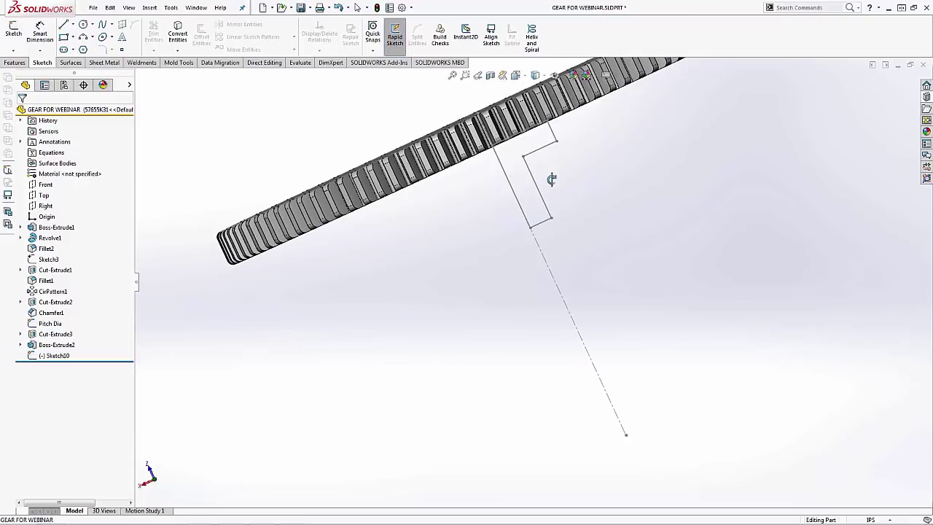
middle_click_drag(471, 252, 554, 164)
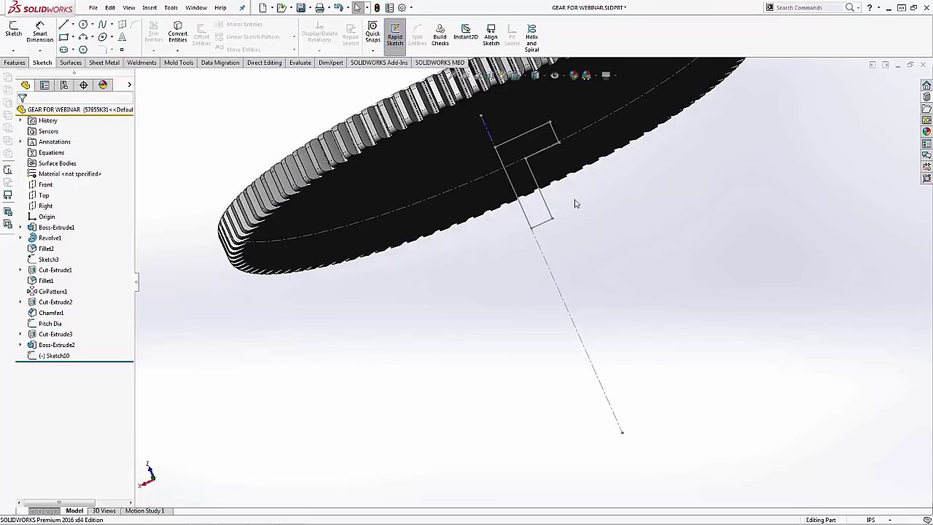
middle_click_drag(514, 226, 521, 250)
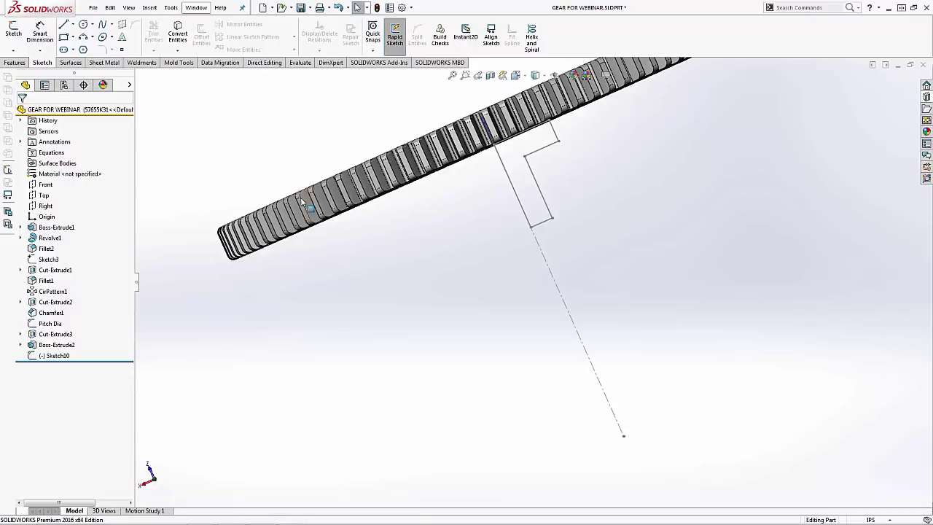
Step: Switch to the Gearbox in Progress assembly from the Window list and tilt the large gear
left_click(199, 11)
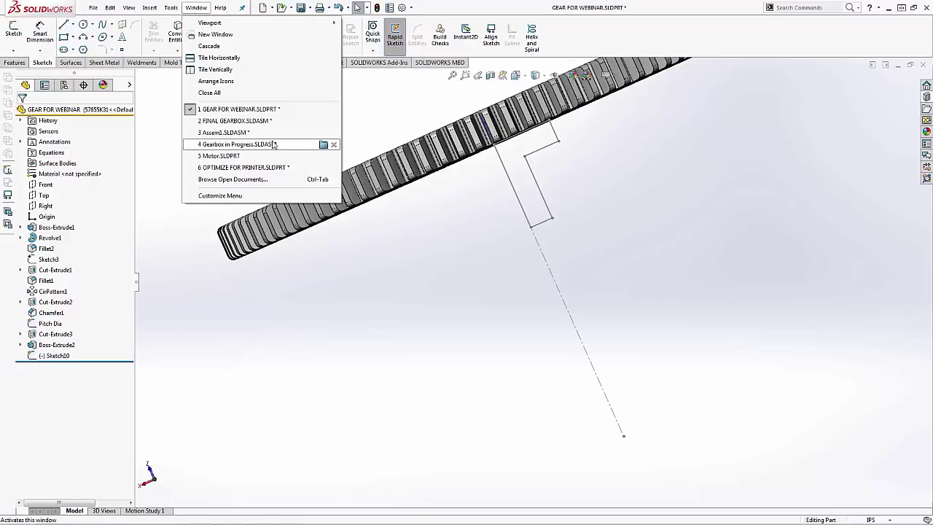
left_click(233, 144)
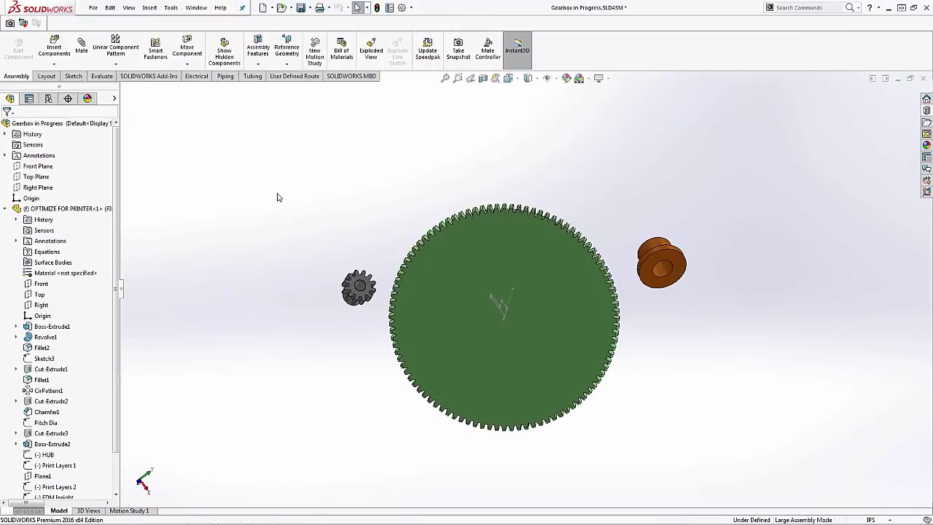
middle_click_drag(546, 365, 441, 219)
scroll(400, 295, "down", 5)
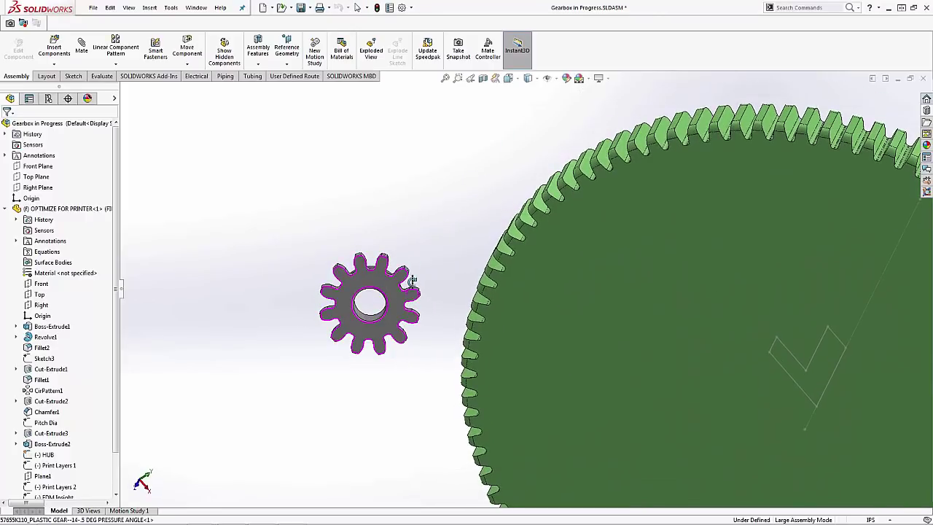
scroll(441, 297, "up", 3)
Step: Orbit the gears edge-on to show the large gear face and the orange bushing
middle_click_drag(443, 295, 574, 343)
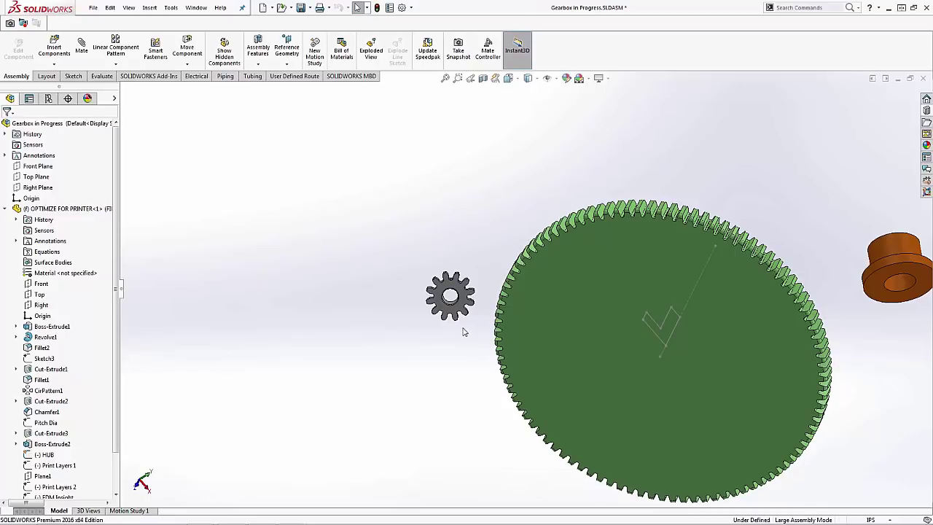
scroll(442, 377, "up", 3)
middle_click_drag(441, 377, 595, 425)
scroll(607, 293, "down", 5)
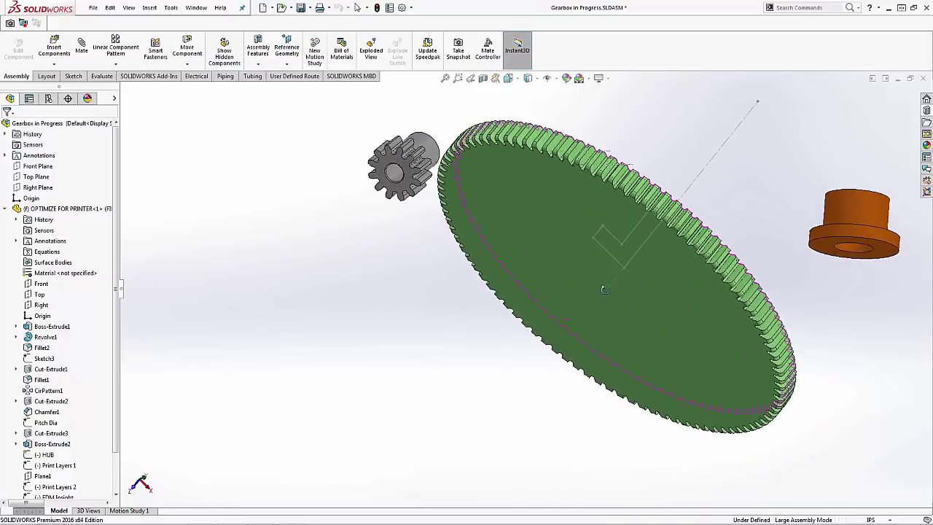
middle_click_drag(607, 293, 606, 214)
scroll(626, 274, "up", 3)
scroll(594, 271, "down", 3)
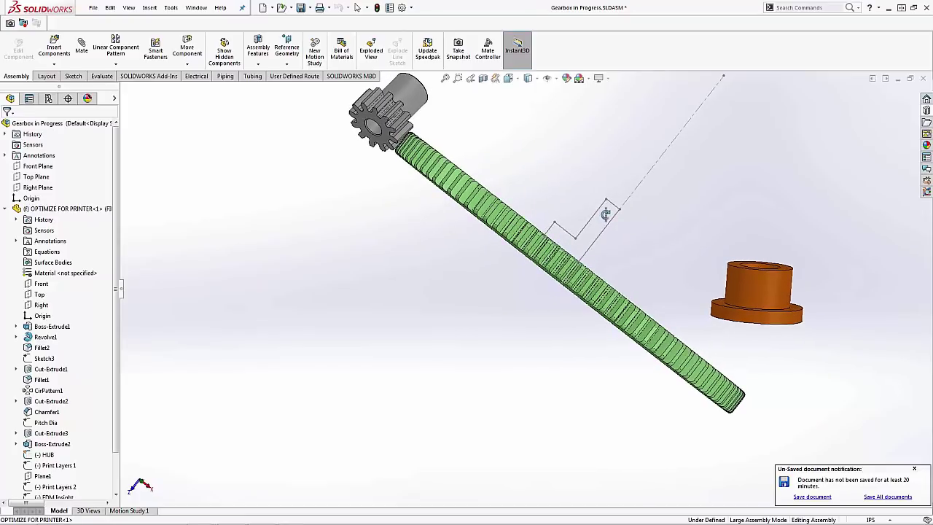
mouse_move(719, 327)
middle_mouse_down()
mouse_move(707, 206)
mouse_move(779, 351)
mouse_move(709, 327)
middle_mouse_up()
Step: Select the orange bushing's bore face, with the bushing viewed above the gear
left_click(692, 327)
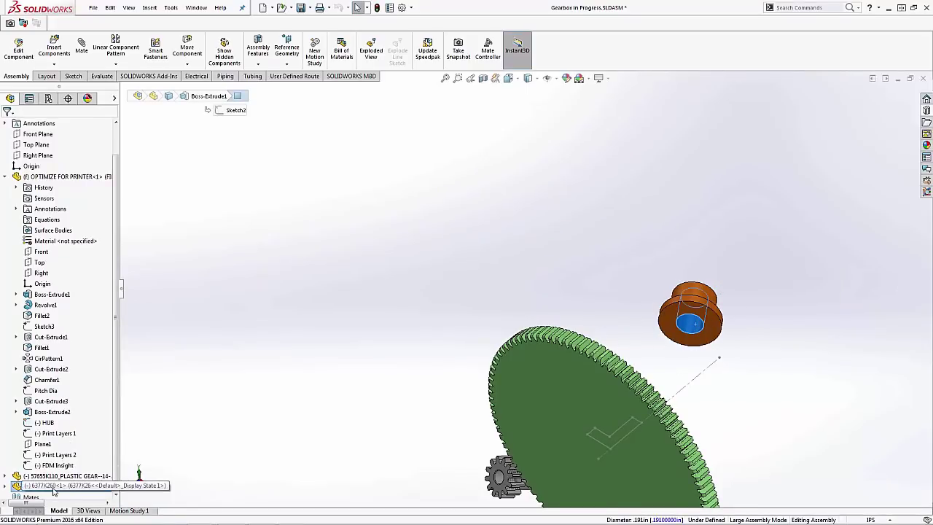
left_click(393, 351)
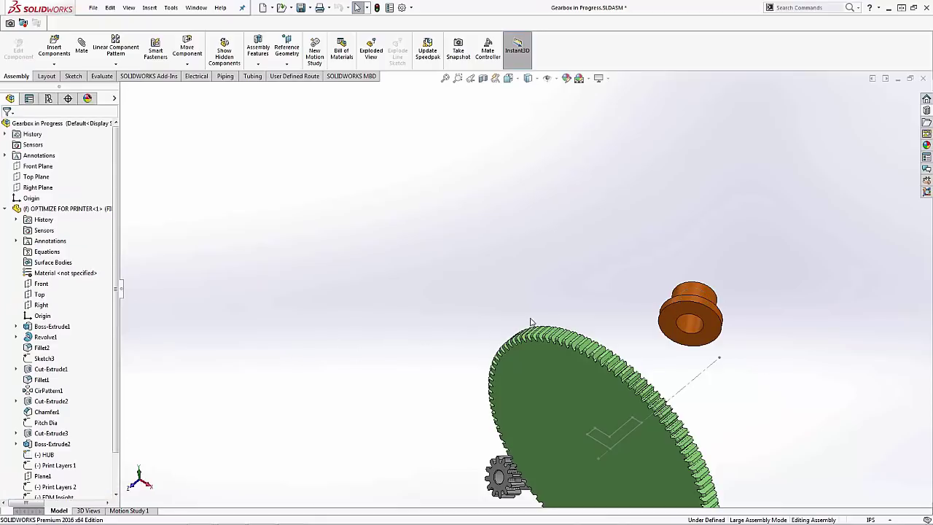
scroll(569, 332, "up", 2)
middle_click_drag(629, 329, 615, 330)
scroll(657, 367, "down", 2)
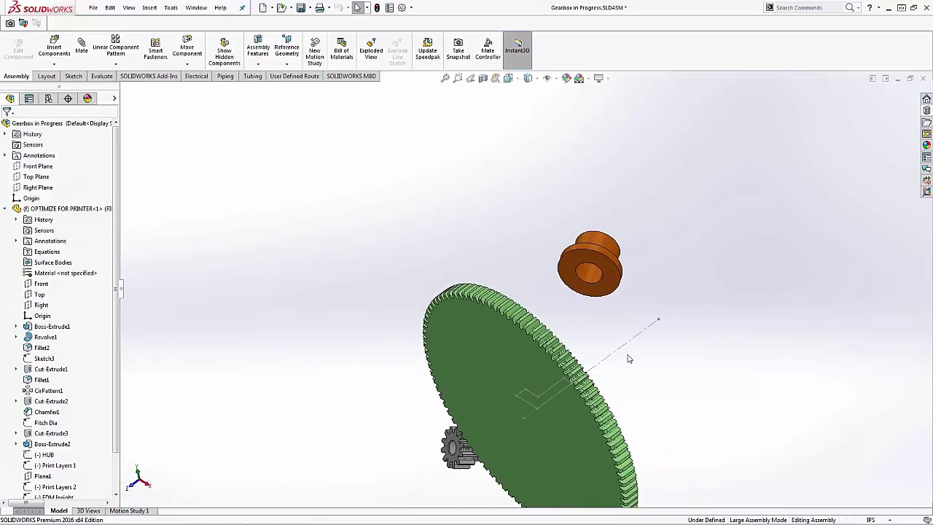
left_click(592, 275)
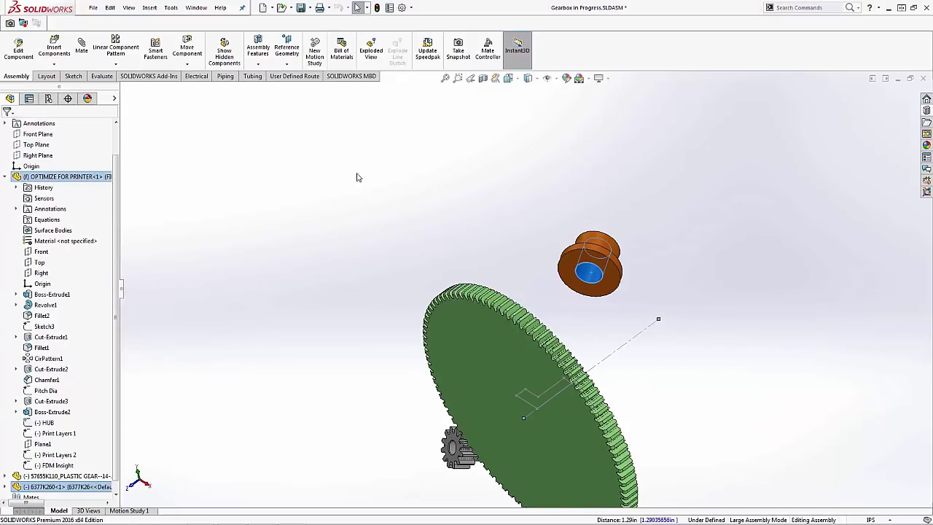
Step: Add a Coincident mate between the bushing face and the gear's HUB line
left_click(81, 48)
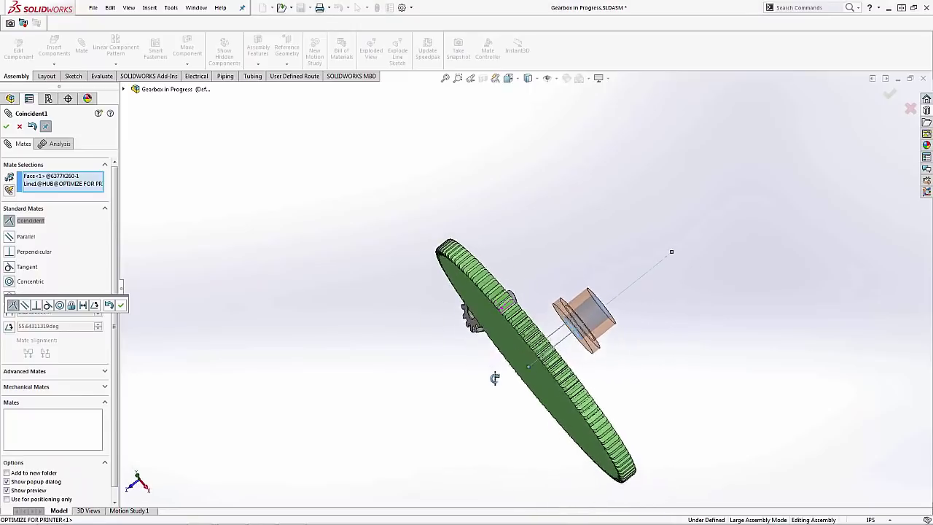
mouse_move(492, 380)
middle_mouse_down()
mouse_move(535, 269)
mouse_move(587, 293)
mouse_move(568, 364)
mouse_move(521, 444)
mouse_move(499, 420)
mouse_move(514, 416)
mouse_move(492, 374)
middle_mouse_up()
left_click(7, 126)
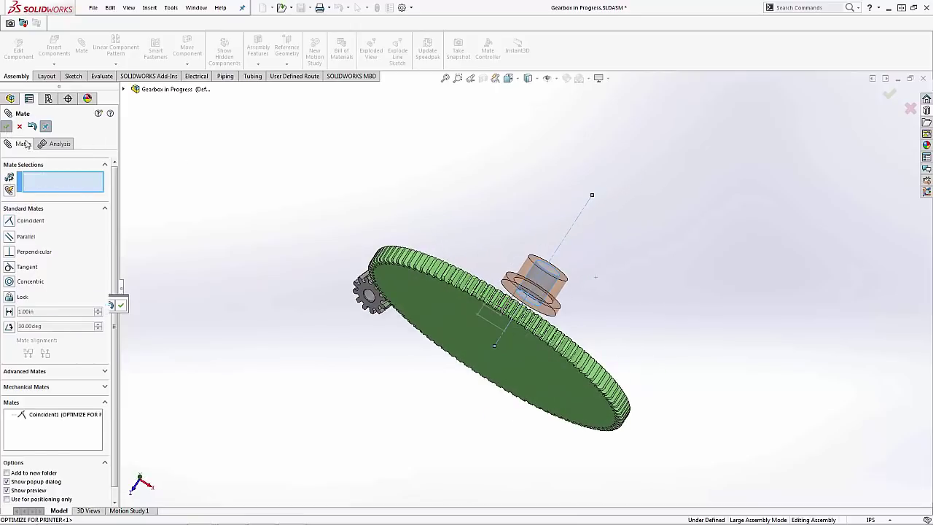
middle_click_drag(386, 364, 451, 368)
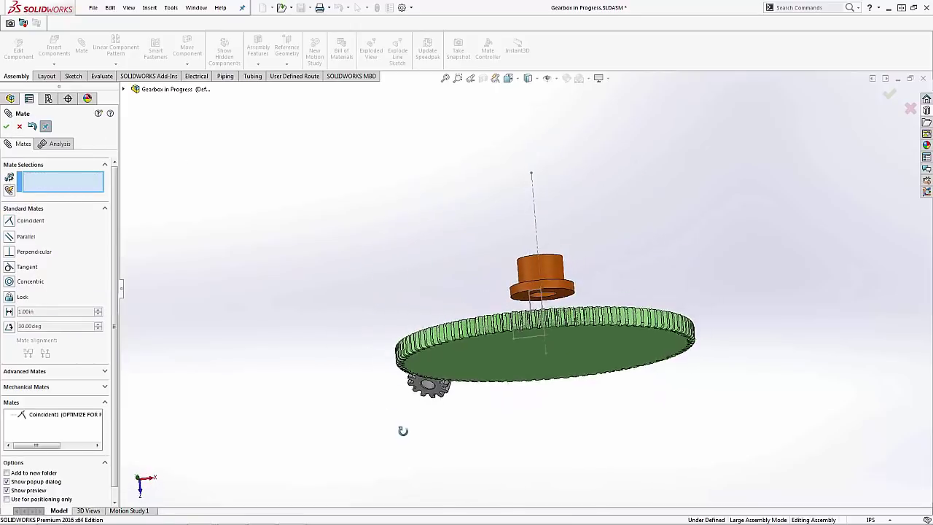
middle_click_drag(403, 432, 494, 392)
scroll(566, 273, "down", 5)
Step: Add a 0.03125 in Distance mate between the bushing's bottom face and the gear's top face
left_click(571, 225)
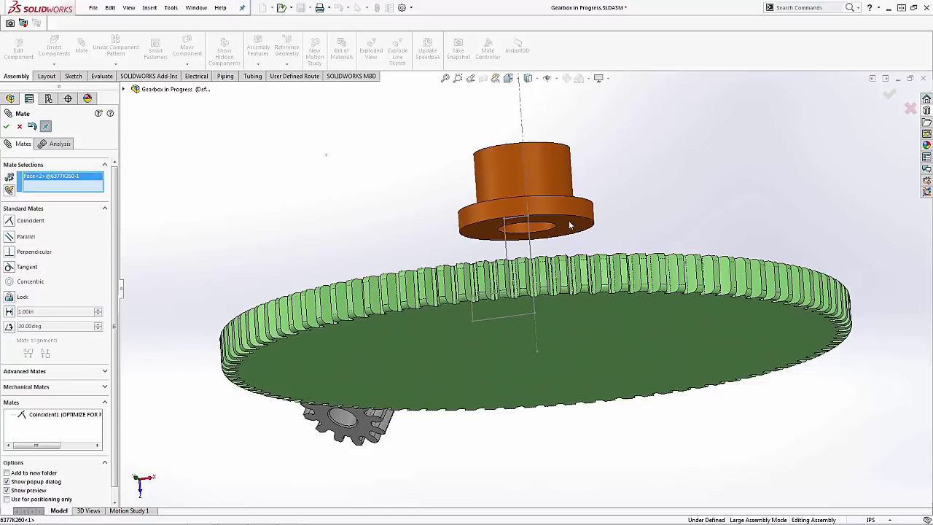
middle_click_drag(571, 226, 488, 300)
left_click(566, 287)
scroll(495, 299, "down", 6)
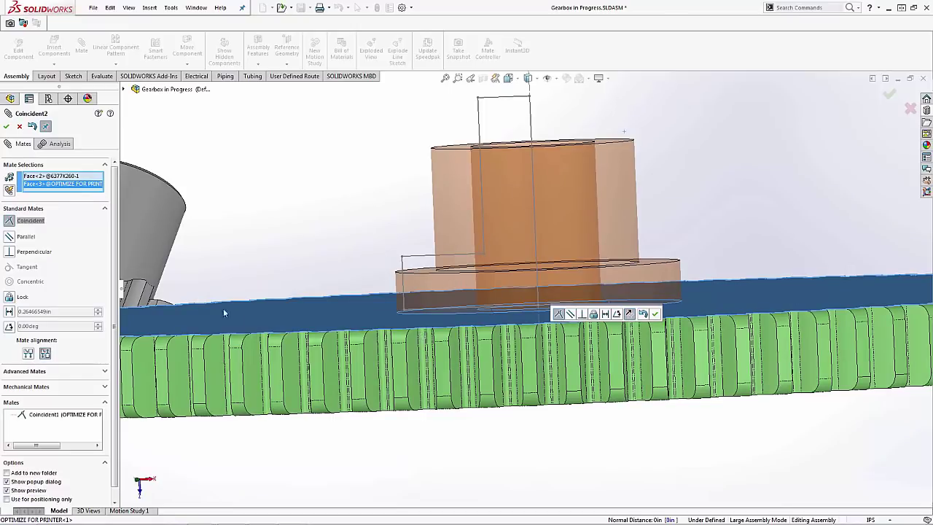
left_click(9, 311)
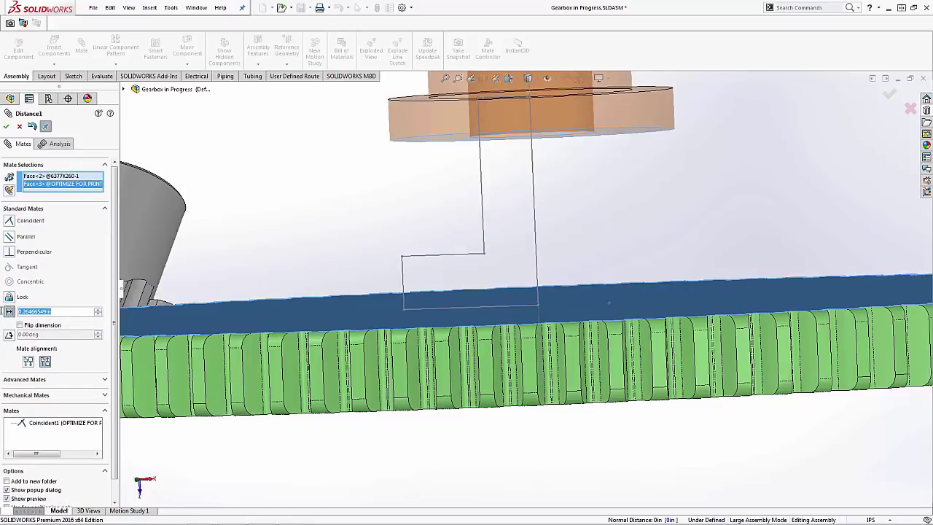
type(".03125")
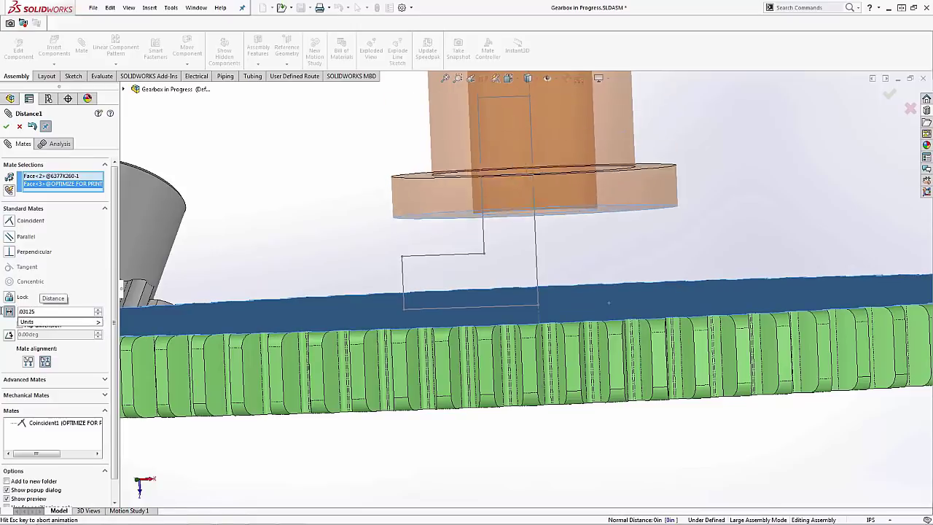
key("Return")
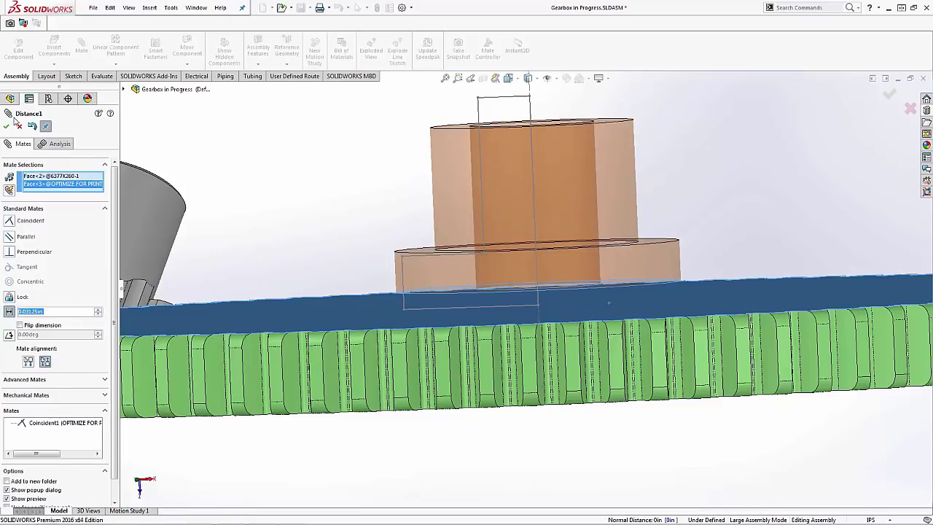
left_click(7, 125)
middle_click_drag(327, 204, 468, 225)
Step: Close the Mate PropertyManager and orbit to view the bushing seated on the gear
left_click(6, 125)
scroll(399, 254, "down", 3)
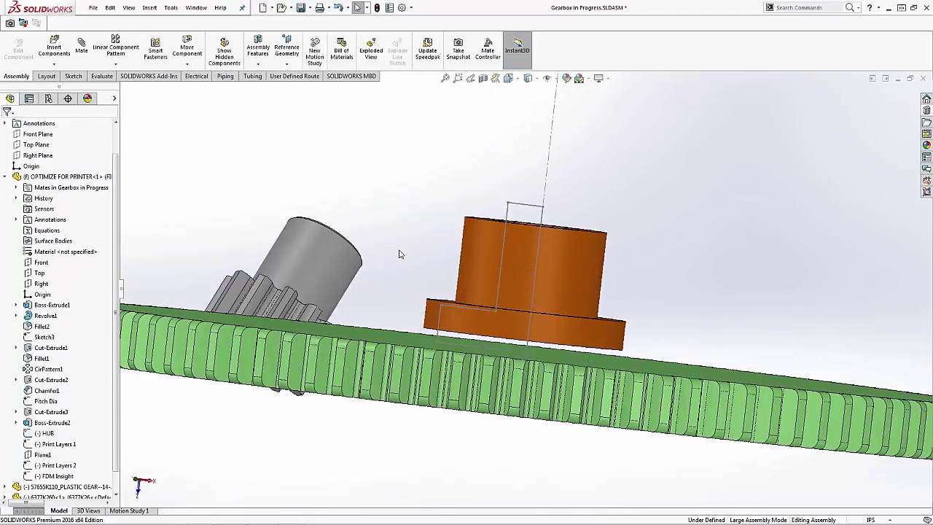
mouse_move(399, 254)
middle_mouse_down()
mouse_move(416, 241)
mouse_move(405, 237)
mouse_move(422, 252)
mouse_move(416, 238)
mouse_move(419, 255)
mouse_move(416, 248)
middle_mouse_up()
scroll(430, 292, "up", 3)
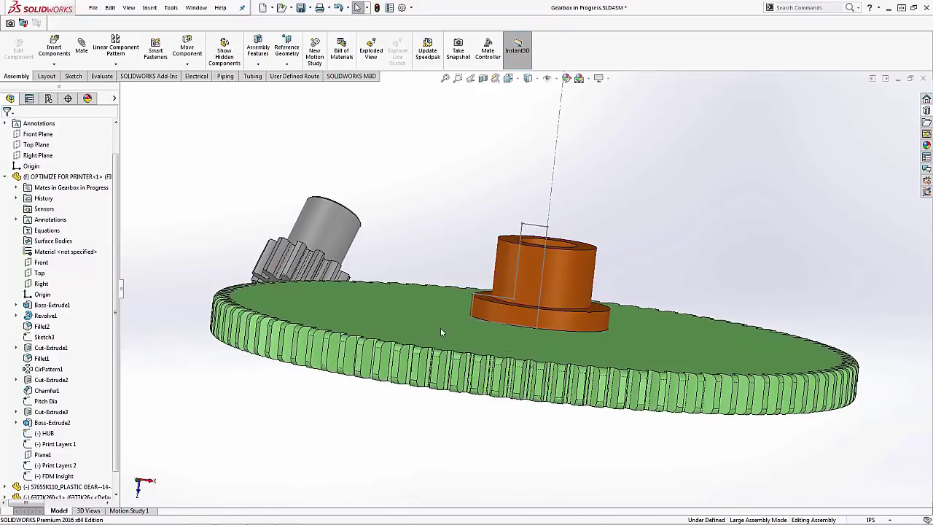
scroll(406, 335, "up", 1)
mouse_move(406, 335)
middle_mouse_down()
mouse_move(427, 357)
mouse_move(416, 326)
middle_mouse_up()
Step: Select the large gear component and bring up its Edit Part shortcut option
left_click(413, 304)
right_click(414, 305)
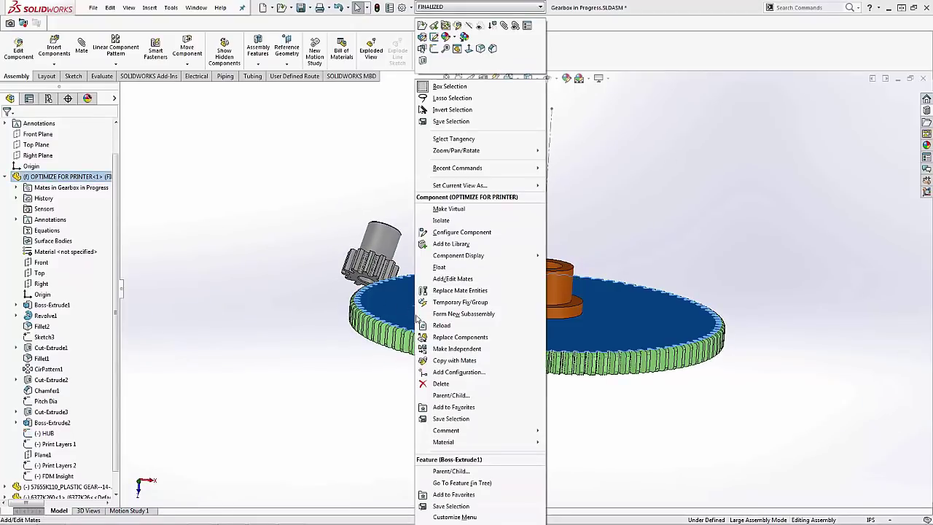
left_click(421, 25)
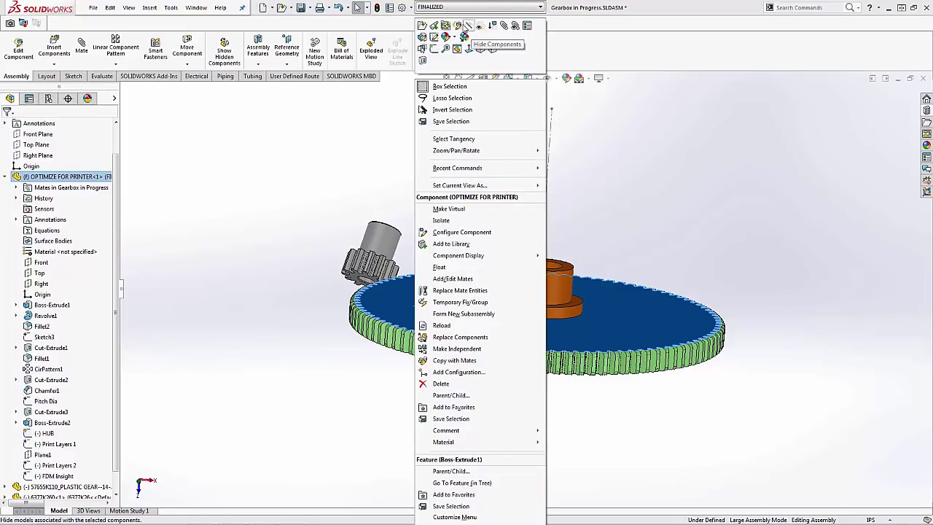
left_click(459, 25)
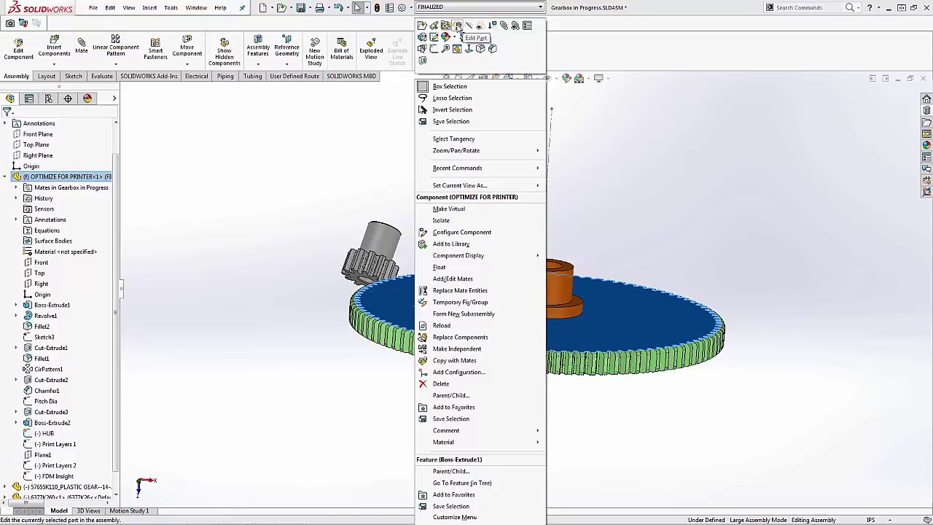
Step: Edit OPTIMIZE FOR PRINTER in place, view the gear face from above, and right-click its HUB sketch
middle_click_drag(509, 240, 534, 336)
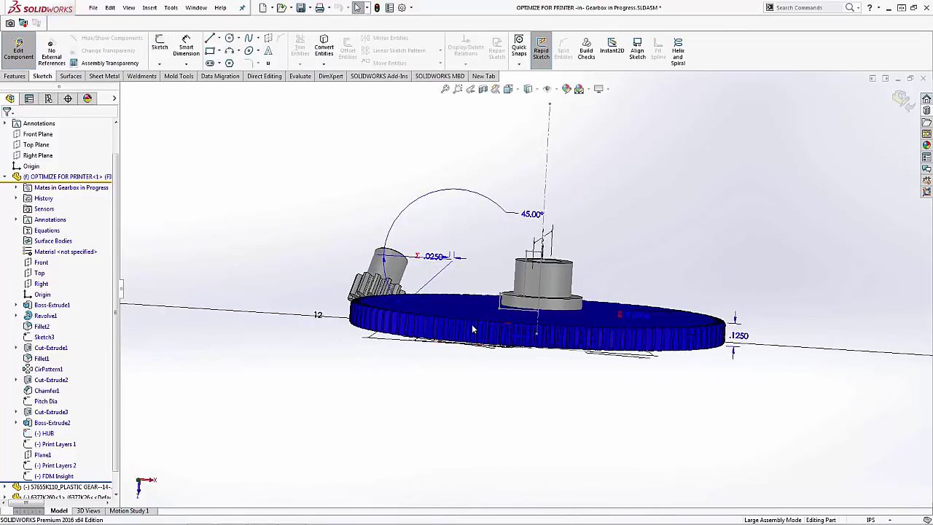
scroll(482, 346, "down", 3)
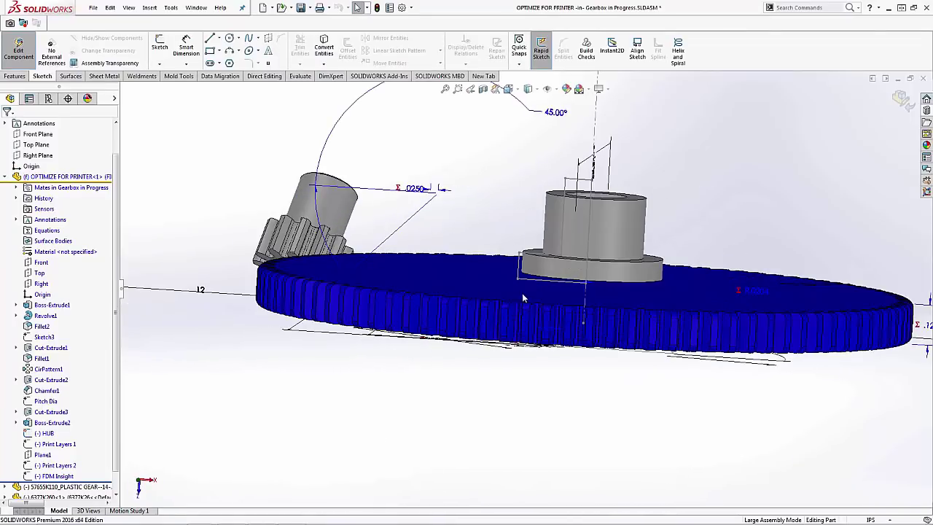
mouse_move(522, 297)
middle_mouse_down()
mouse_move(519, 204)
mouse_move(510, 291)
middle_mouse_up()
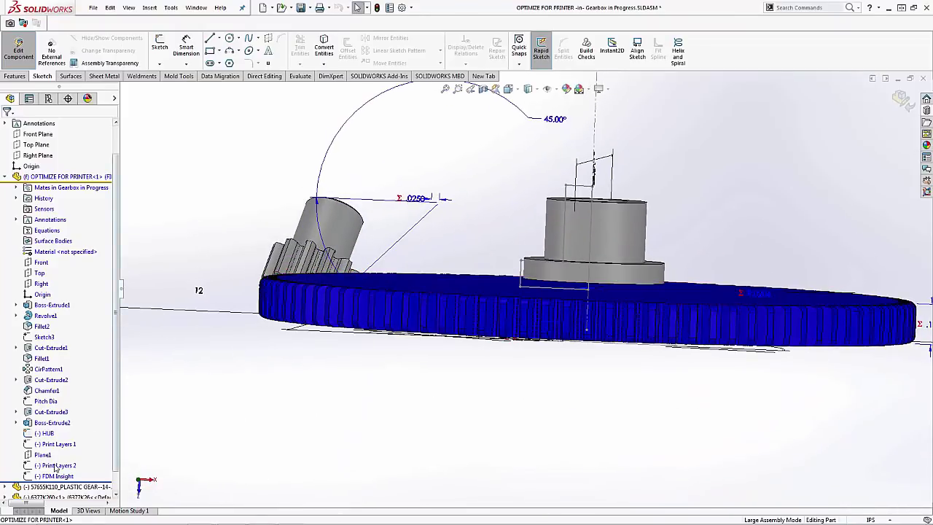
left_click(43, 432)
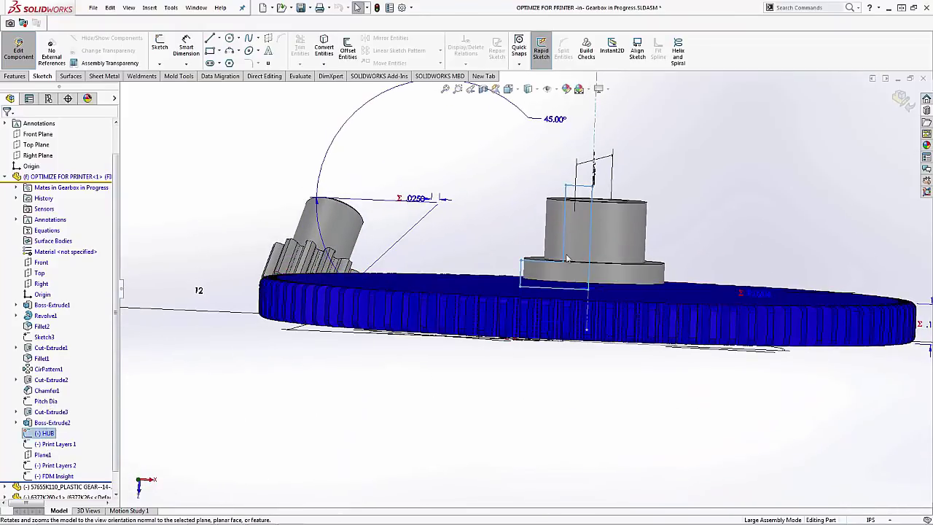
middle_click_drag(594, 234, 501, 267)
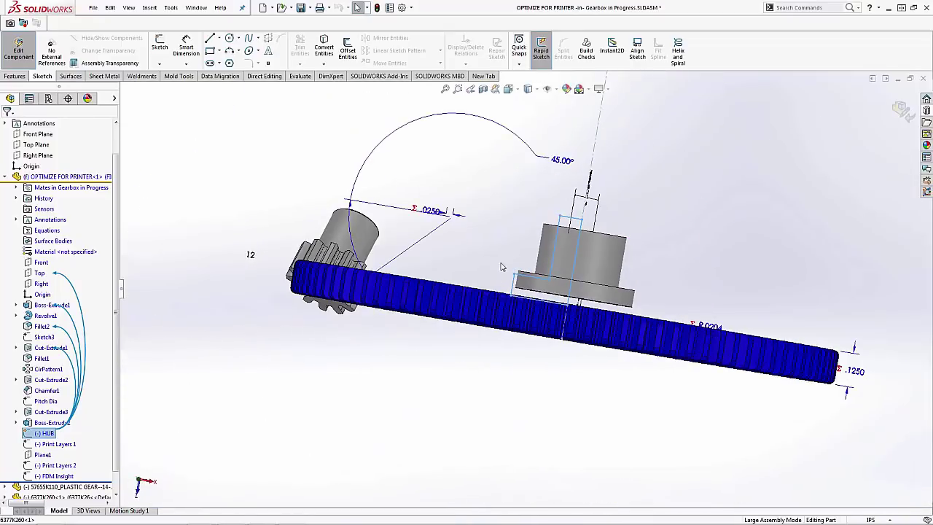
right_click(39, 435)
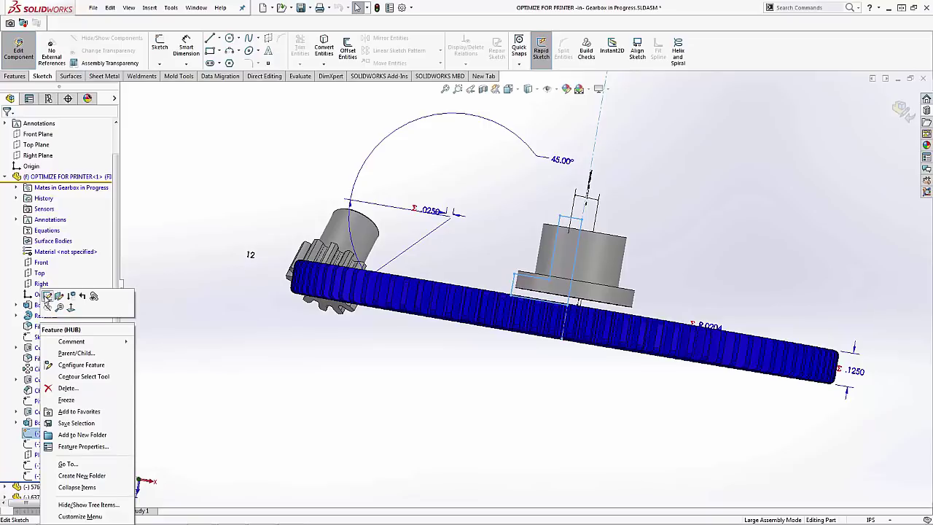
Step: Open the HUB sketch for editing and orbit to inspect the hub
left_click(47, 297)
scroll(523, 224, "down", 5)
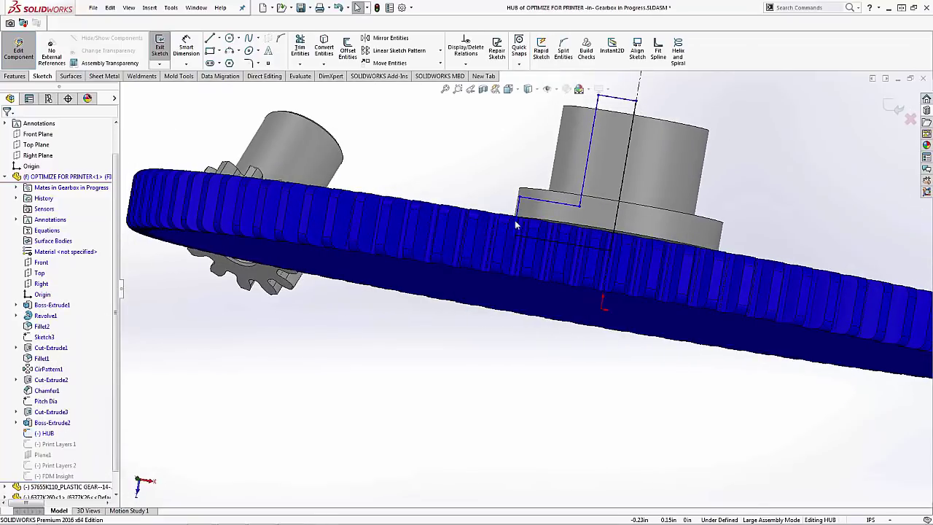
middle_click_drag(515, 224, 575, 226)
scroll(576, 227, "down", 3)
scroll(525, 217, "up", 2)
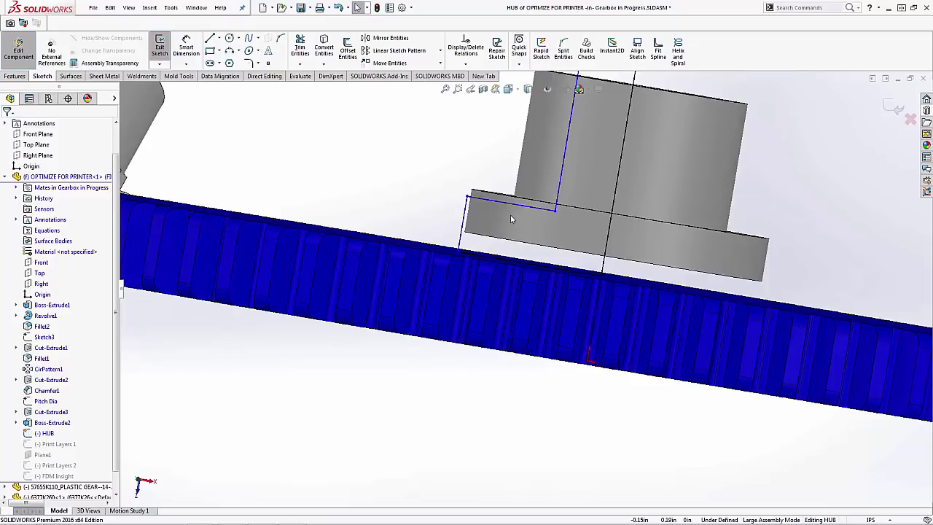
Step: Make the short sketch line collinear with the hub's lower edge and drag it onto the edge
left_click(512, 207)
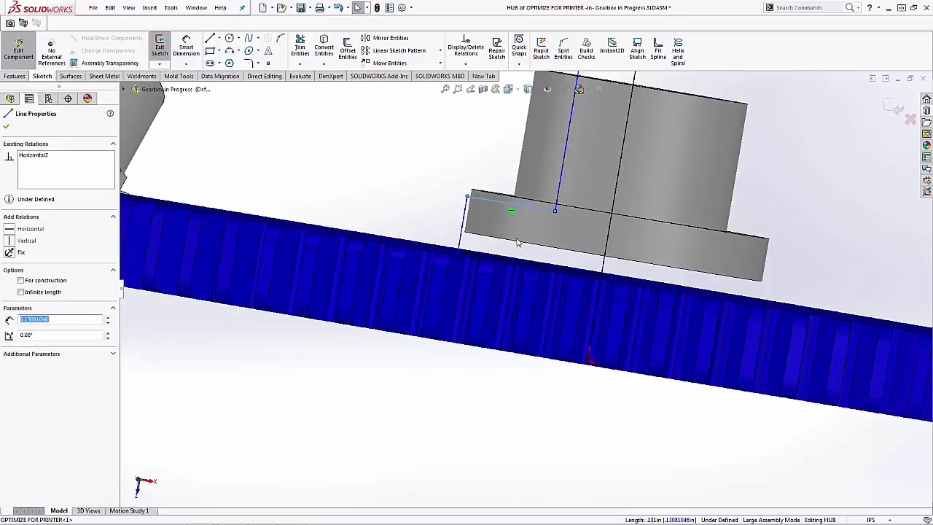
left_click(514, 242, "ctrl")
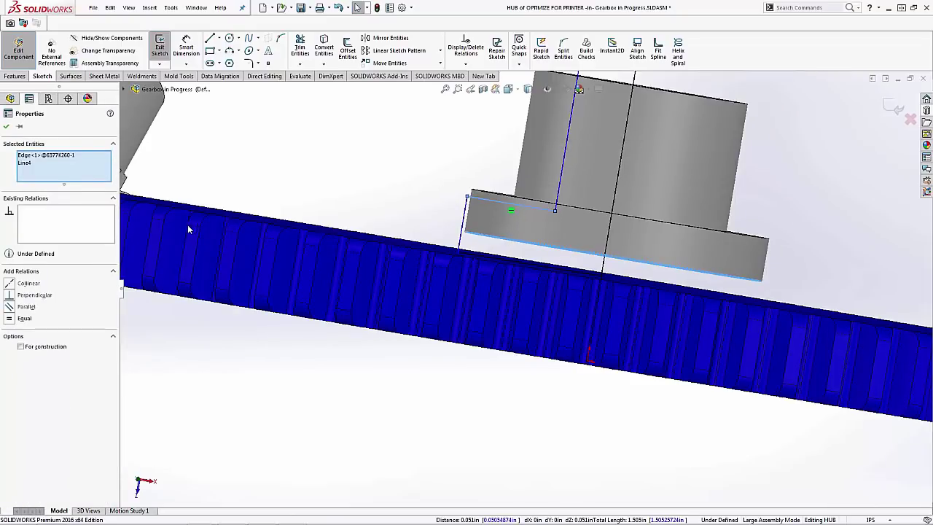
left_click(9, 283)
key("Escape")
scroll(464, 261, "down", 2)
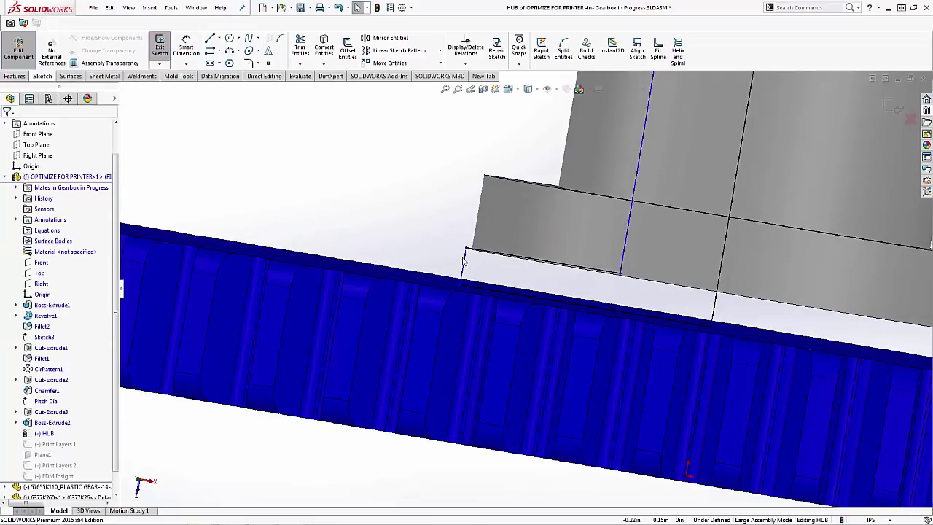
left_click_drag(464, 261, 485, 265)
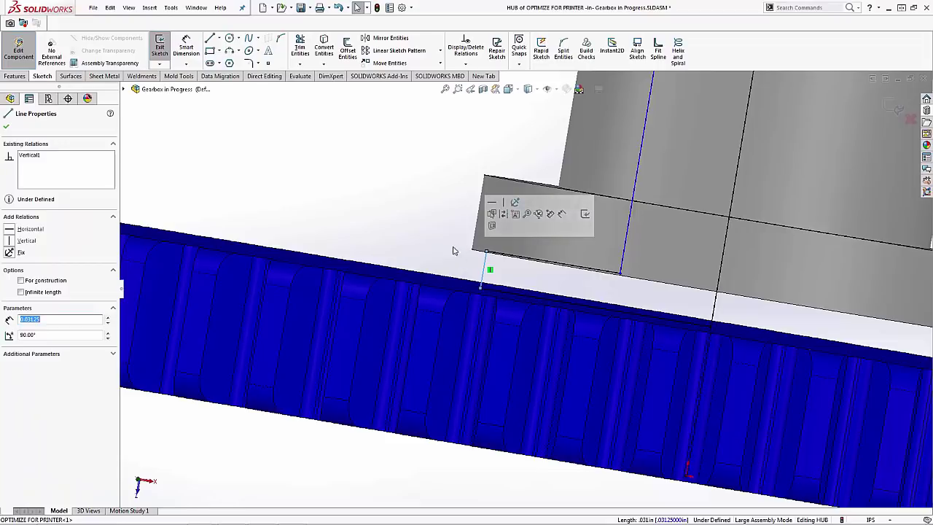
middle_click_drag(453, 250, 454, 243)
left_click(459, 260)
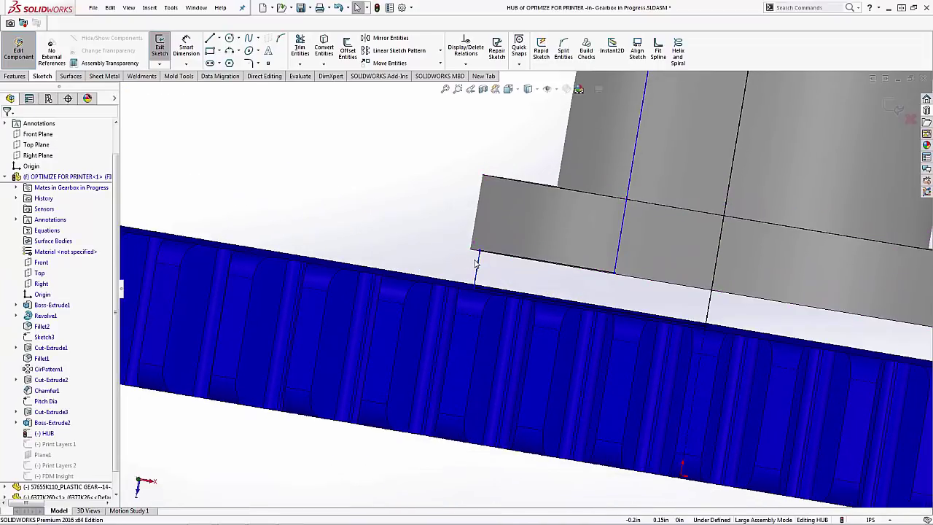
Step: Switch the view to the Top orientation
key("space")
left_click(419, 187)
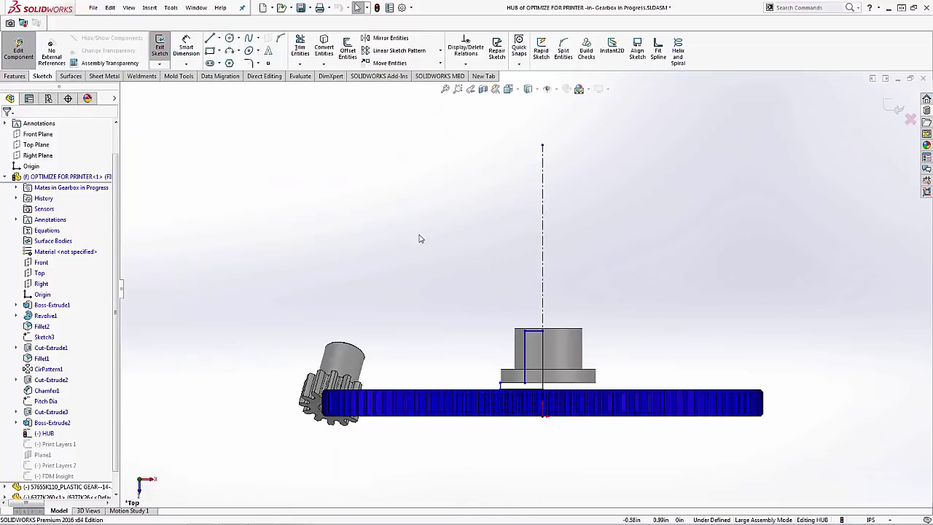
scroll(512, 383, "down", 6)
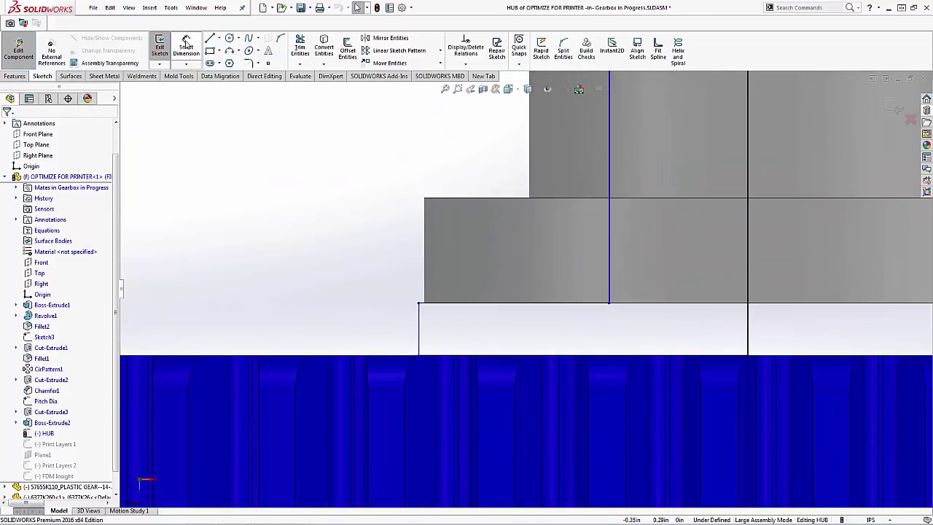
Step: Dimension the short vertical line at 0.0625 in and move the dimension text right
left_click(185, 45)
left_click(420, 321)
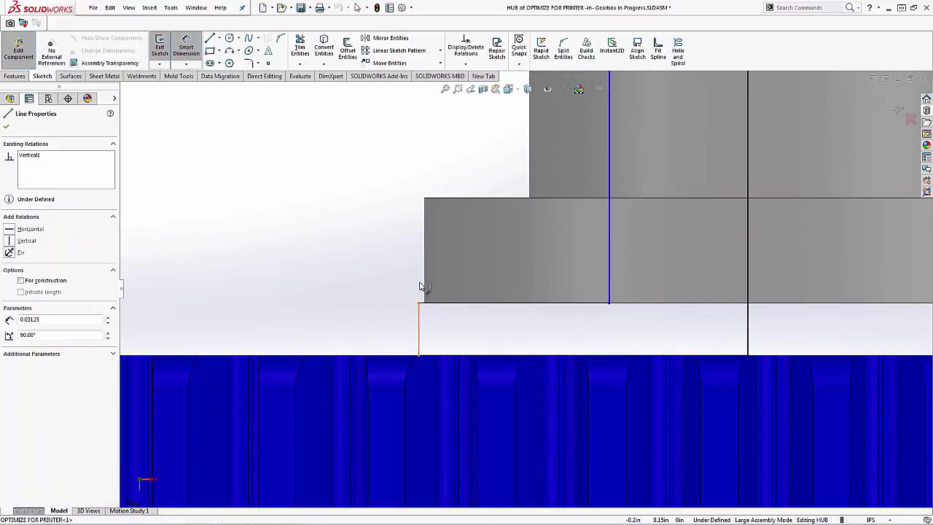
left_click(374, 261)
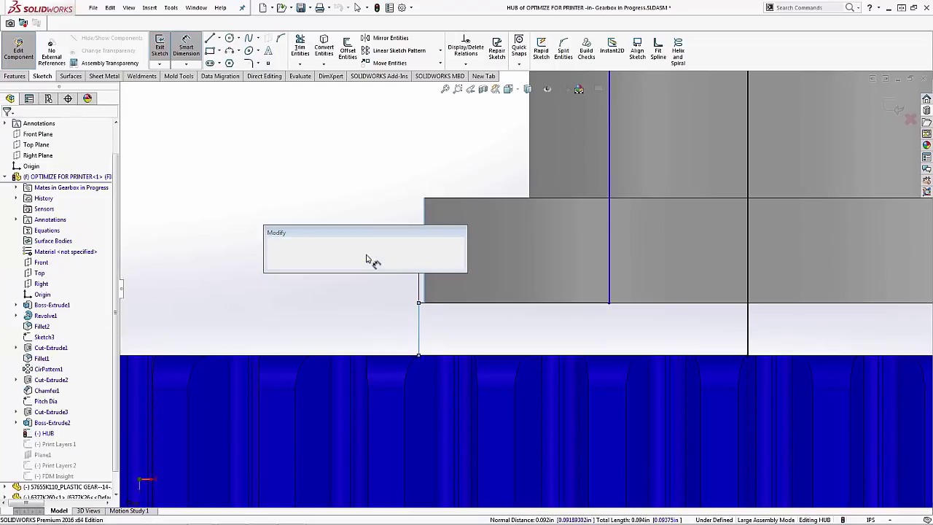
type(".0625")
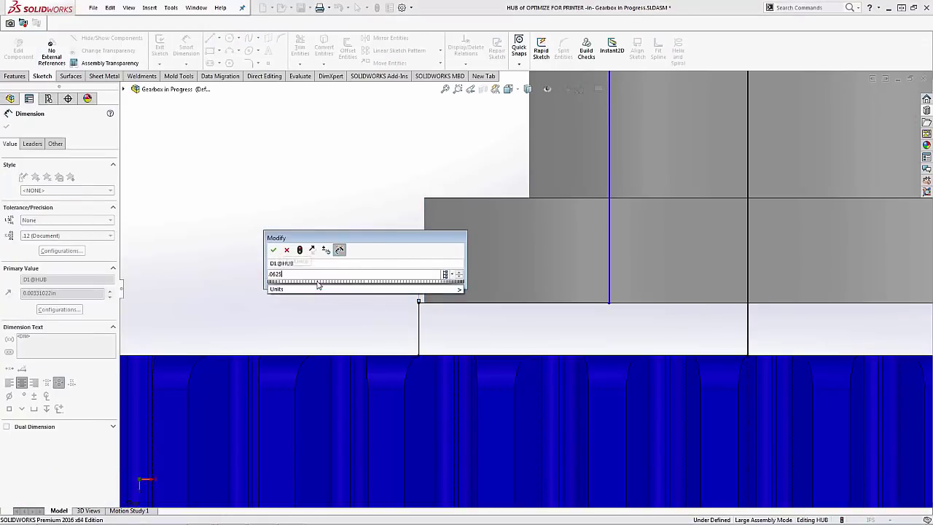
key("Return")
scroll(318, 282, "up", 5)
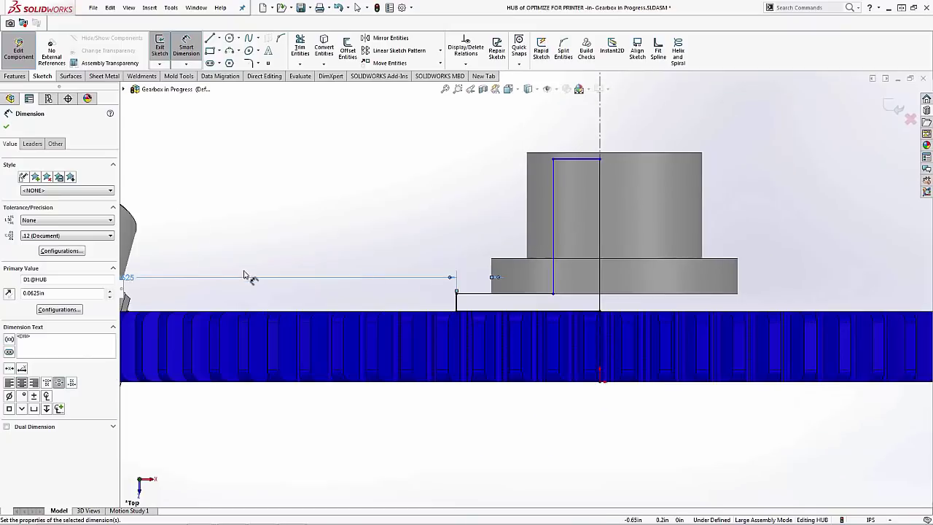
left_click_drag(264, 286, 426, 286)
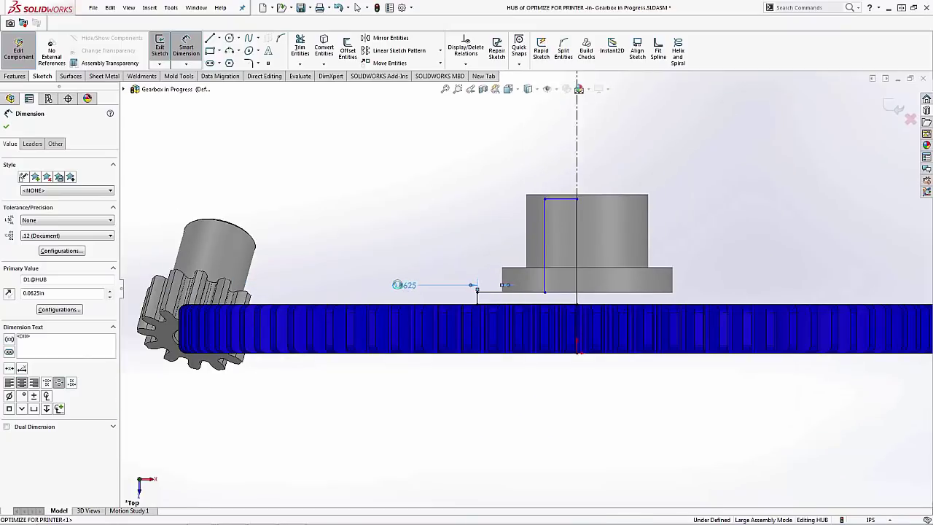
Step: Edit the dimension to .0625/2, halving it to 0.0313 in
double_click(402, 283)
left_click(378, 303)
type("/2")
key("Return")
scroll(548, 266, "down", 2)
scroll(495, 278, "down", 2)
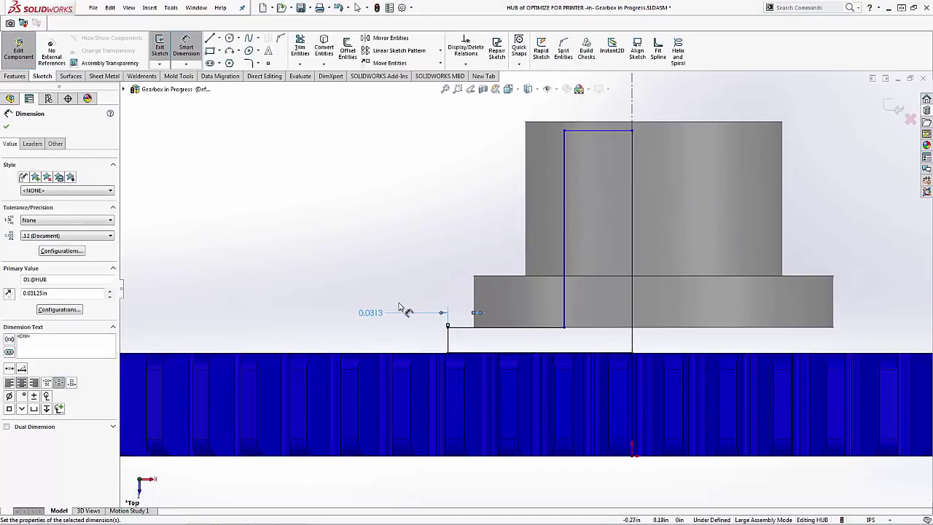
Step: Reverse the dimension's direction, discard the flipped value, and switch to the Top view
double_click(371, 312)
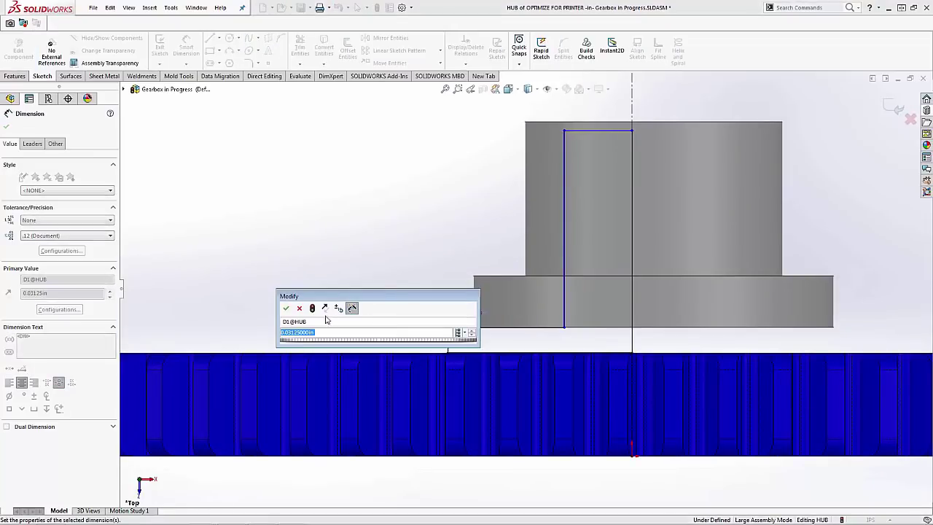
left_click(324, 307)
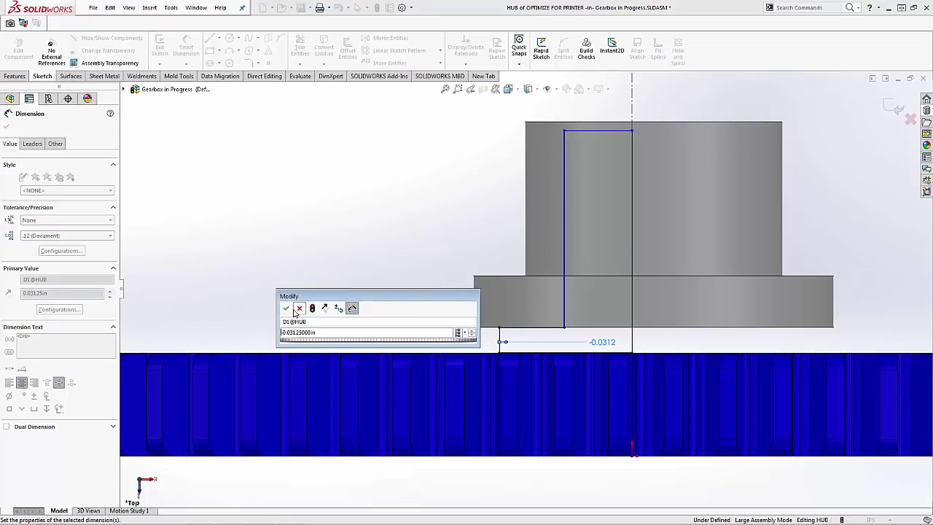
left_click(299, 308)
scroll(464, 333, "down", 2)
scroll(563, 296, "up", 5)
key("space")
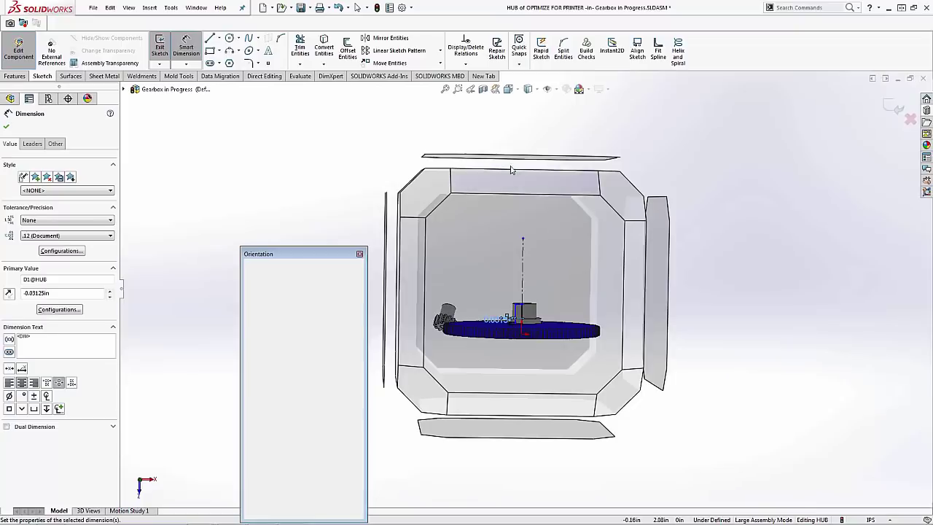
left_click(500, 215)
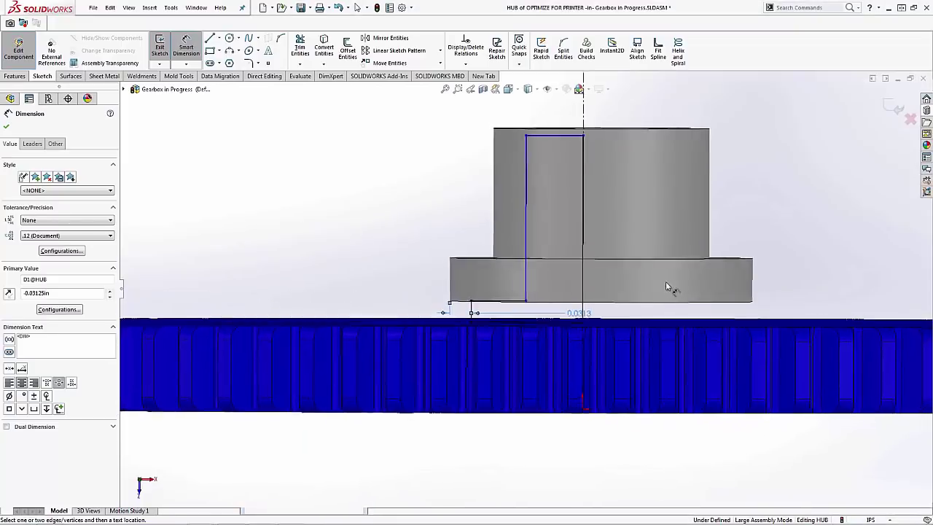
Step: Switch the model display style to Hidden Lines wireframe
left_click(528, 89)
left_click(530, 137)
scroll(571, 198, "down", 3)
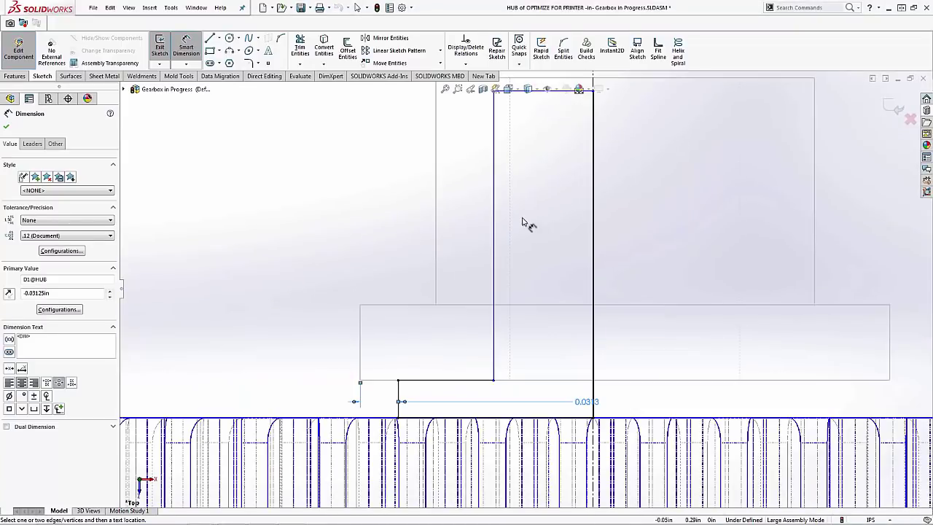
left_click(494, 225)
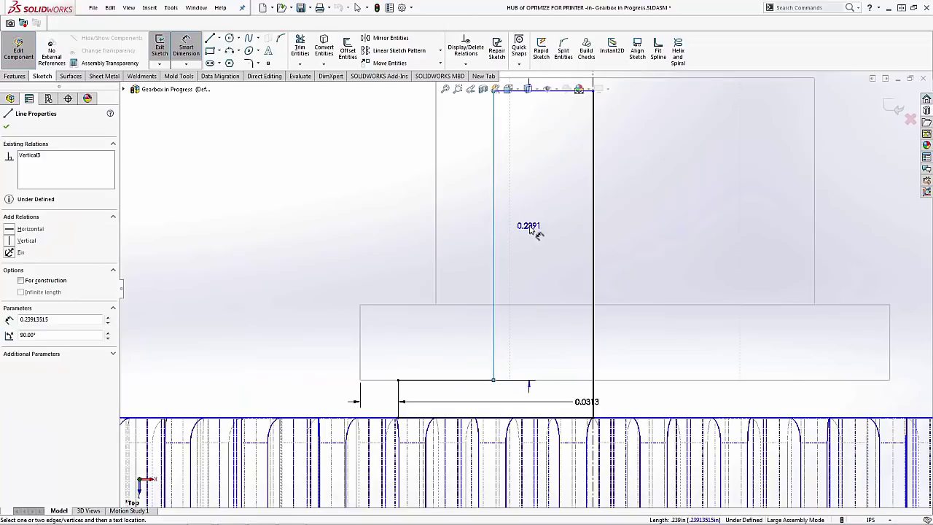
key("Escape")
key("Escape")
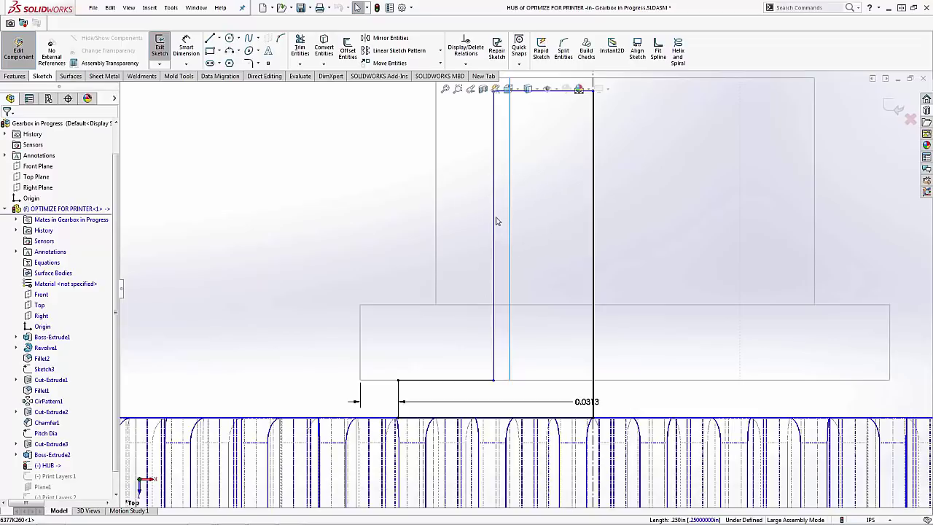
Step: Make the HUB sketch's long vertical line collinear with the hub's silhouette edge and close the sketch
left_click_drag(496, 220, 531, 223)
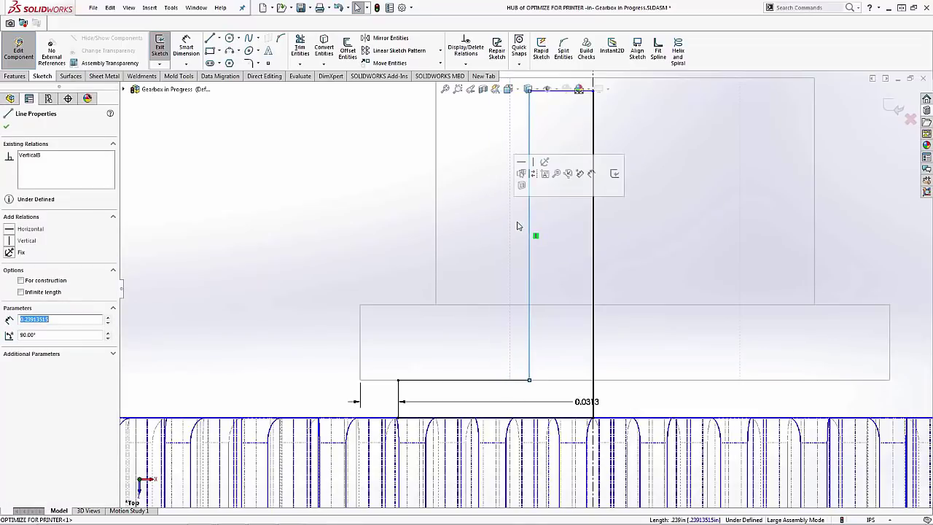
left_click(509, 224, "ctrl")
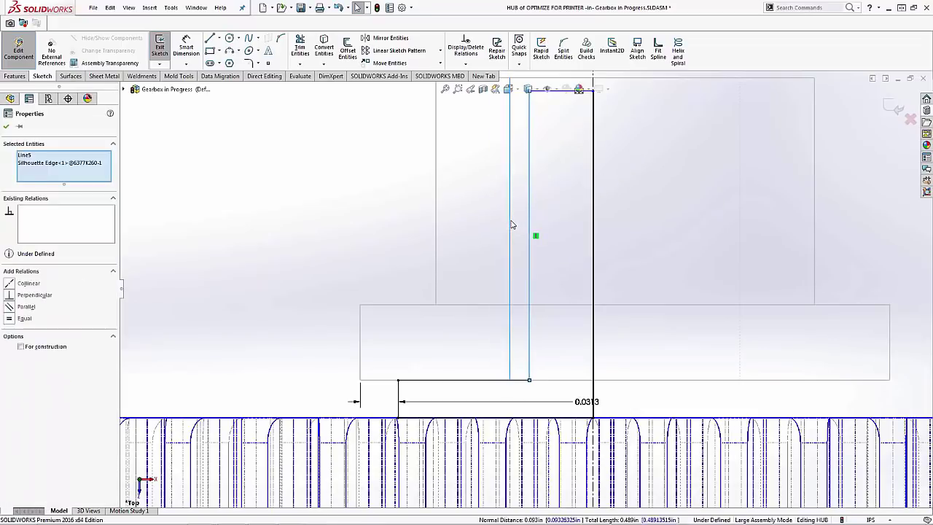
left_click(9, 285)
left_click(893, 106)
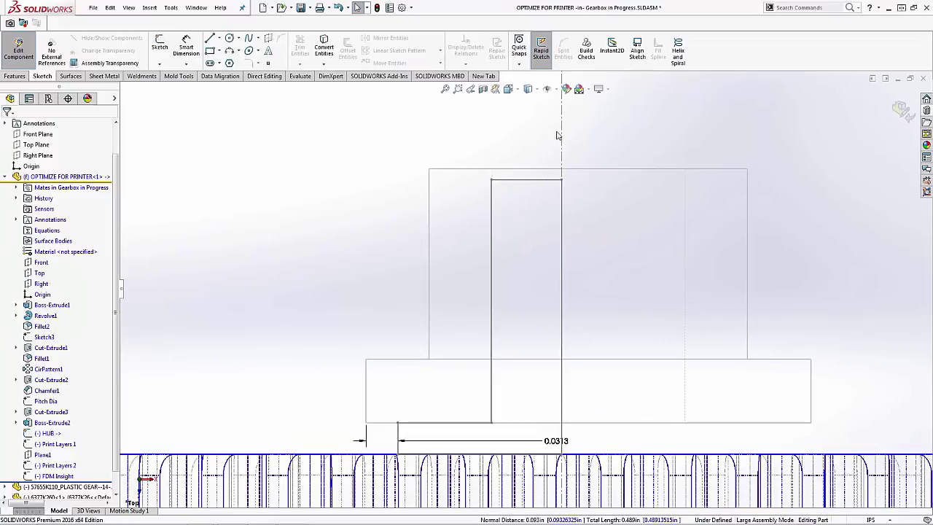
scroll(548, 284, "up", 3)
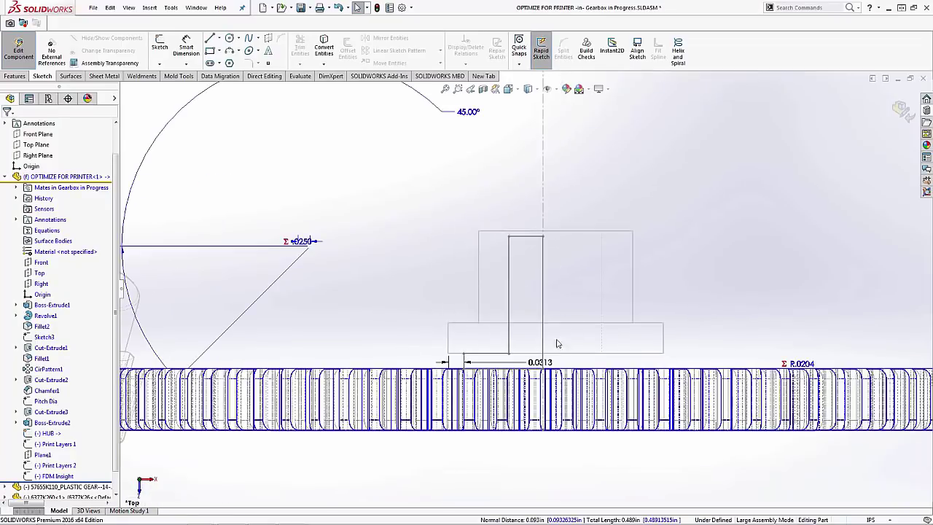
mouse_move(552, 327)
middle_mouse_down()
mouse_move(547, 252)
mouse_move(559, 348)
mouse_move(554, 332)
middle_mouse_up()
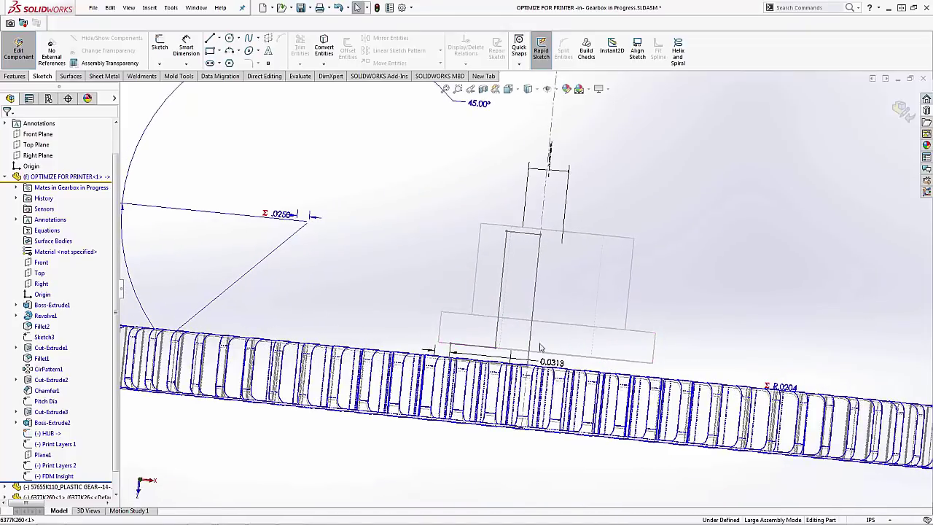
Step: Revolve the HUB sketch 360° into Revolve2 and return to the Gearbox in Progress assembly
left_click(15, 75)
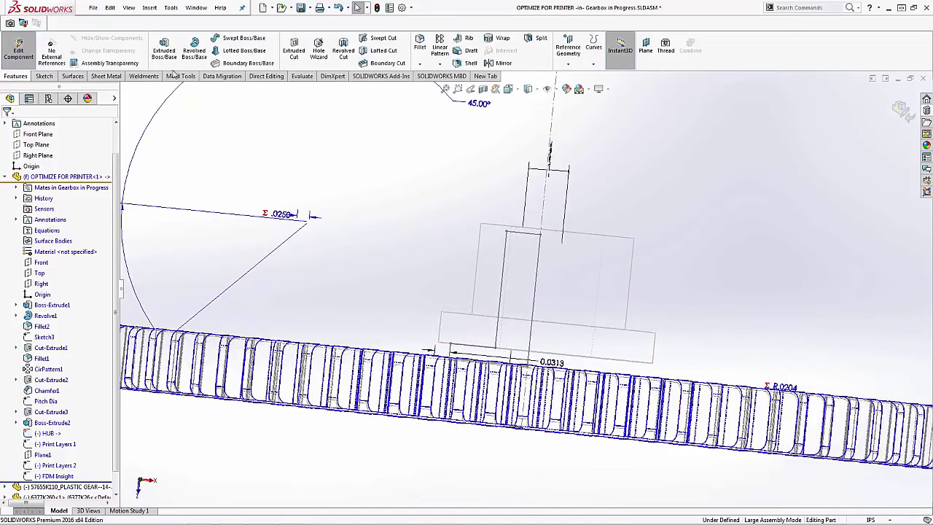
left_click(193, 50)
left_click(503, 278)
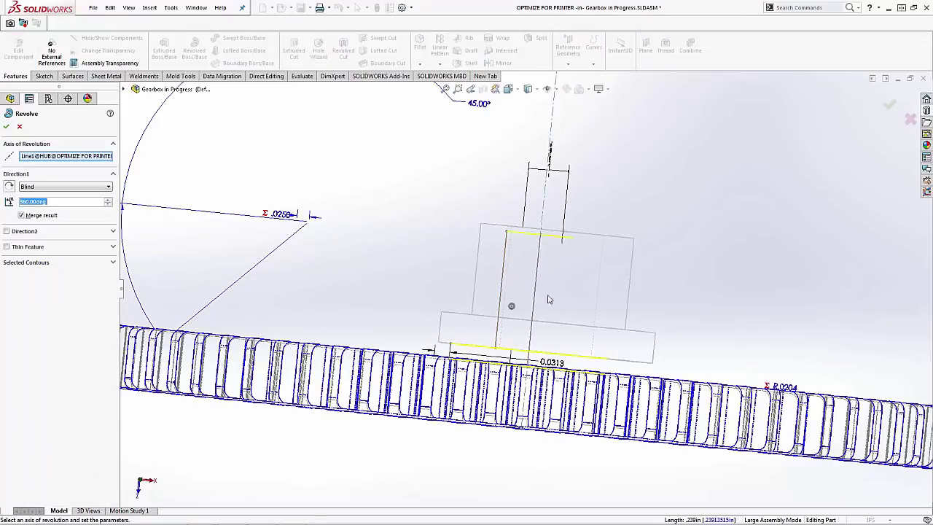
left_click(9, 128)
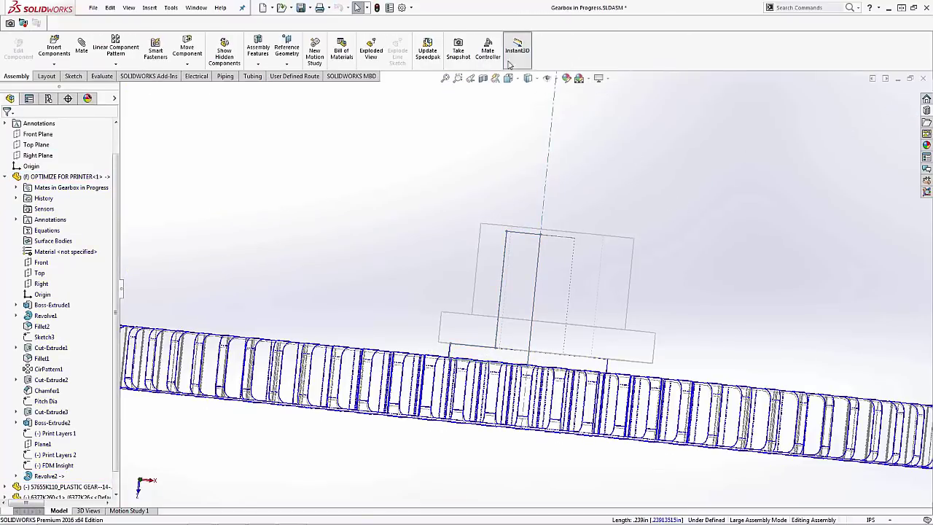
Step: Show the assembly as Shaded with Edges, orbit around the gear, and select the hub part
left_click(528, 78)
left_click(529, 105)
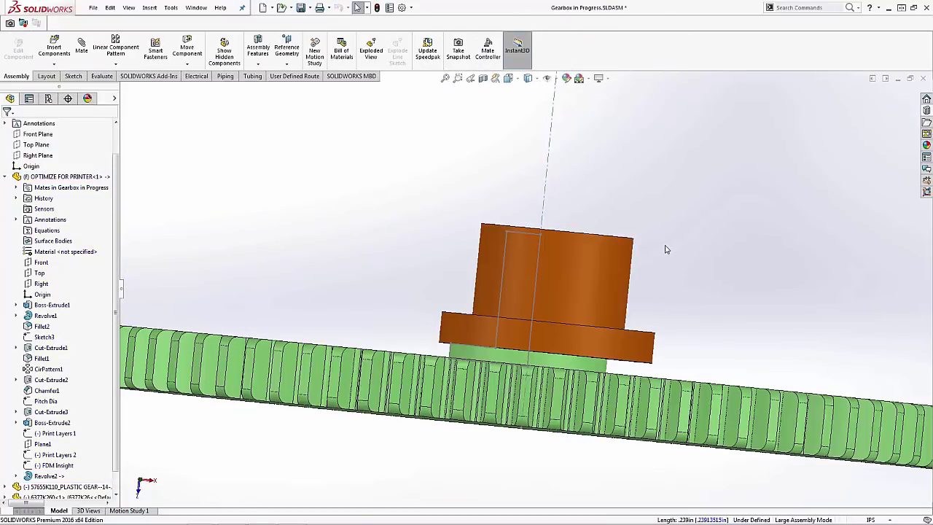
middle_click_drag(623, 255, 605, 345)
middle_click_drag(566, 306, 528, 276)
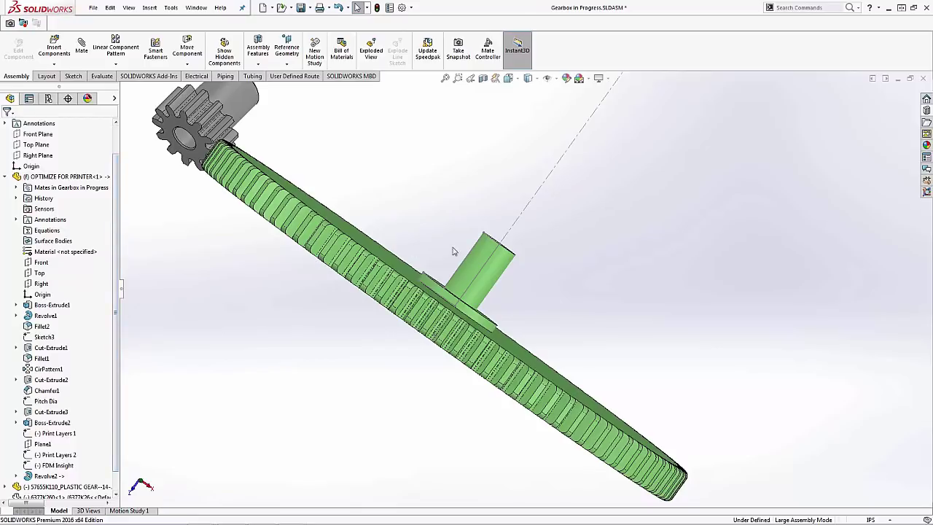
middle_click_drag(454, 253, 443, 287)
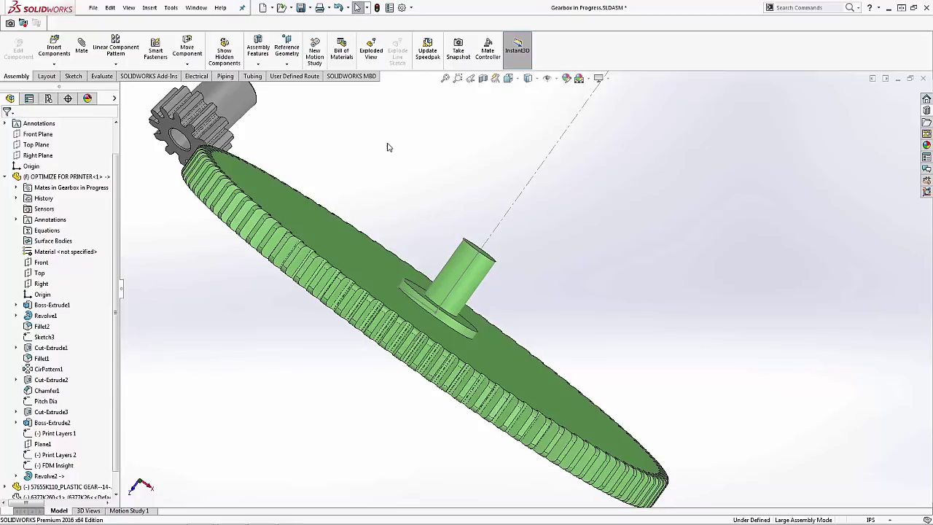
middle_click_drag(419, 165, 446, 180)
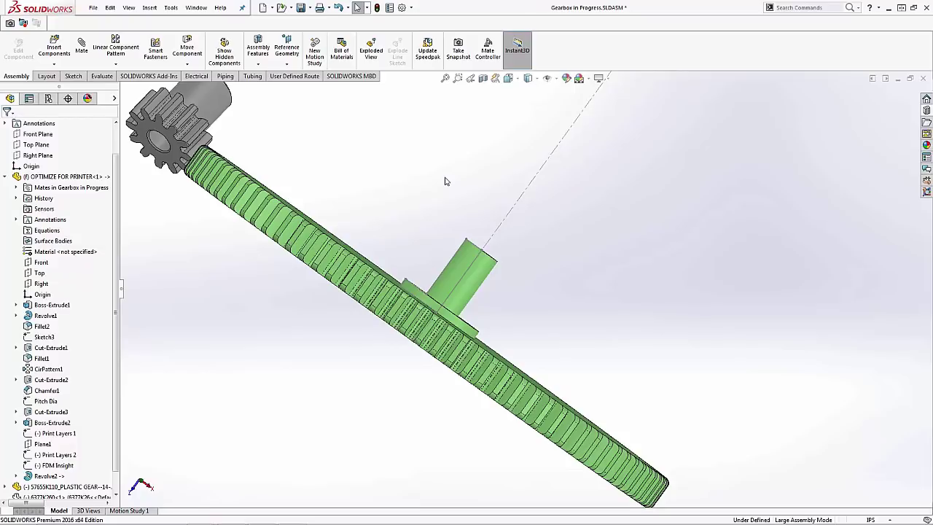
left_click(447, 258)
Step: Turn to the front view and collapse the OPTIMIZE FOR PRINTER branch in the FeatureManager tree
key("ctrl+1")
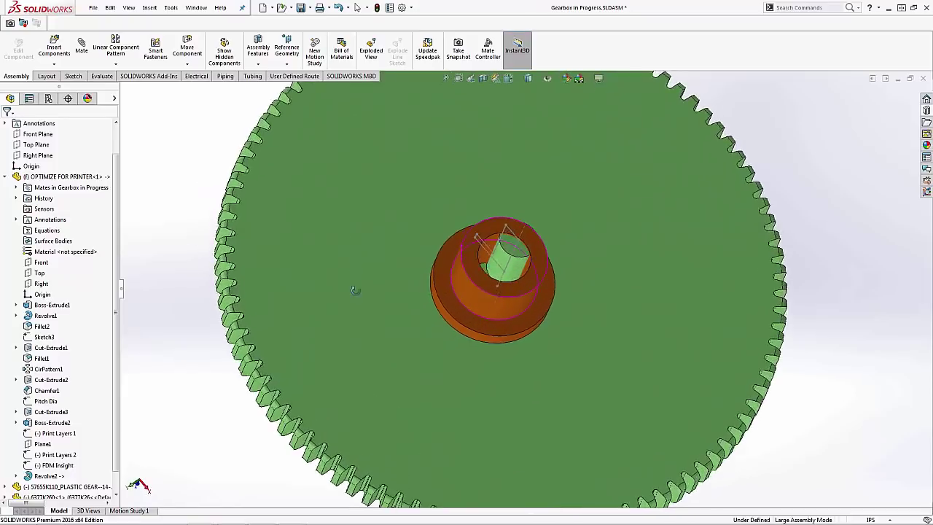
scroll(418, 313, "up", 3)
scroll(394, 306, "down", 6)
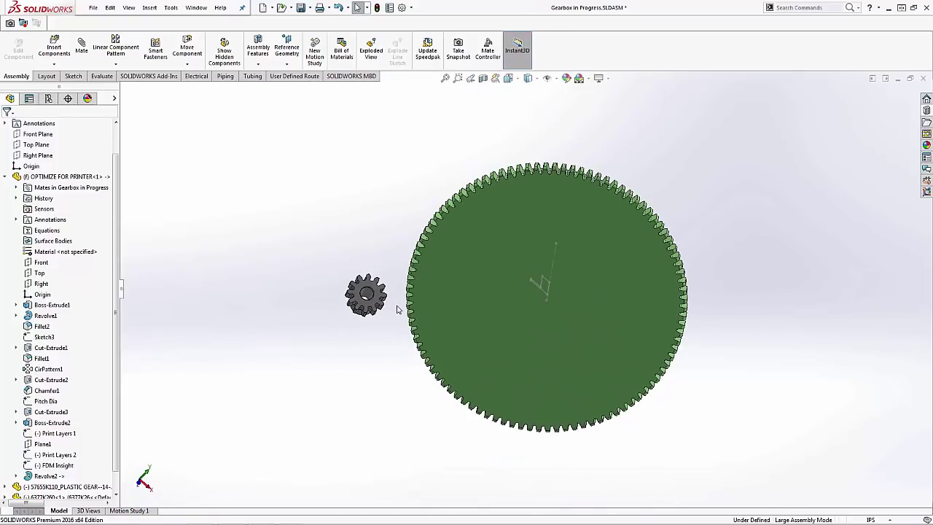
middle_click_drag(248, 277, 345, 328, "ctrl")
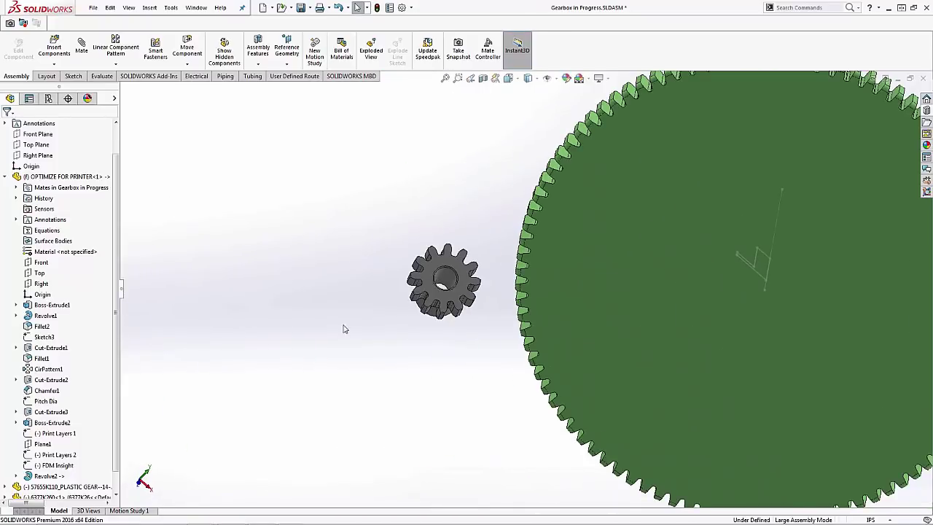
left_click(6, 177)
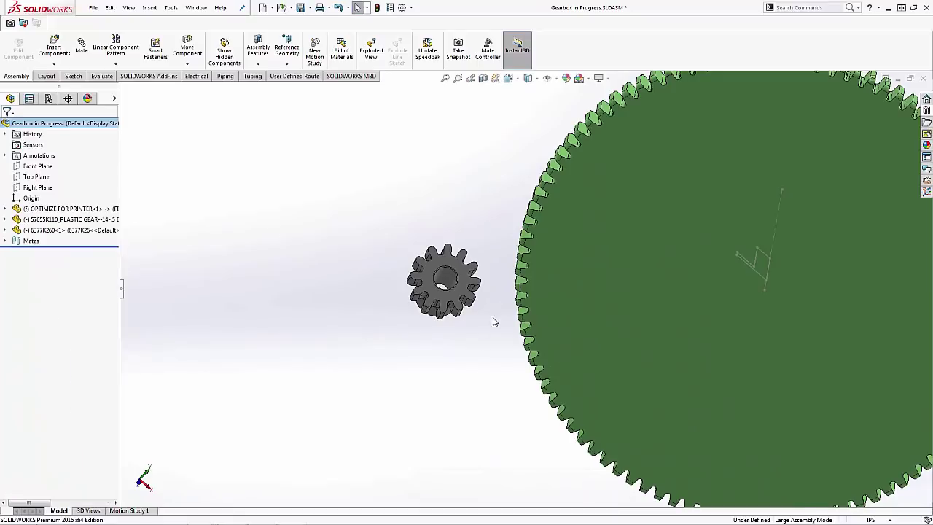
scroll(510, 328, "up", 2)
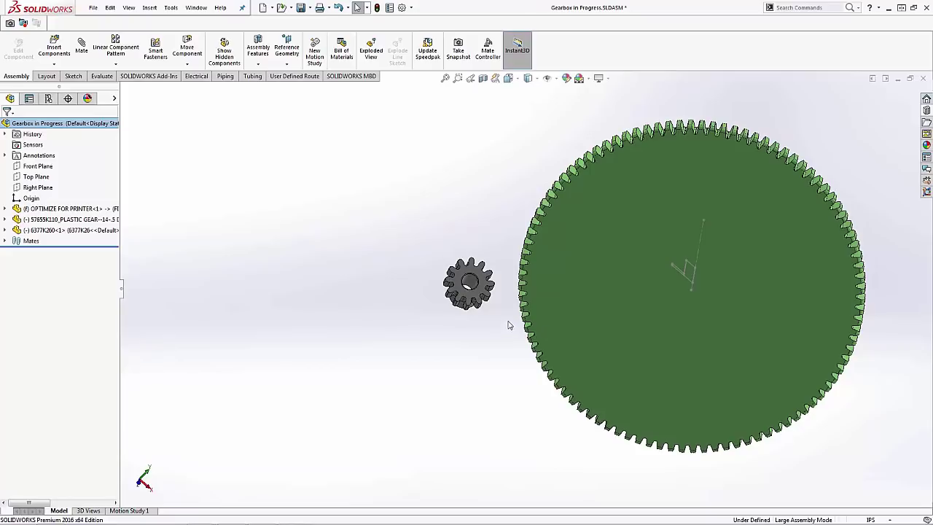
scroll(501, 279, "down", 4)
left_click(472, 319)
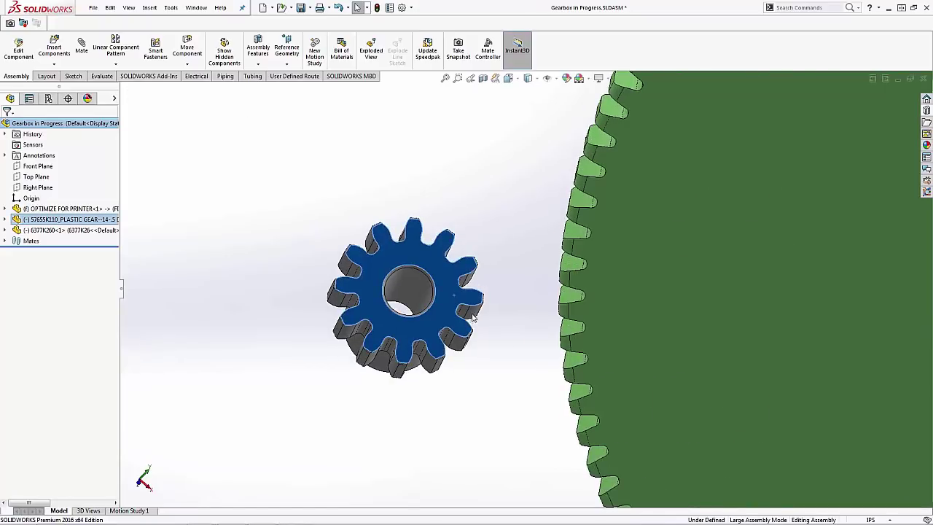
scroll(692, 315, "up", 3)
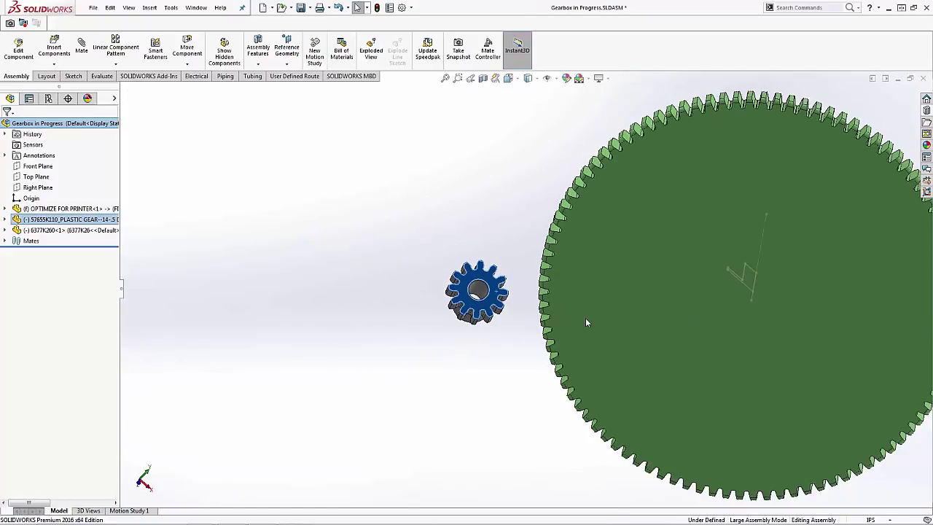
left_click(480, 214)
Step: Fit the assembly and orbit to a tilted view showing the large gear's green face
key("f")
middle_click_drag(510, 241, 590, 410)
scroll(582, 321, "down", 3)
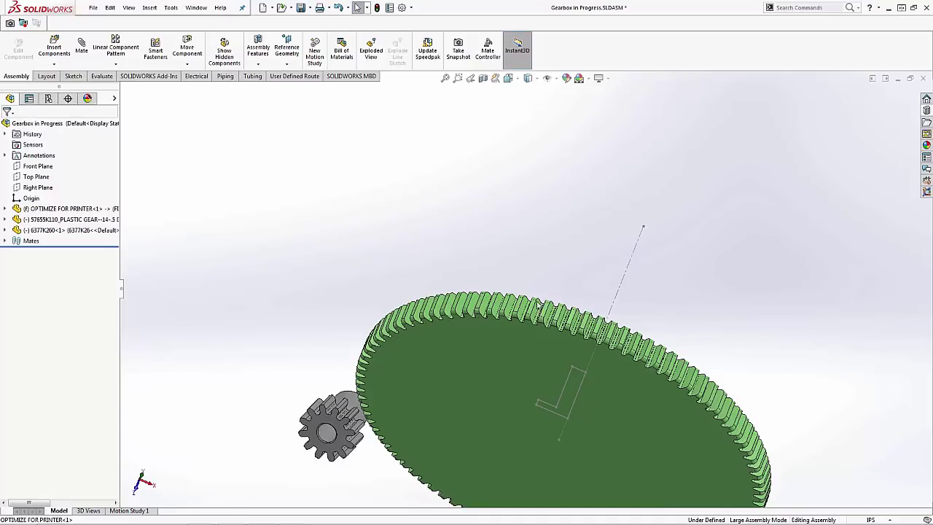
middle_click_drag(545, 281, 539, 335)
mouse_move(531, 391)
middle_mouse_down()
mouse_move(523, 393)
mouse_move(534, 392)
middle_mouse_up()
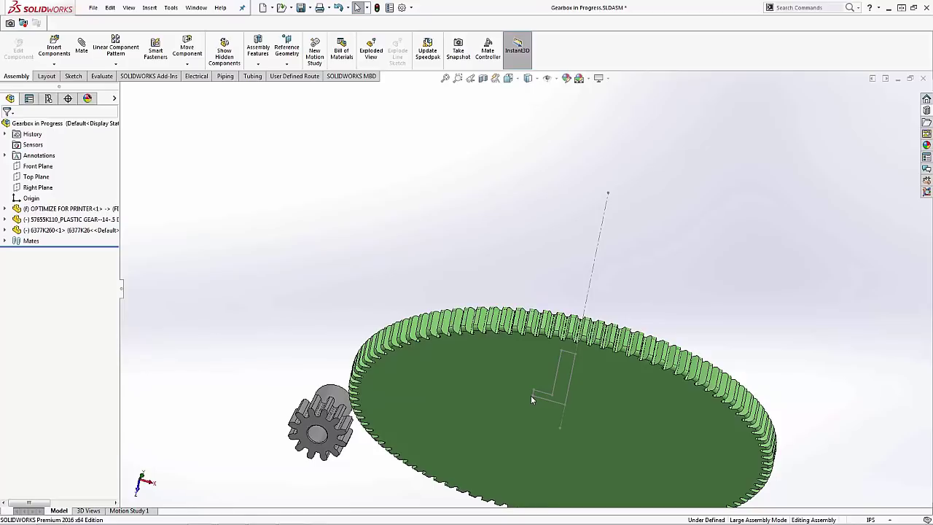
Step: Edit the OPTIMIZE FOR PRINTER part and open its HUB sketch for editing
right_click(446, 396)
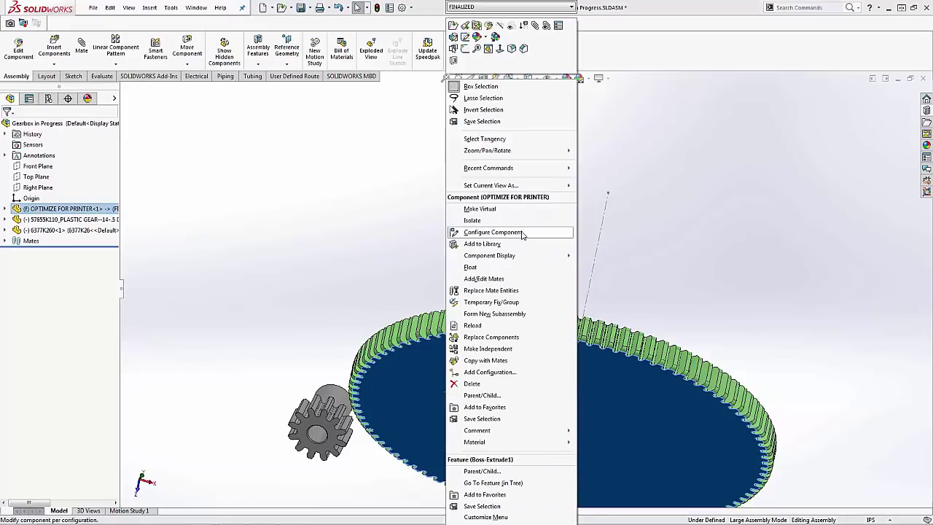
left_click(495, 27)
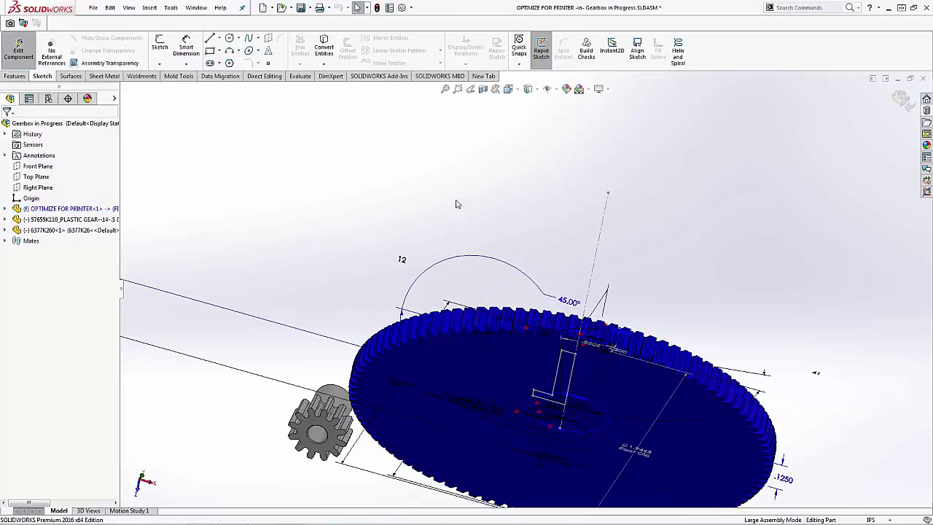
left_click(6, 209)
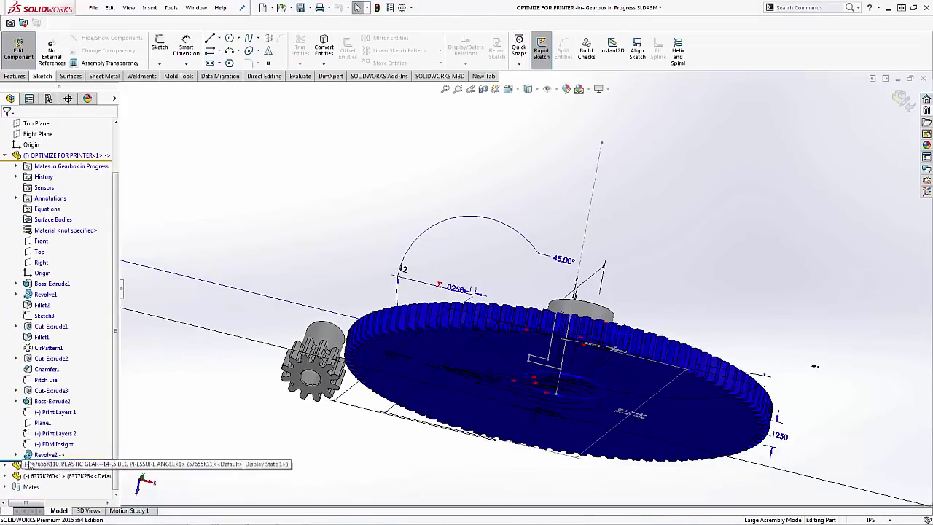
right_click(42, 467)
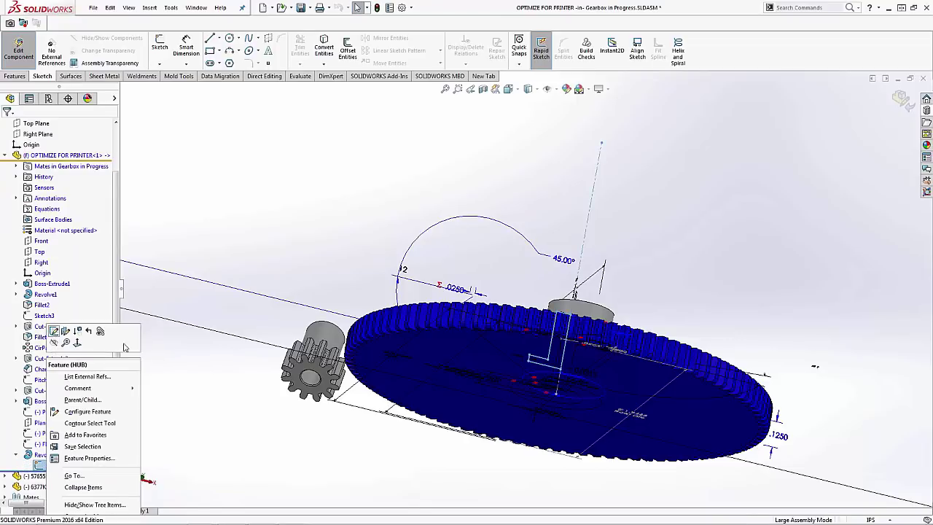
left_click(53, 331)
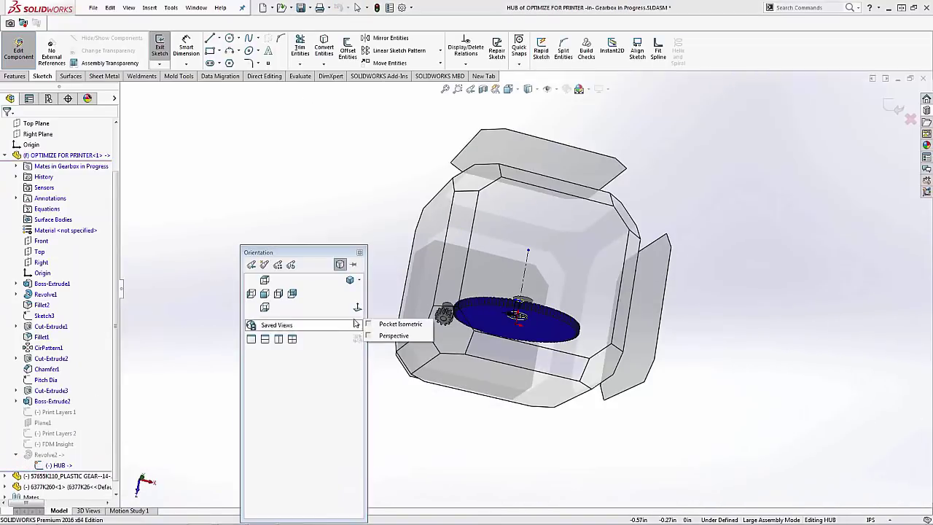
Step: In Top view, move the 0.0313 dimension above the flange and select the vertical line
left_click(354, 323)
scroll(703, 248, "down", 8)
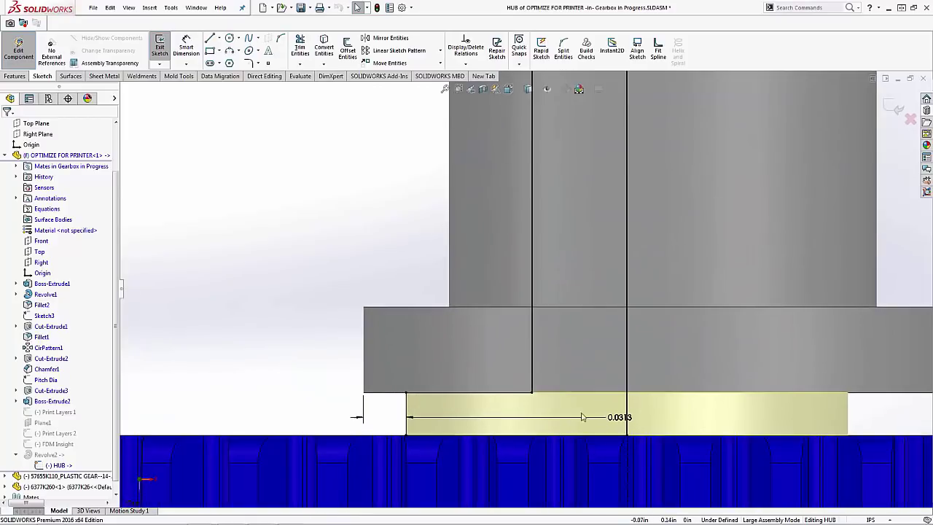
mouse_move(582, 417)
left_mouse_down()
mouse_move(395, 265)
mouse_move(314, 258)
left_mouse_up()
scroll(537, 213, "up", 1)
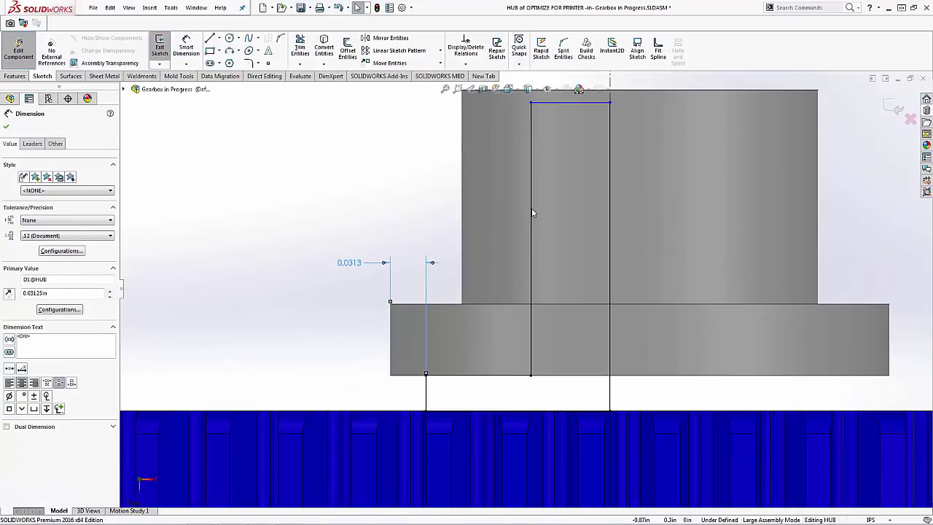
left_click(531, 212)
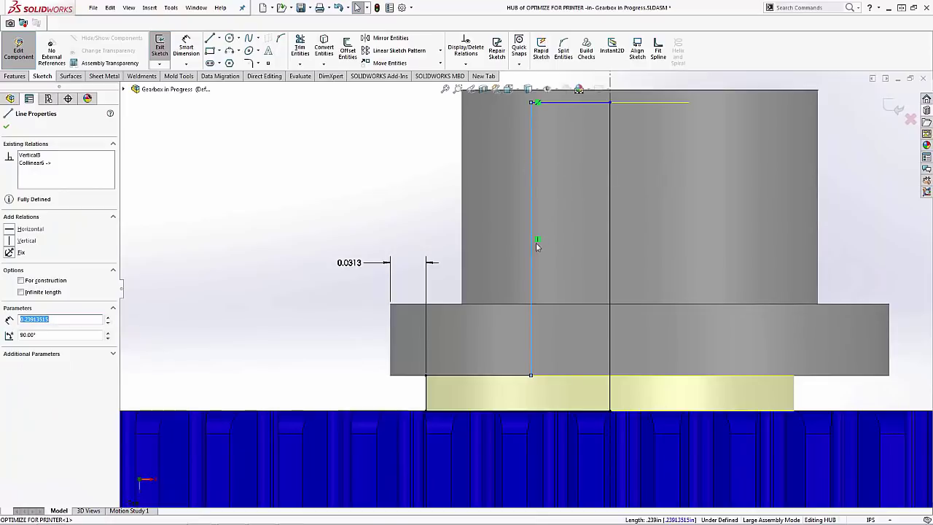
left_click(531, 224)
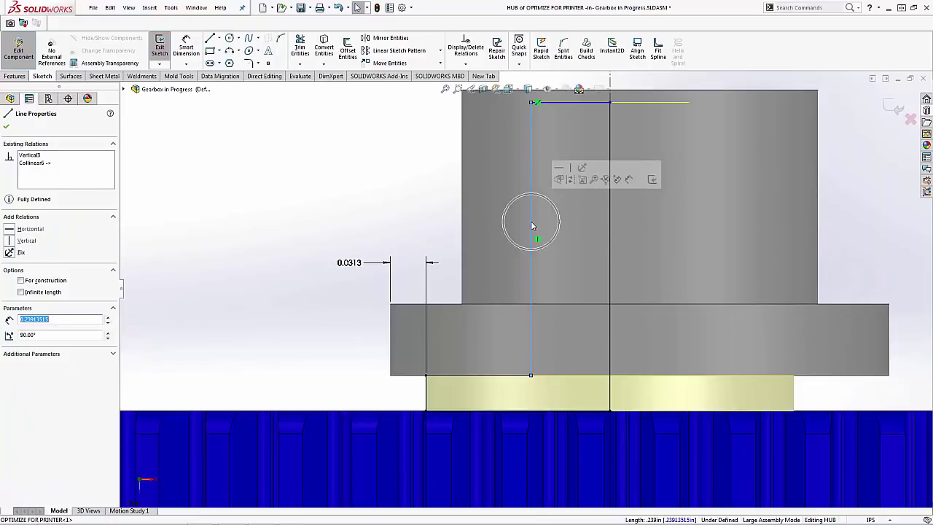
left_click(528, 221)
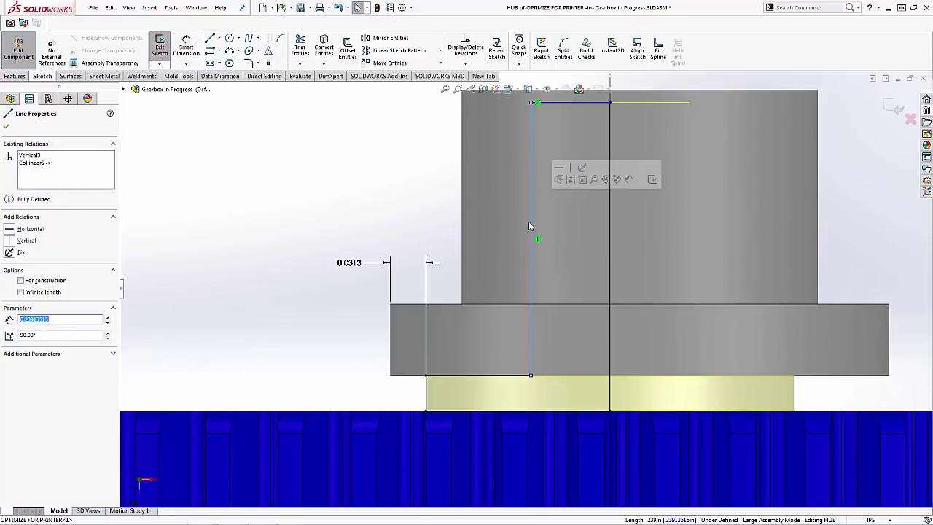
Step: Exit the HUB sketch and return to editing the whole assembly
left_click(895, 109)
left_click(894, 109)
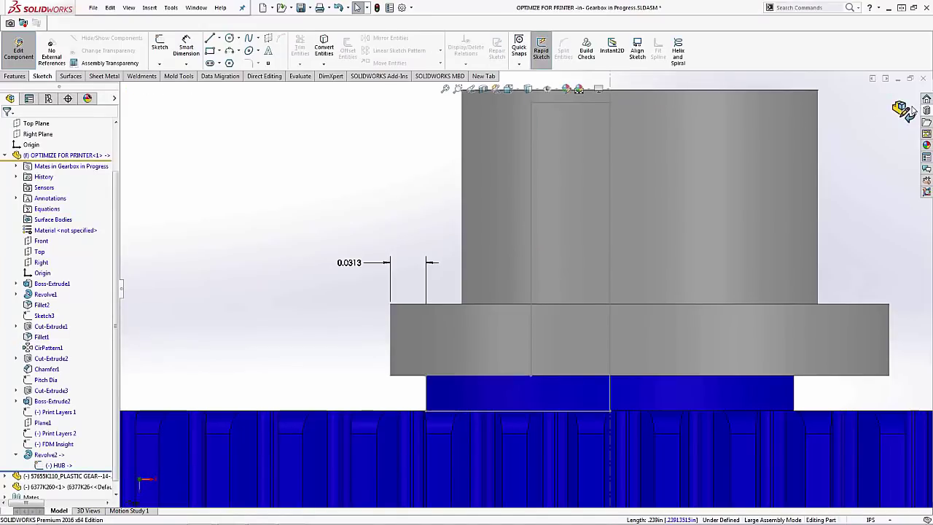
left_click(896, 109)
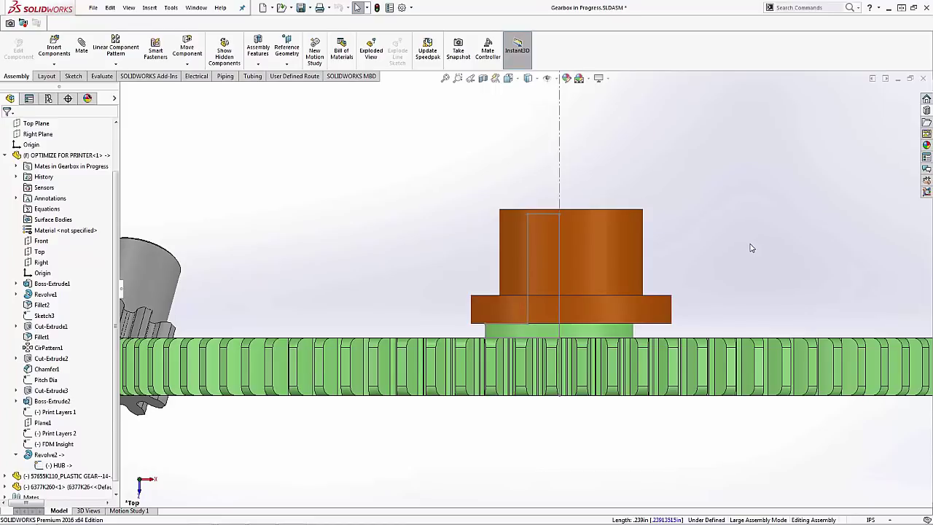
Step: Mate the pinion's front face coincident with the large gear's face
key("f")
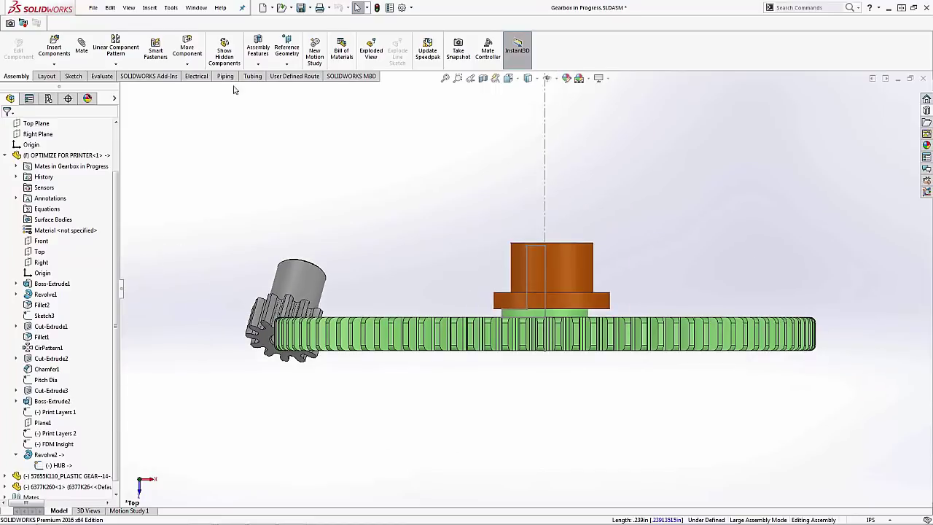
left_click(6, 156)
middle_click_drag(217, 283, 326, 309)
left_click_drag(390, 389, 343, 298)
scroll(364, 289, "down", 3)
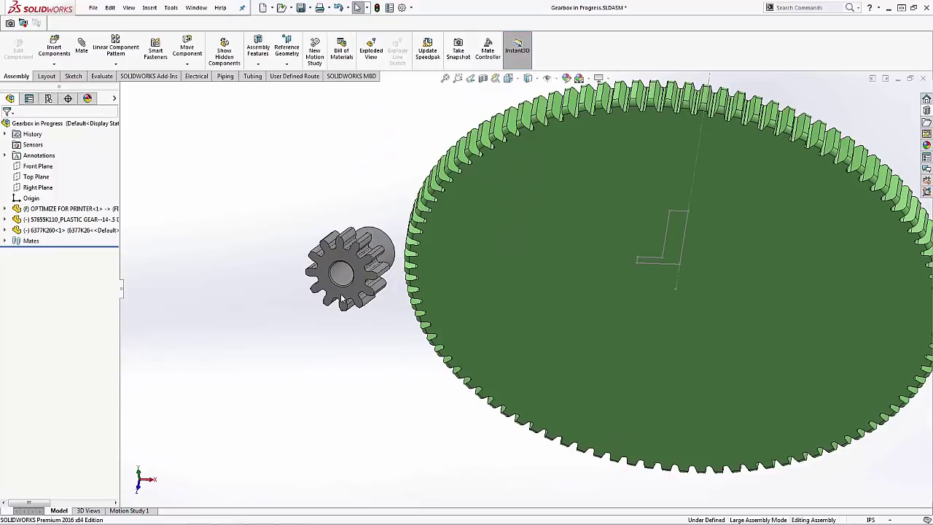
left_click(341, 295)
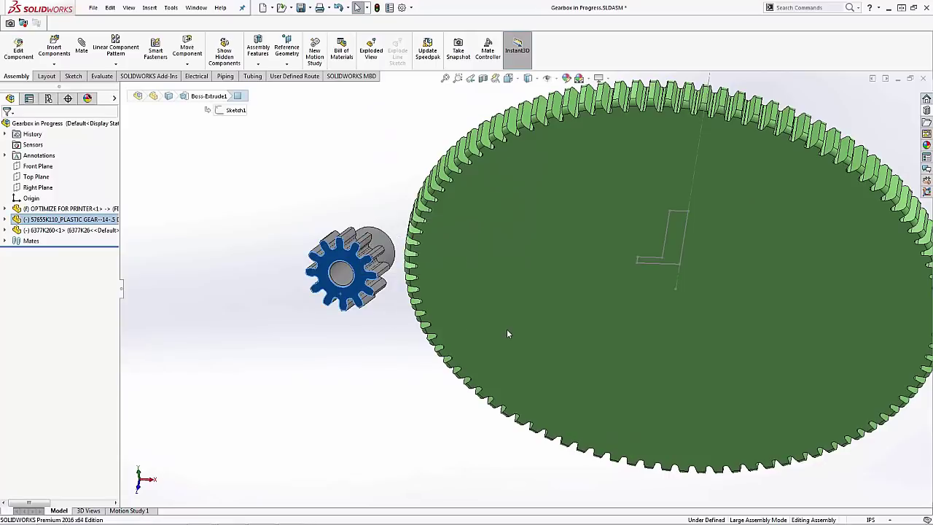
left_click(522, 281, "ctrl")
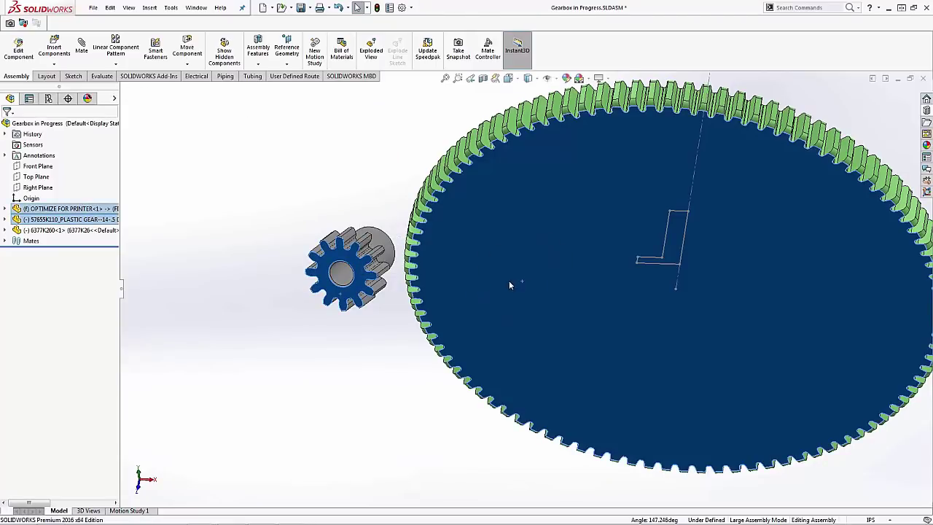
left_click(82, 49)
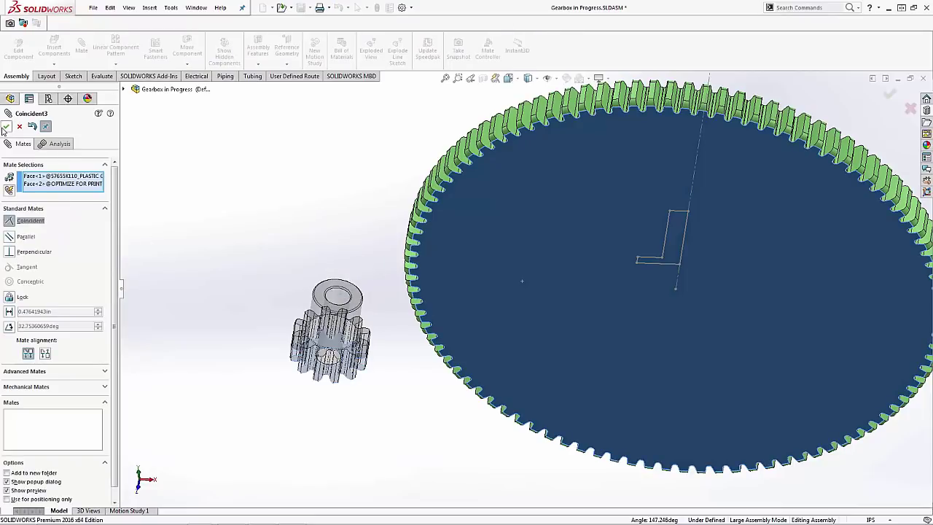
left_click(7, 126)
left_click(7, 126)
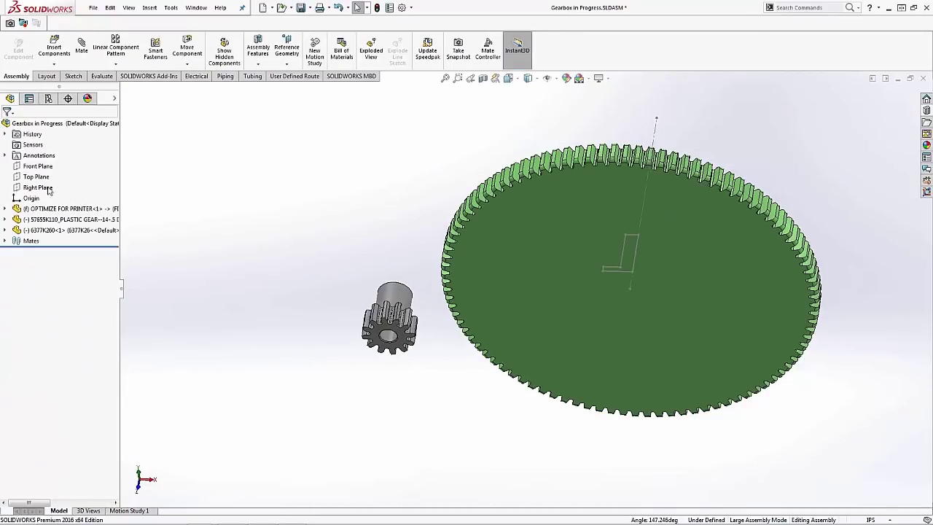
Step: Mate the large gear's Top plane coincident with the small plastic gear's Top plane
left_click(500, 277)
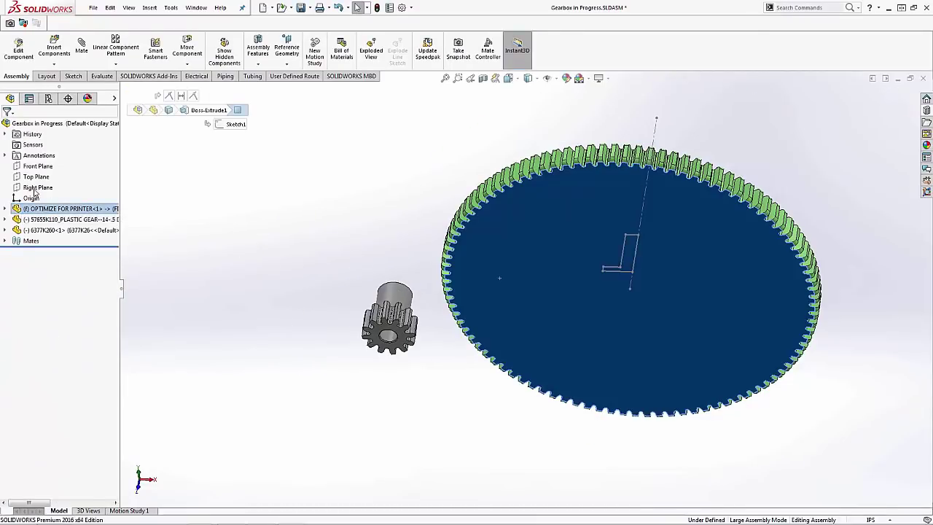
left_click(40, 284)
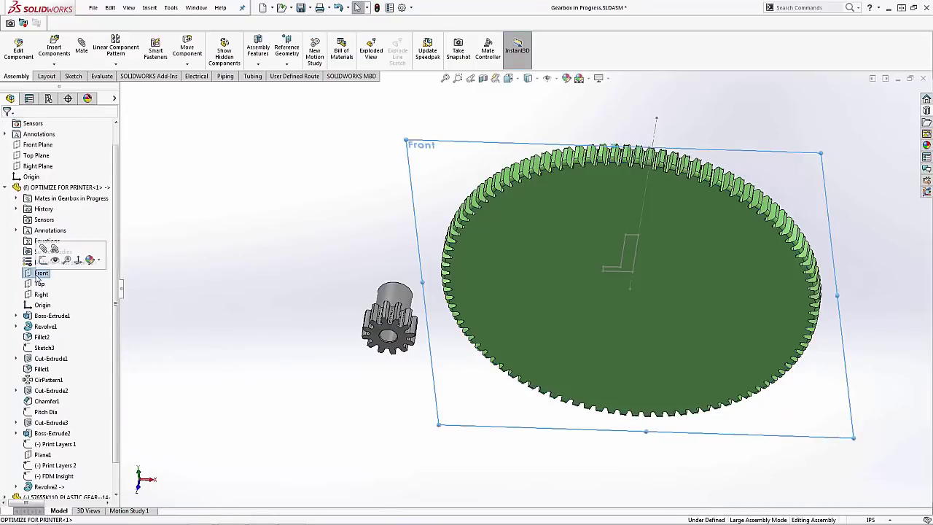
key("ctrl+8")
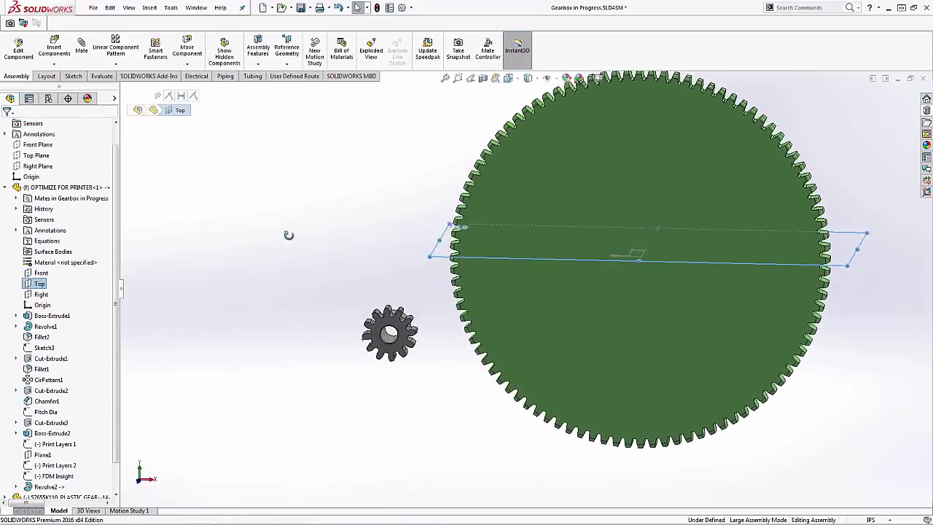
scroll(345, 325, "down", 2)
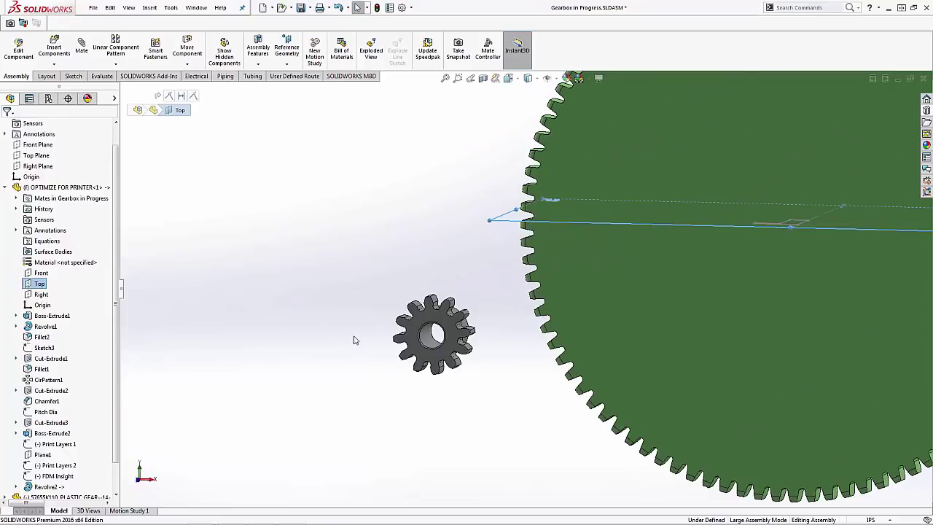
scroll(98, 219, "down", 1)
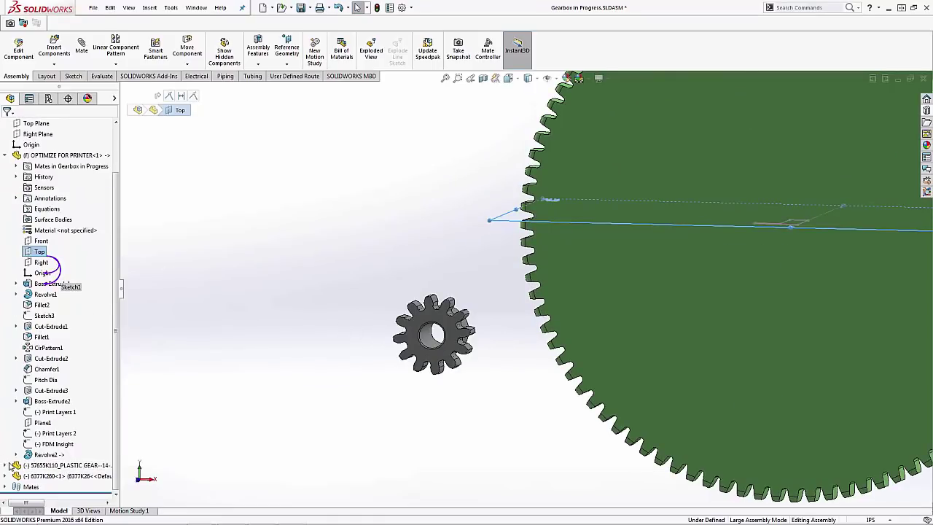
left_click(6, 464)
left_click(39, 358)
left_click(81, 50)
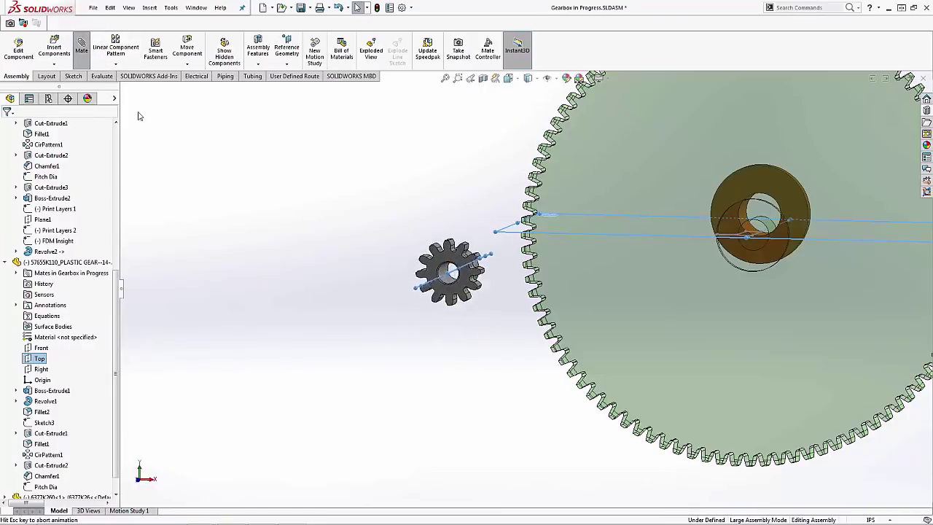
left_click(8, 125)
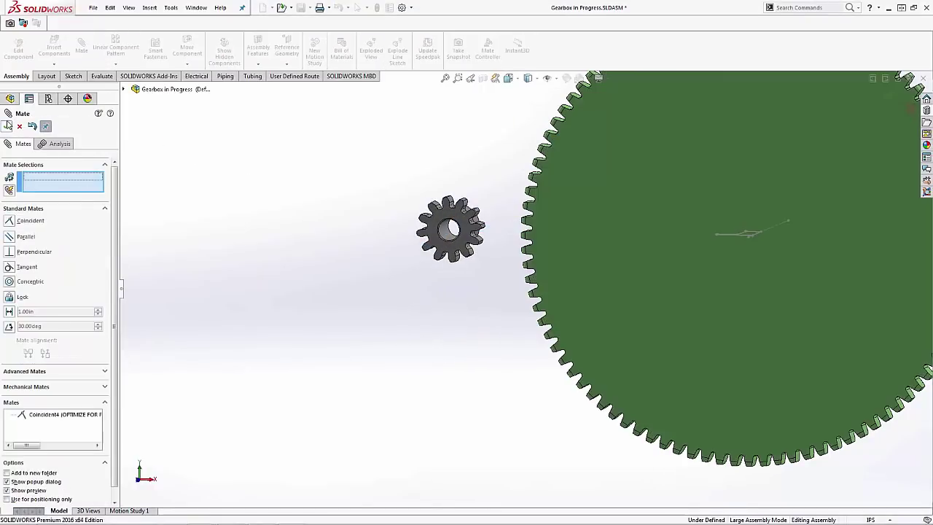
Step: Move the small gear toward the large gear and show both gears' Pitch Dia sketches
left_click(7, 126)
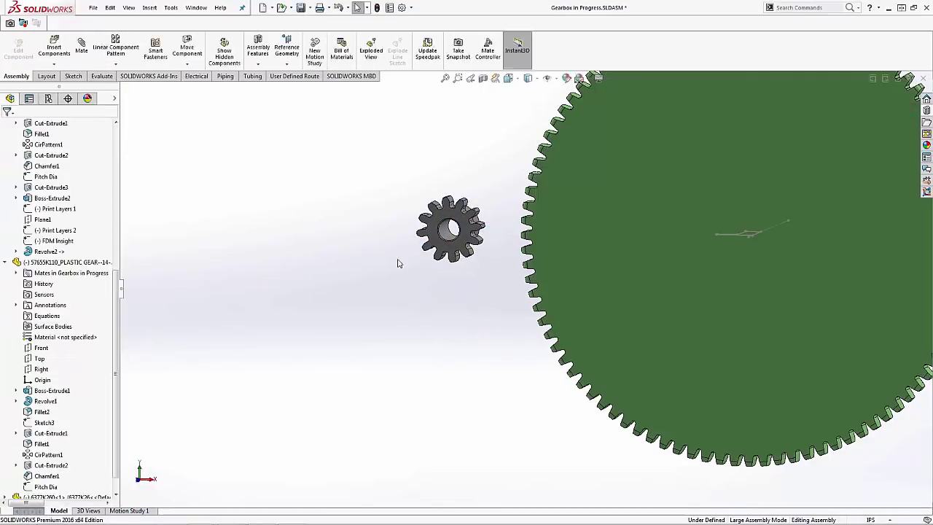
left_click_drag(482, 252, 358, 291)
left_click(359, 292)
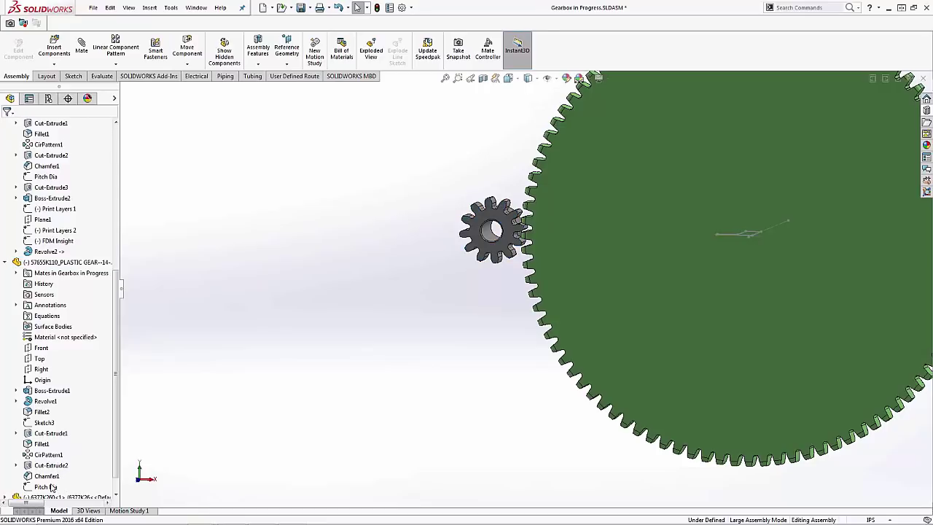
left_click(48, 487)
right_click(38, 486)
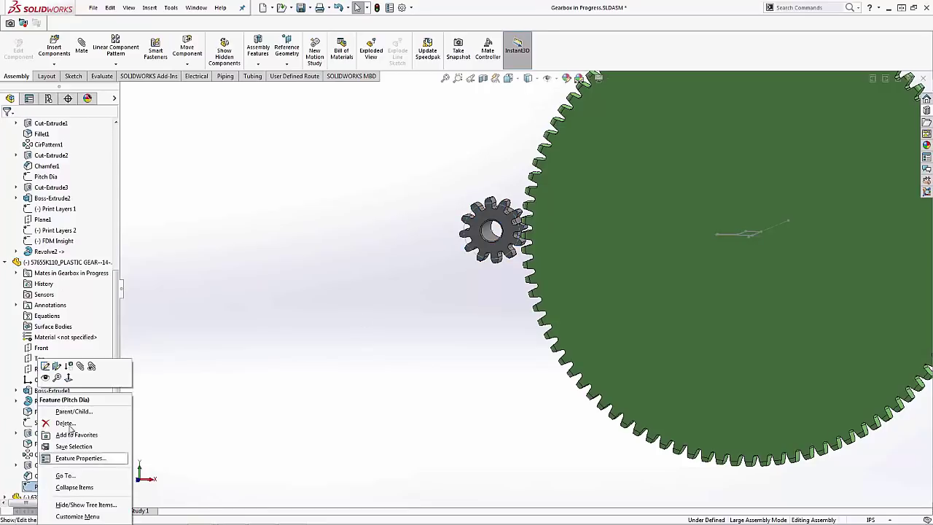
left_click(46, 378)
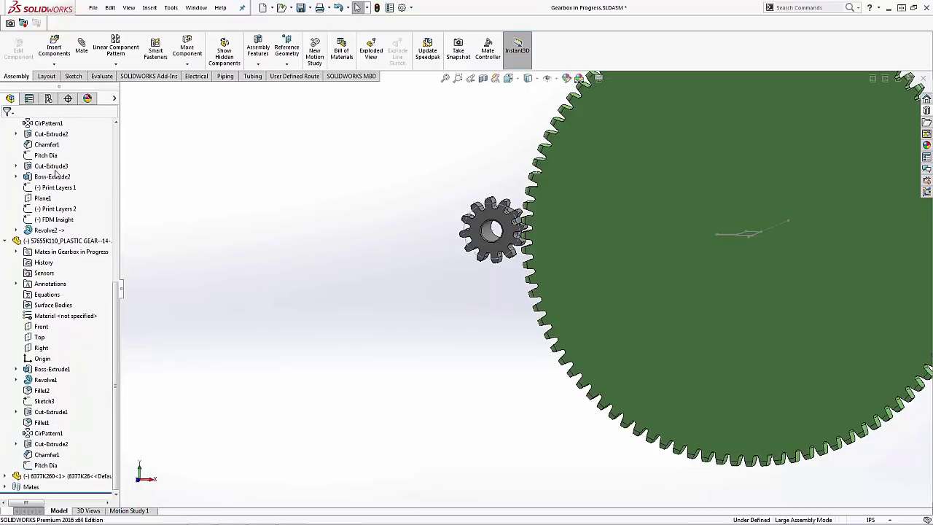
right_click(47, 155)
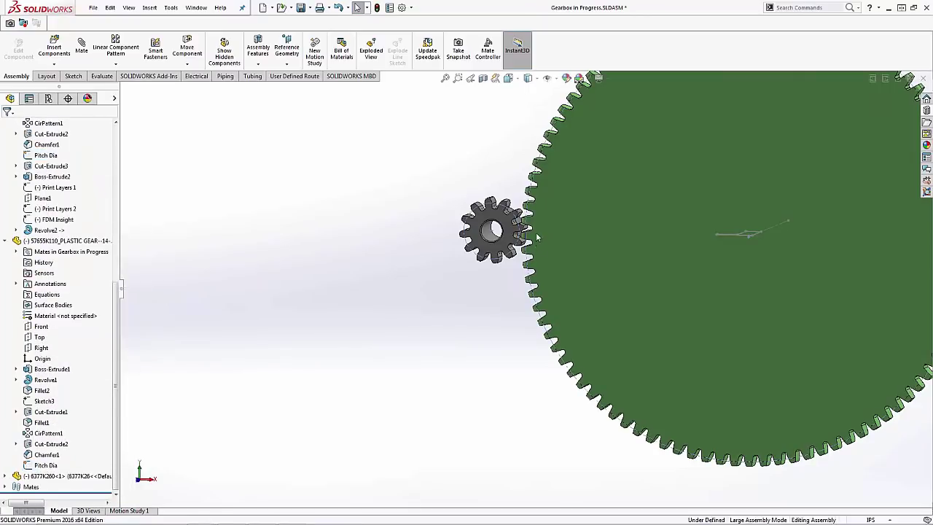
left_click(55, 127)
scroll(523, 245, "down", 5)
Step: Mate the two pitch circles Tangent so the pinion meshes with the large gear
left_click(483, 258)
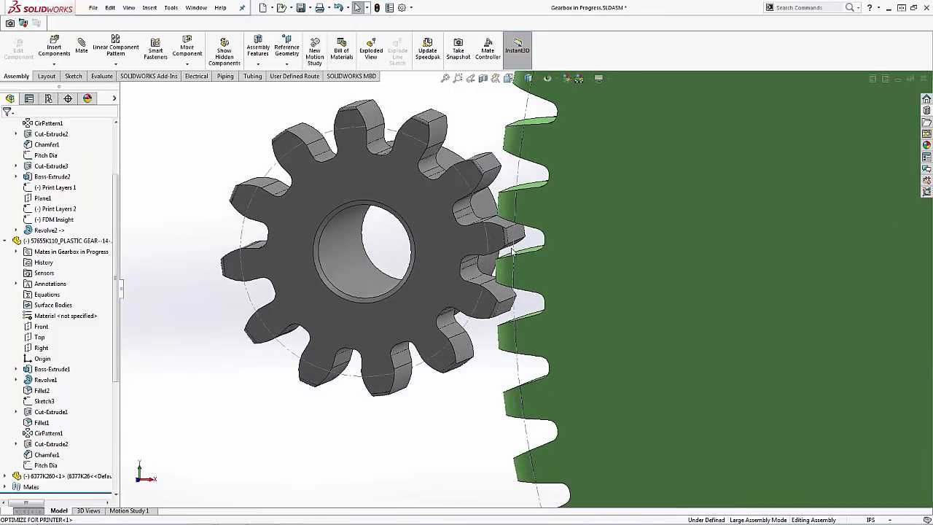
left_click(514, 267, "ctrl")
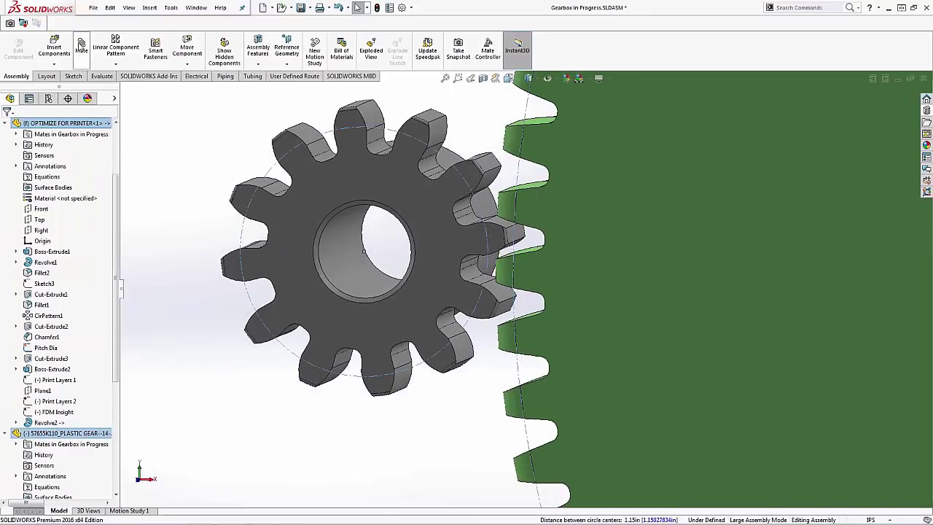
left_click(81, 45)
scroll(523, 291, "up", 5)
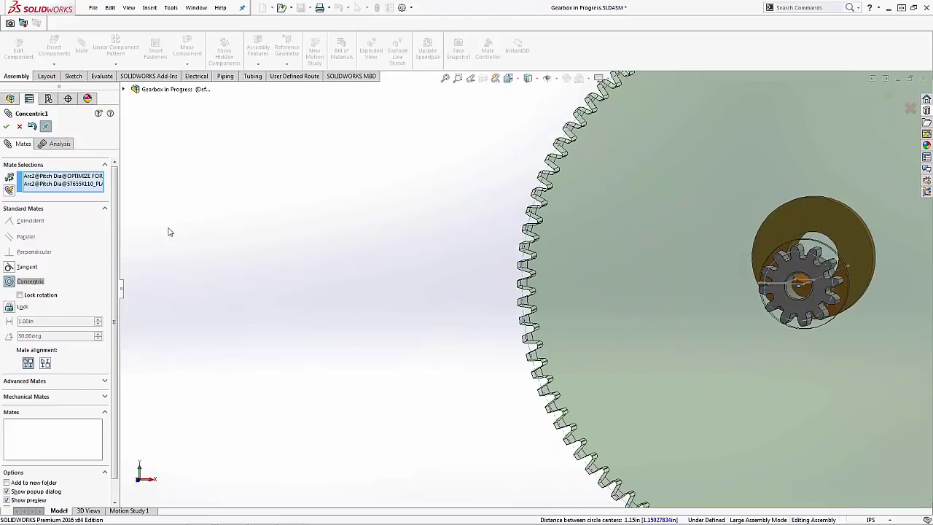
left_click(11, 267)
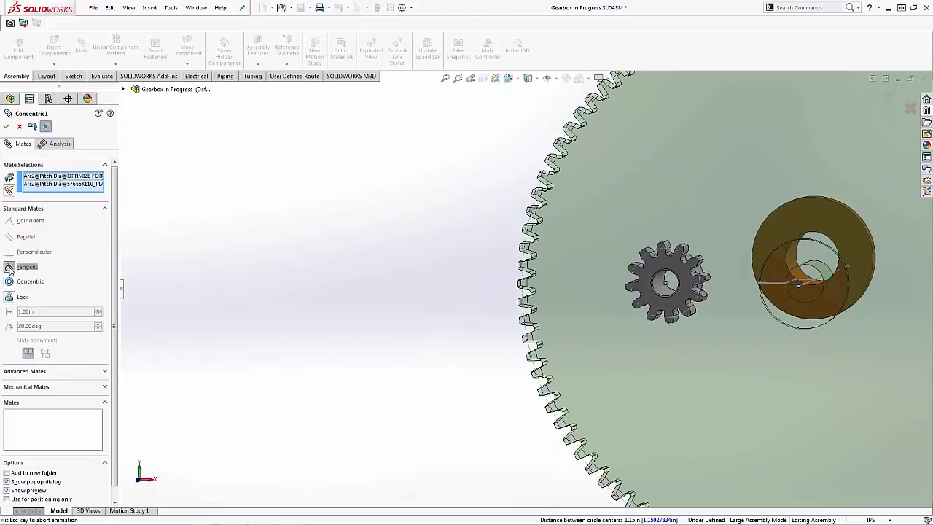
scroll(520, 281, "down", 10)
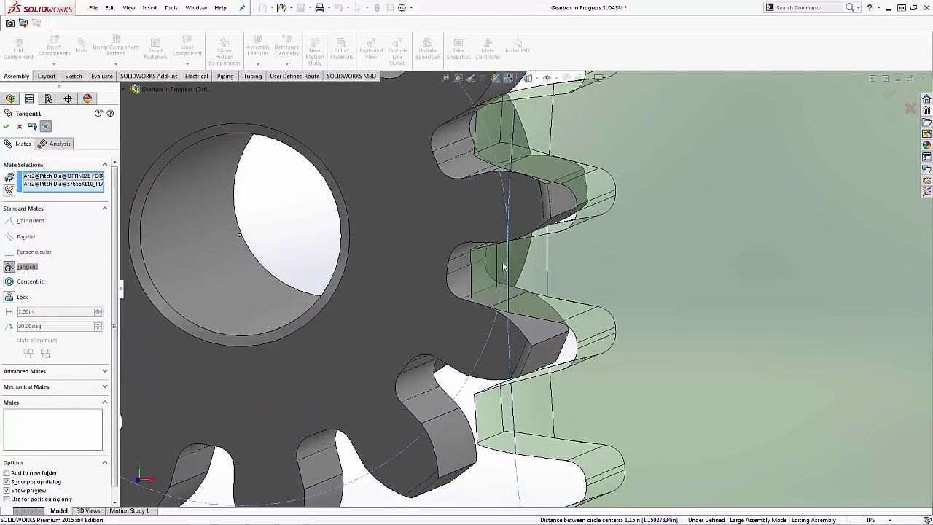
key("ctrl+1")
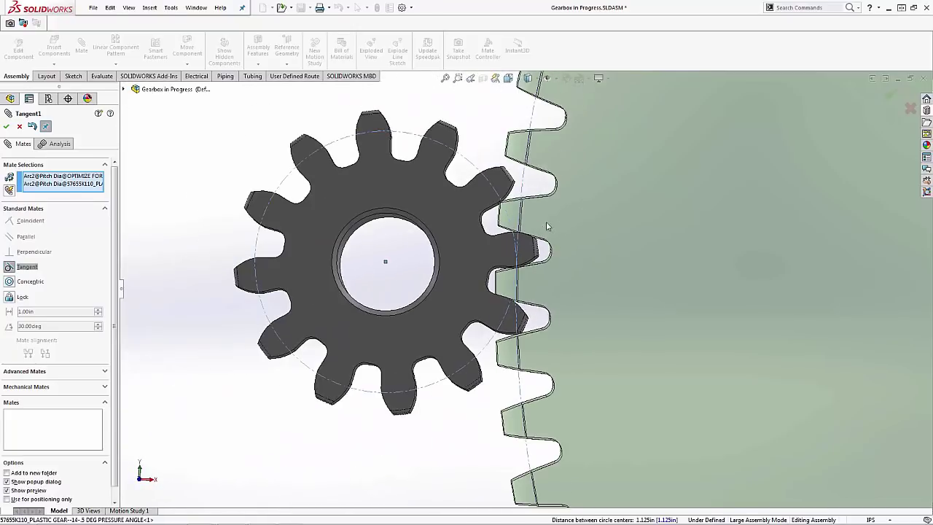
left_click(6, 126)
scroll(348, 262, "up", 5)
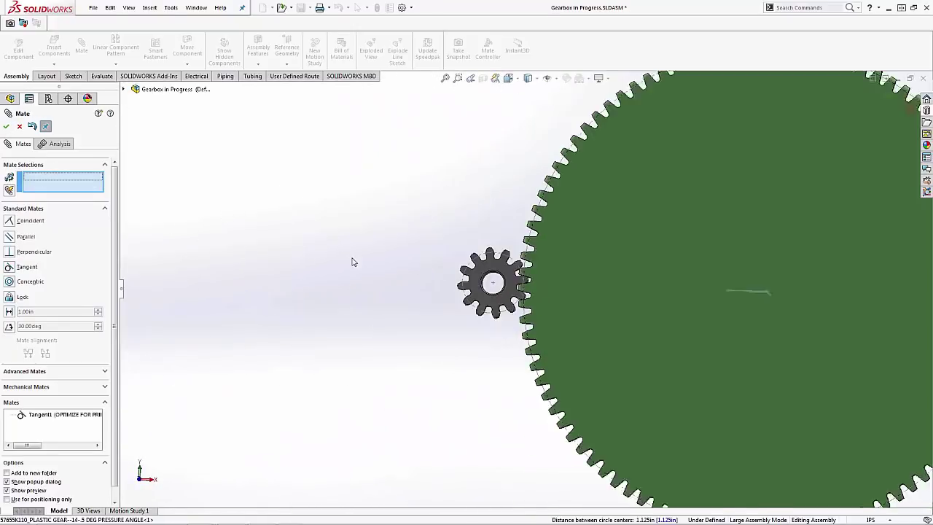
key("Escape")
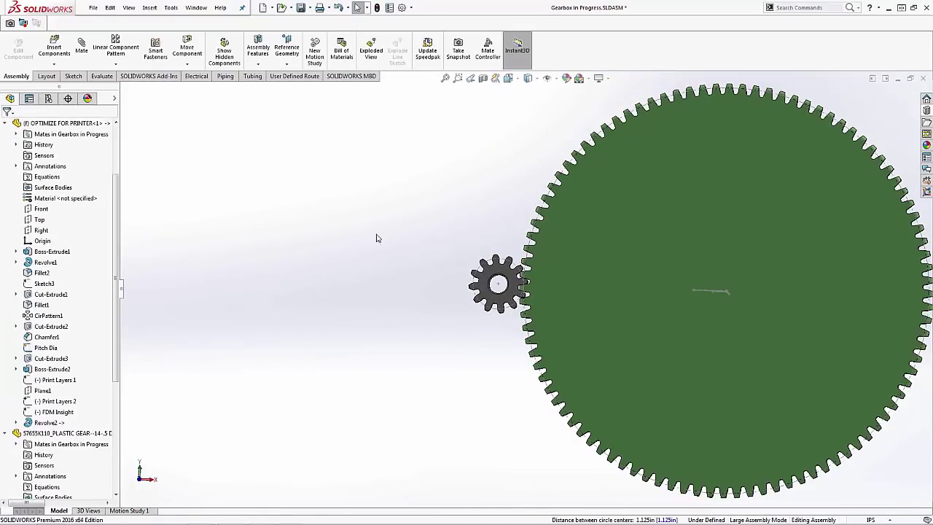
middle_click_drag(376, 237, 674, 306)
scroll(674, 306, "up", 3)
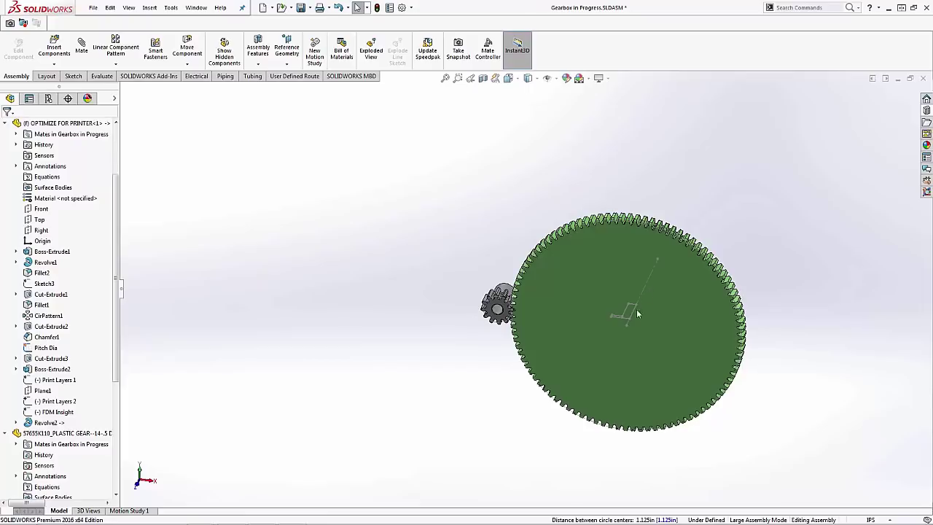
middle_click_drag(599, 229, 608, 310)
key("ctrl+1")
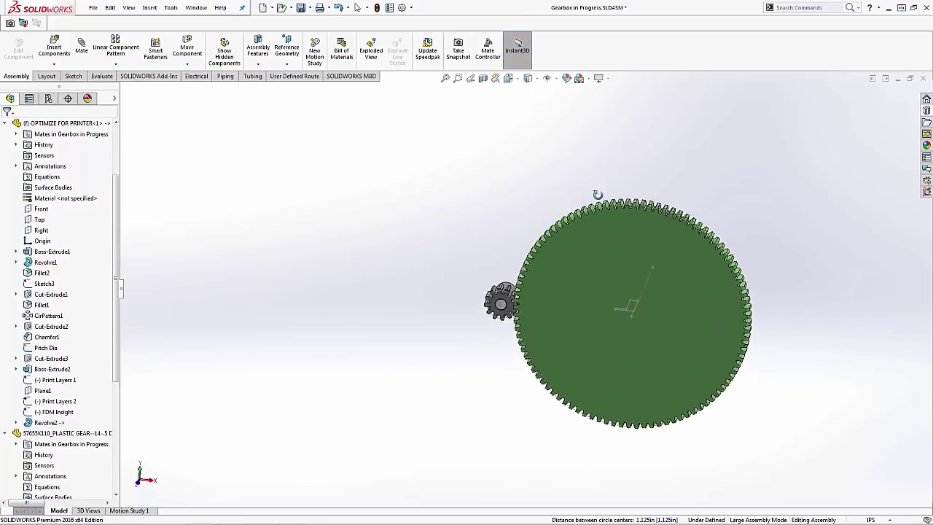
scroll(481, 333, "down", 4)
scroll(481, 336, "up", 4)
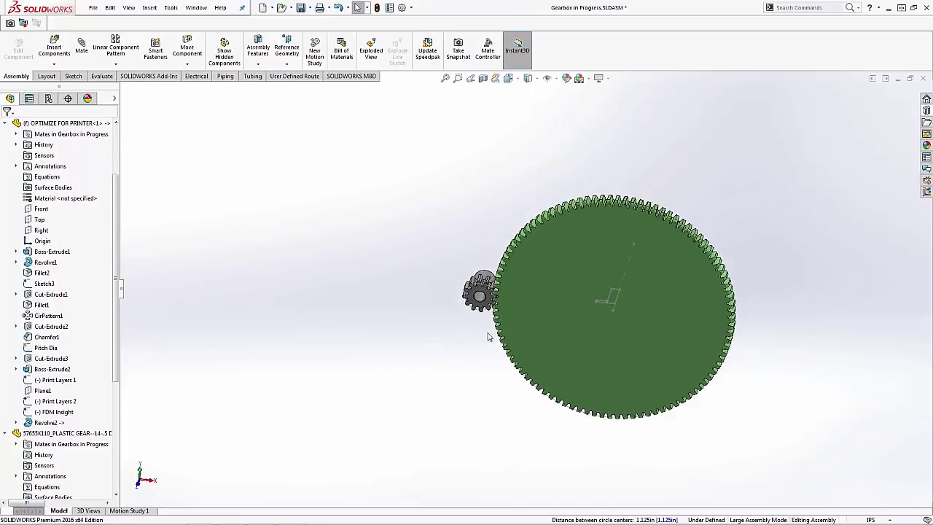
mouse_move(483, 337)
middle_mouse_down()
mouse_move(457, 308)
mouse_move(564, 362)
middle_mouse_up()
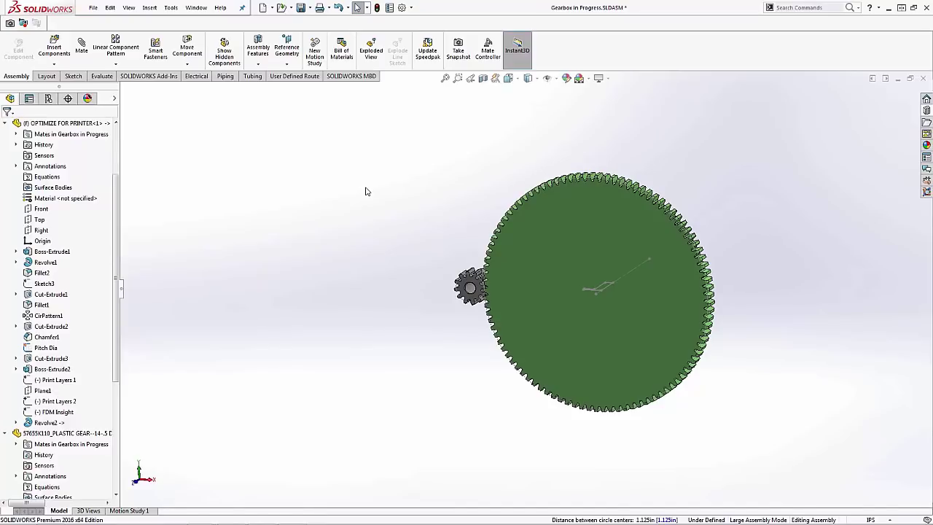
Step: Switch to FINAL GEARBOX.SLDASM from the Window menu and orbit it to face the gears and motor
left_click(195, 7)
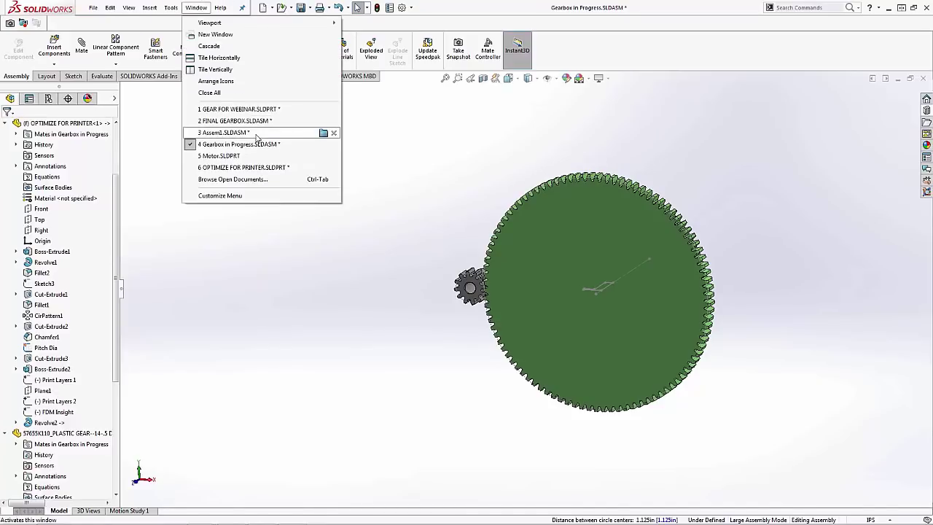
mouse_move(243, 124)
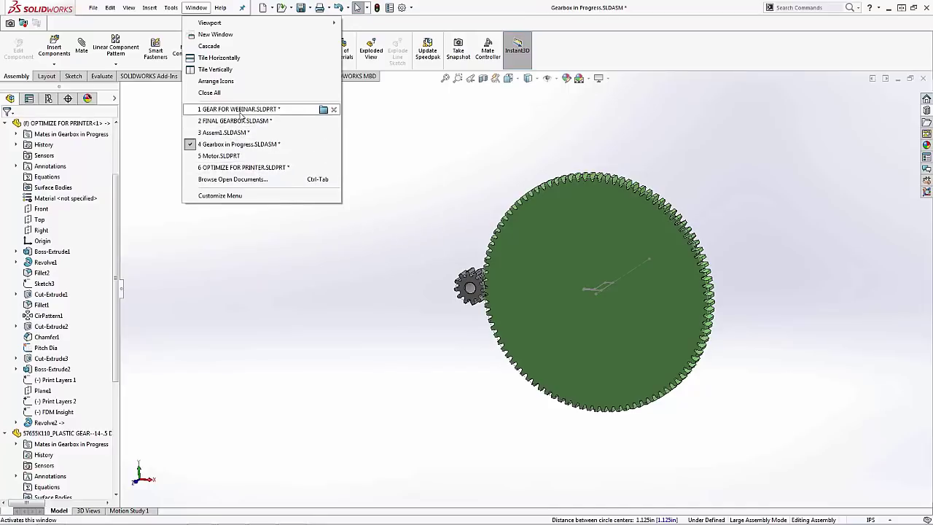
mouse_move(245, 156)
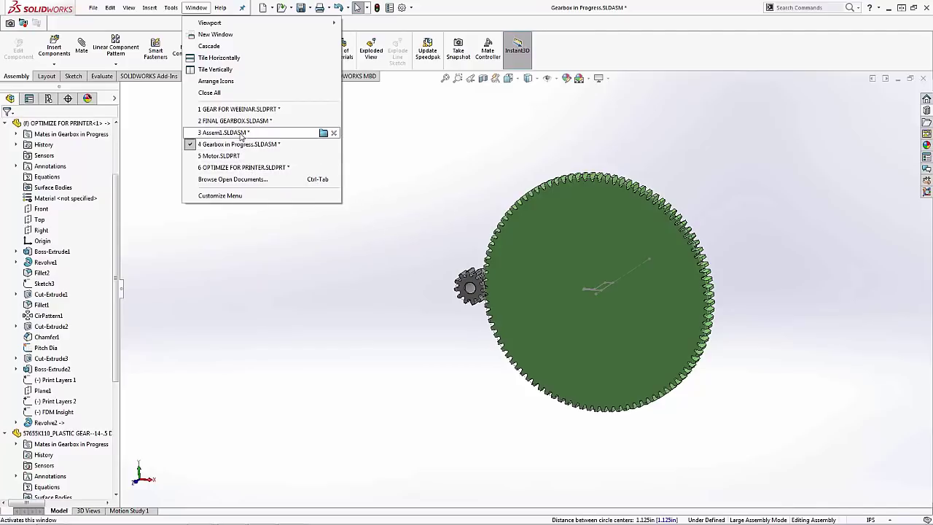
left_click(237, 121)
middle_click_drag(367, 192, 459, 295)
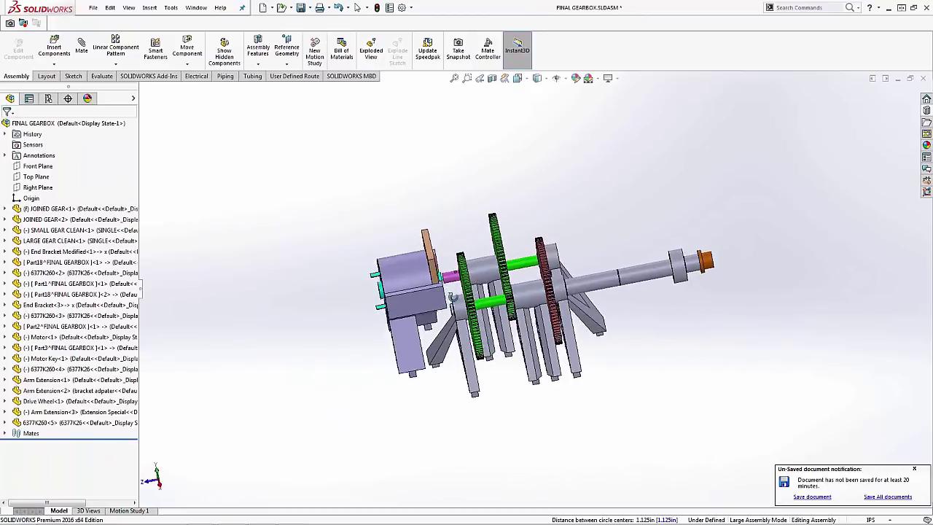
scroll(464, 297, "down", 3)
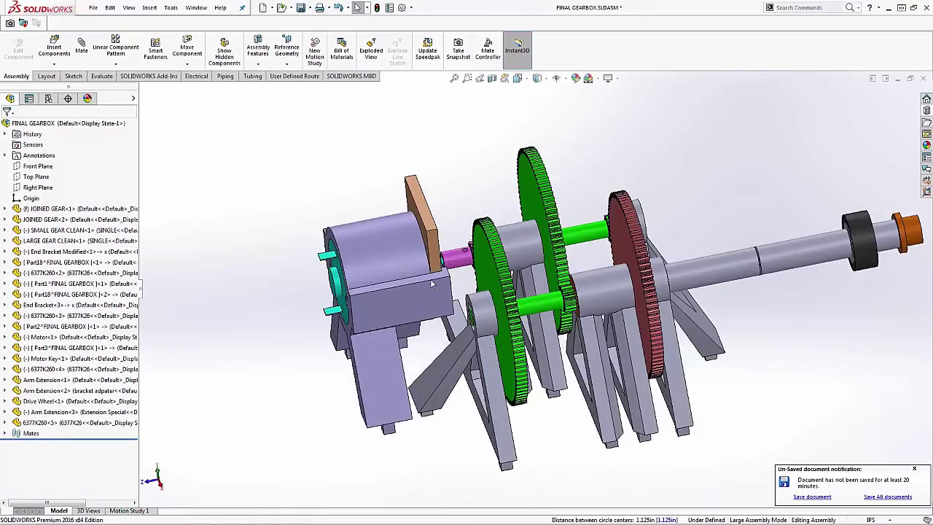
middle_click_drag(428, 285, 310, 289)
left_click(309, 289)
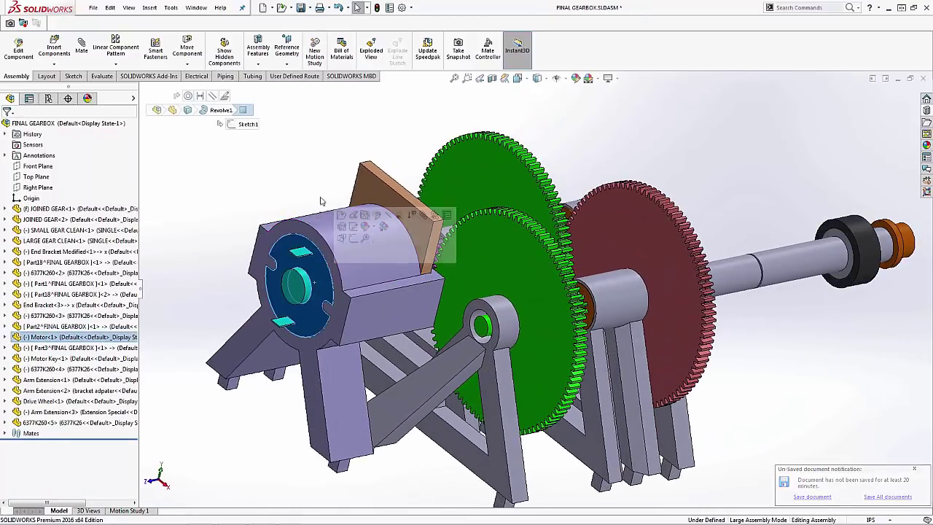
left_click(195, 8)
left_click(244, 156)
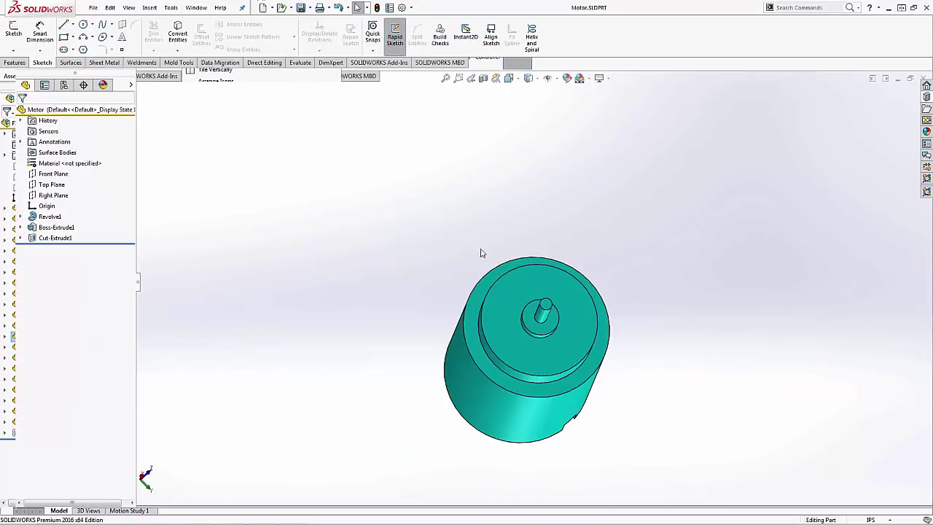
middle_click_drag(722, 306, 482, 316)
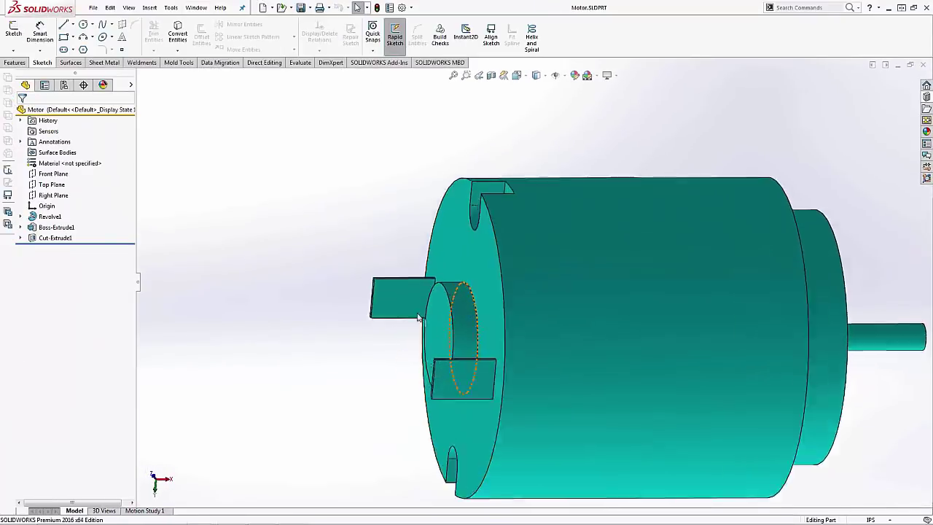
left_click(406, 298)
left_click(311, 351)
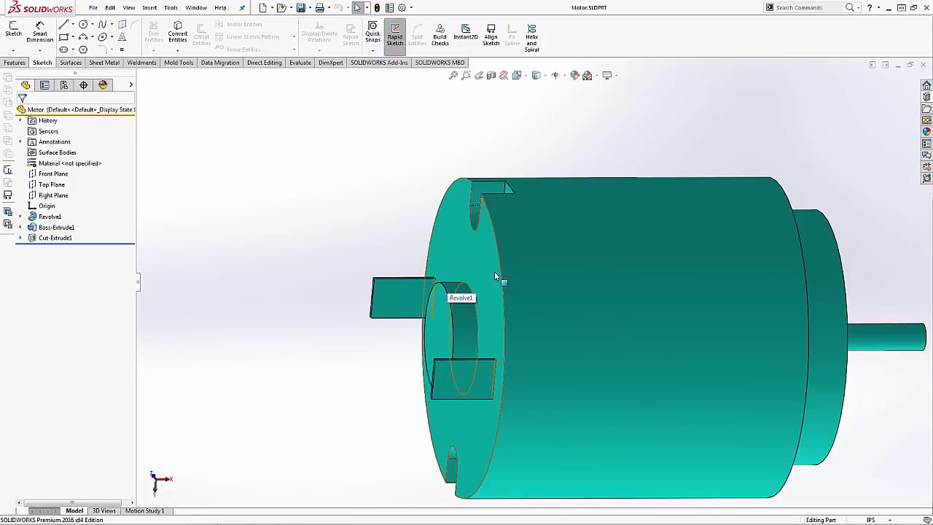
scroll(346, 283, "up", 3)
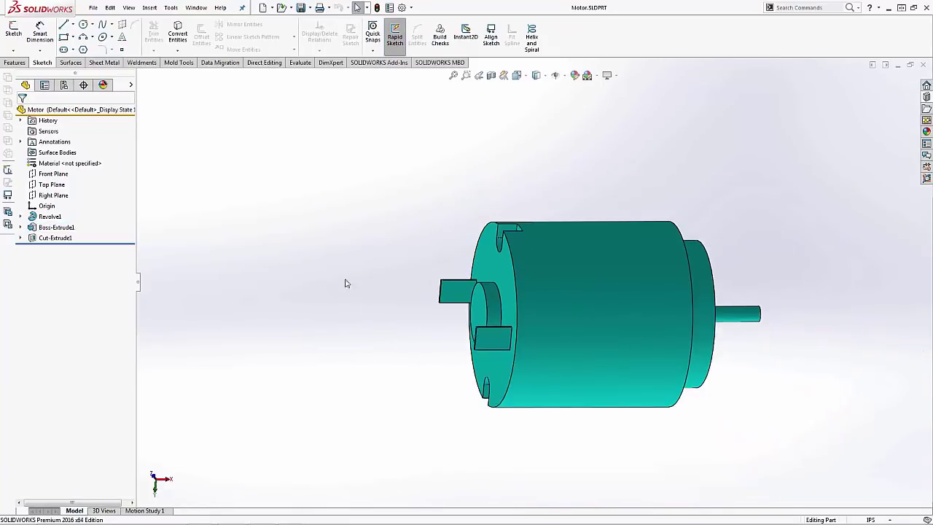
left_click(922, 66)
left_click(246, 165)
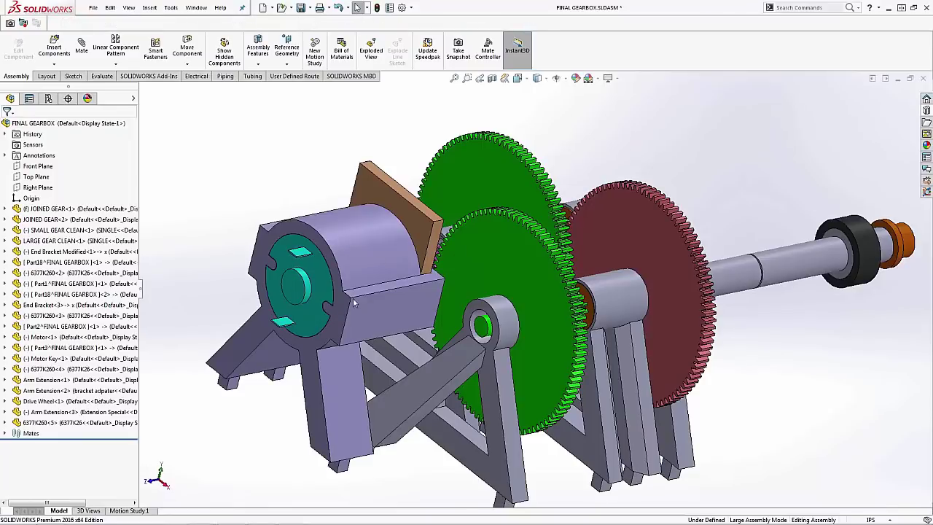
scroll(398, 298, "up", 3)
middle_click_drag(398, 297, 484, 337)
scroll(484, 338, "down", 6)
scroll(485, 337, "down", 10)
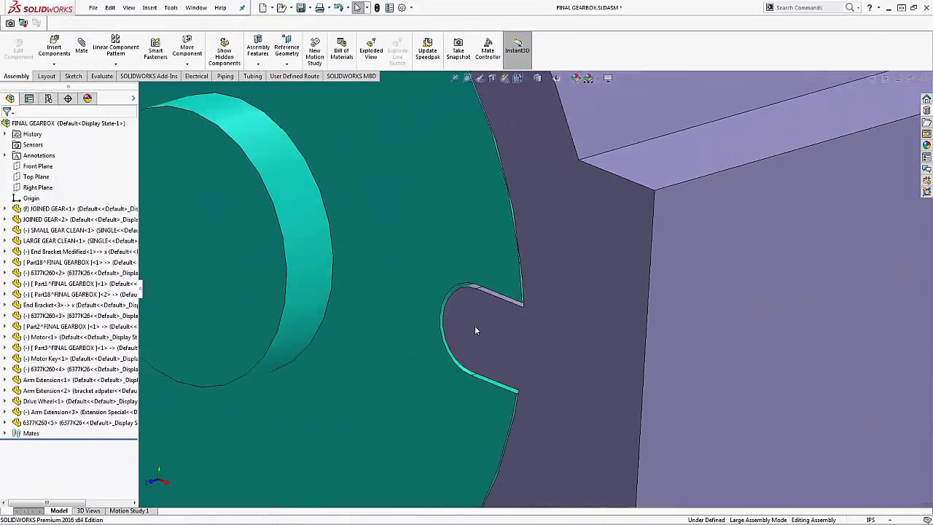
scroll(507, 291, "down", 4)
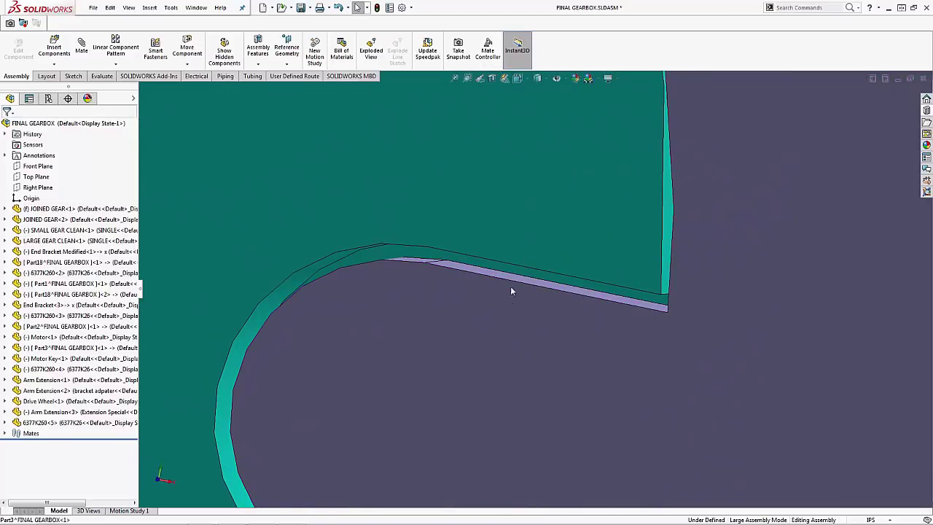
scroll(479, 294, "up", 3)
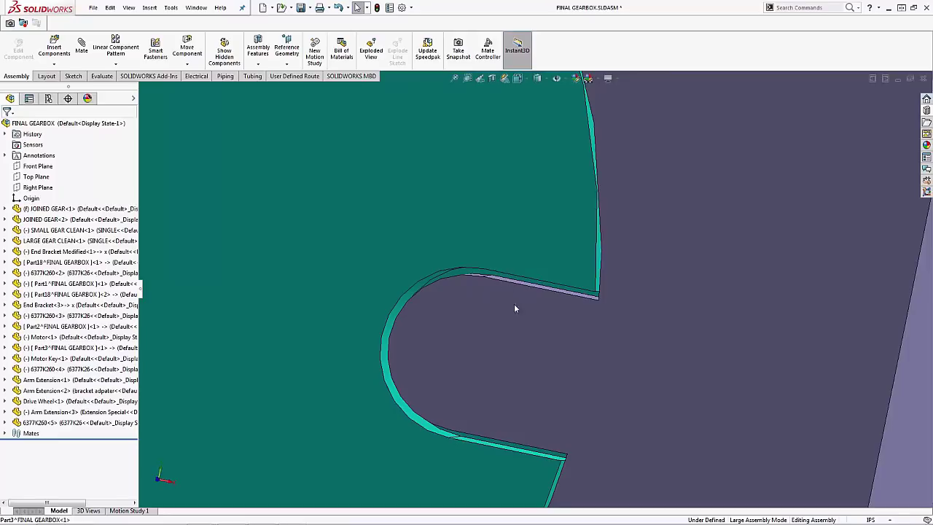
scroll(539, 280, "up", 5)
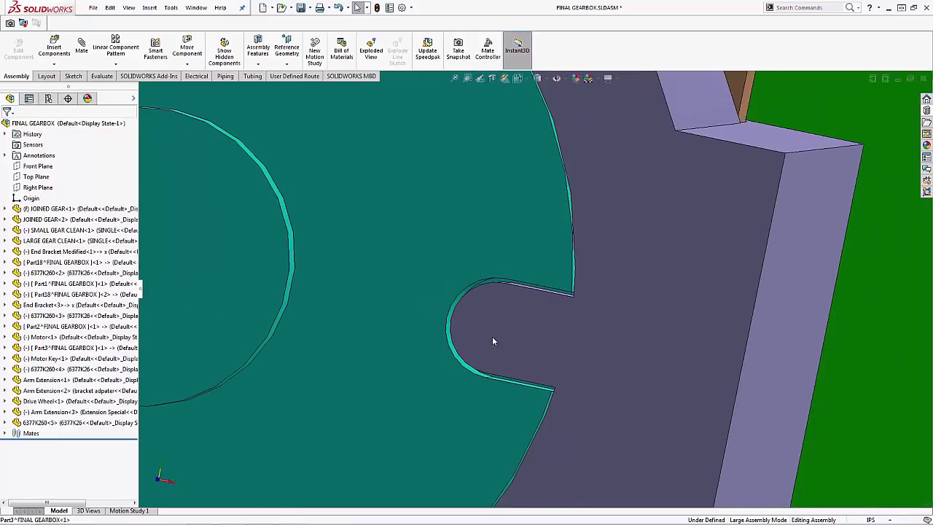
scroll(508, 340, "down", 3)
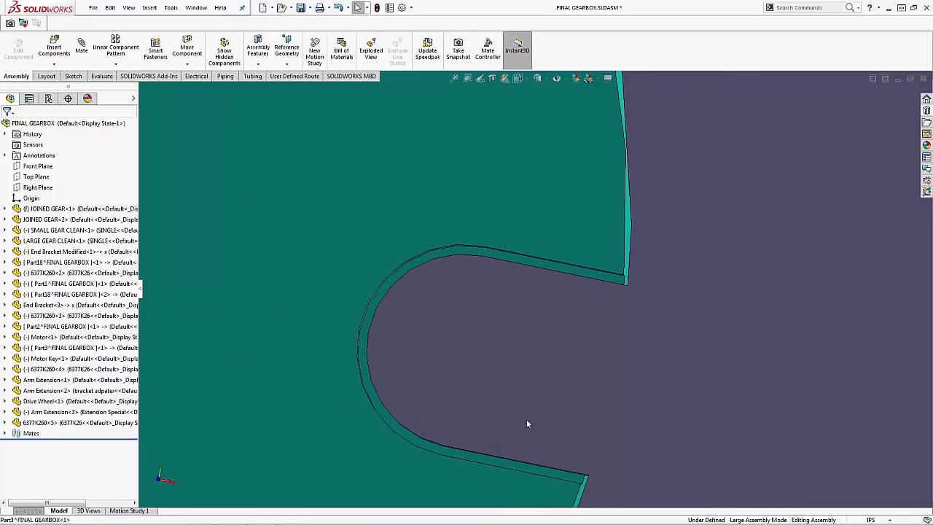
scroll(437, 367, "up", 6)
middle_click_drag(495, 312, 413, 271)
scroll(534, 315, "up", 5)
middle_click_drag(569, 284, 473, 295)
middle_click_drag(561, 382, 586, 294)
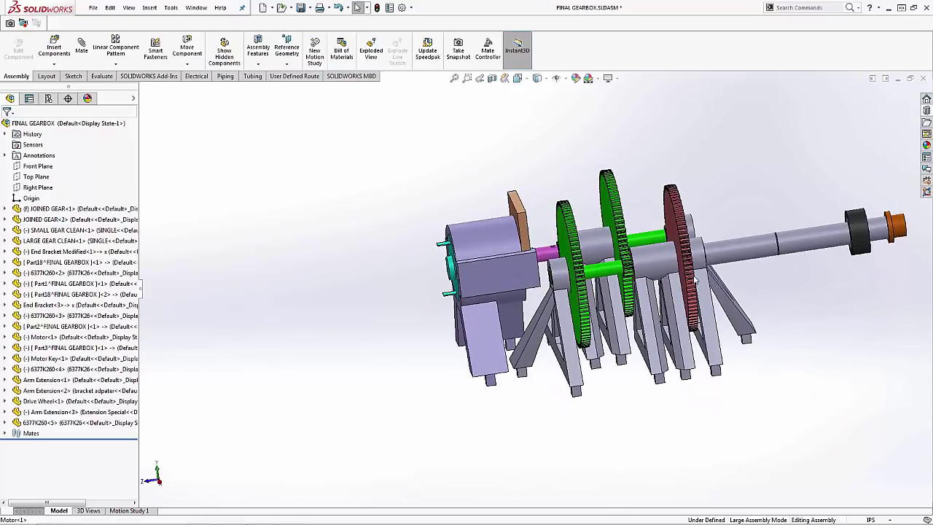
scroll(694, 281, "down", 3)
middle_click_drag(755, 228, 656, 262)
scroll(753, 240, "up", 3)
scroll(753, 240, "down", 3)
scroll(685, 250, "down", 5)
scroll(582, 224, "down", 3)
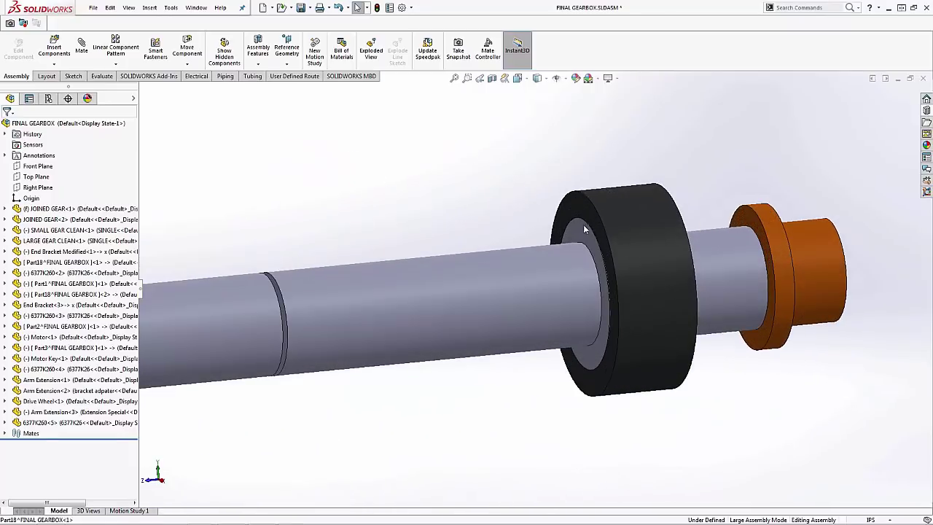
left_click(582, 230)
left_click(650, 271)
left_click(506, 183)
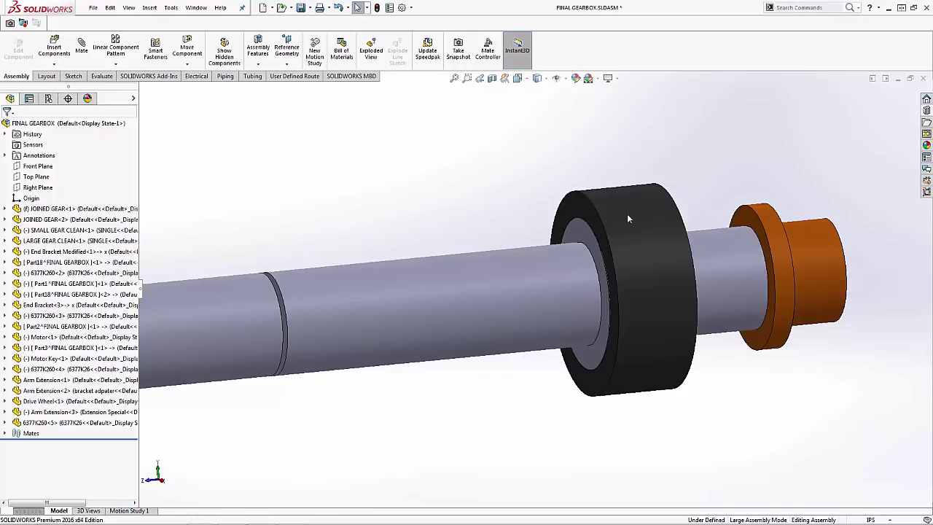
scroll(581, 223, "up", 8)
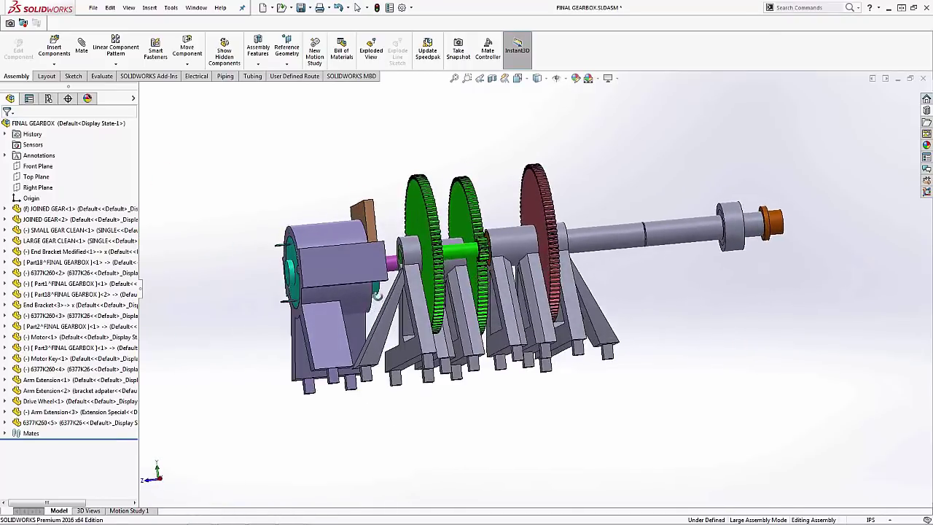
middle_click_drag(378, 362, 394, 370)
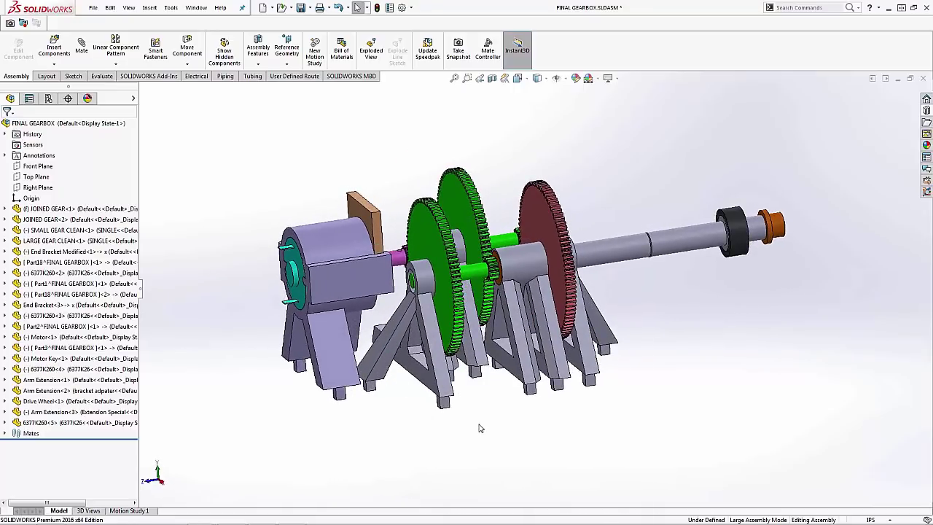
middle_click_drag(478, 444, 818, 258)
scroll(734, 250, "down", 3)
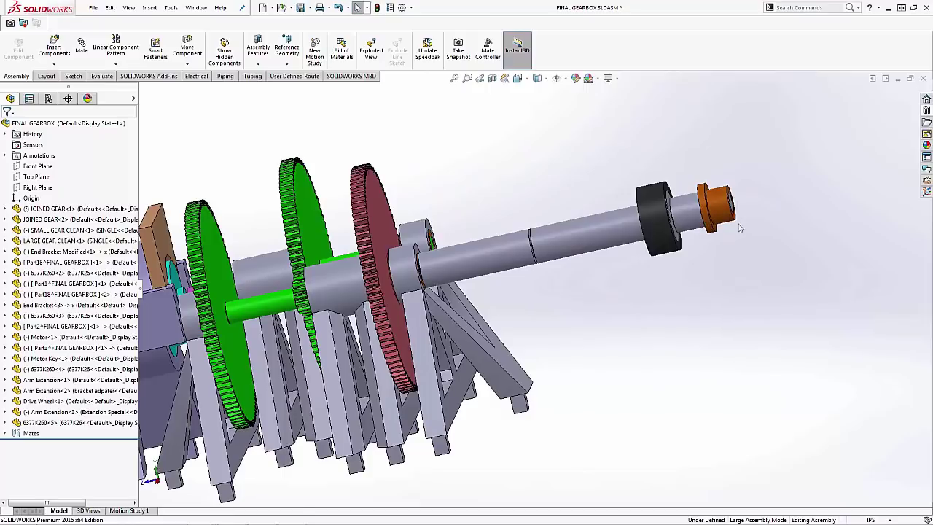
scroll(750, 229, "down", 3)
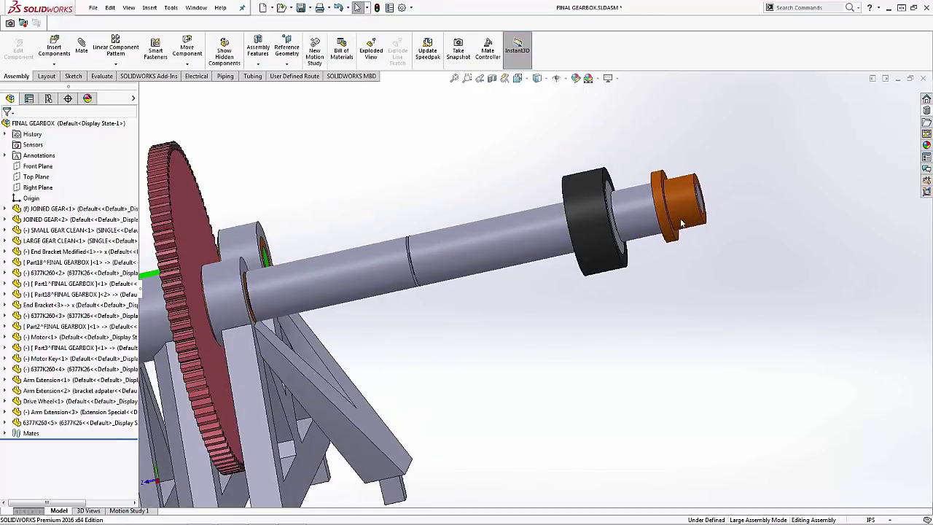
left_click(681, 224)
scroll(648, 289, "up", 5)
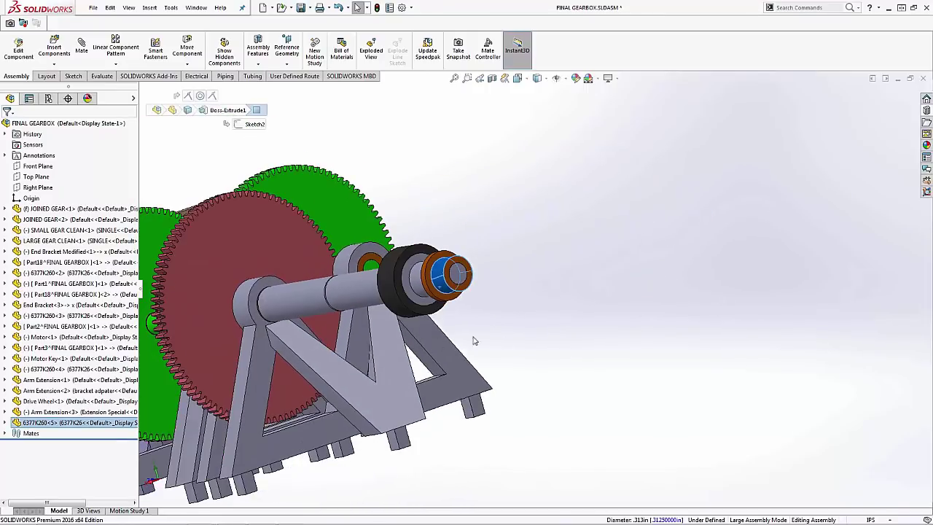
scroll(376, 327, "up", 3)
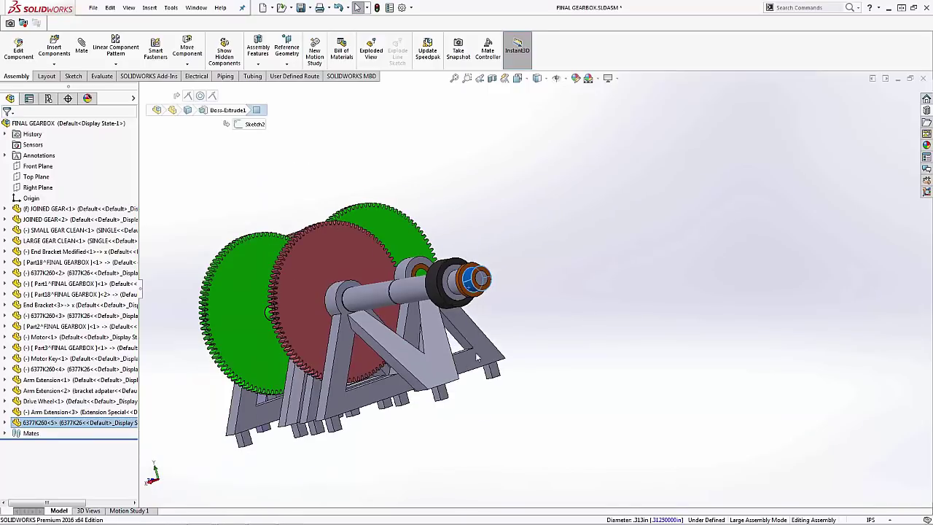
middle_click_drag(440, 323, 488, 327)
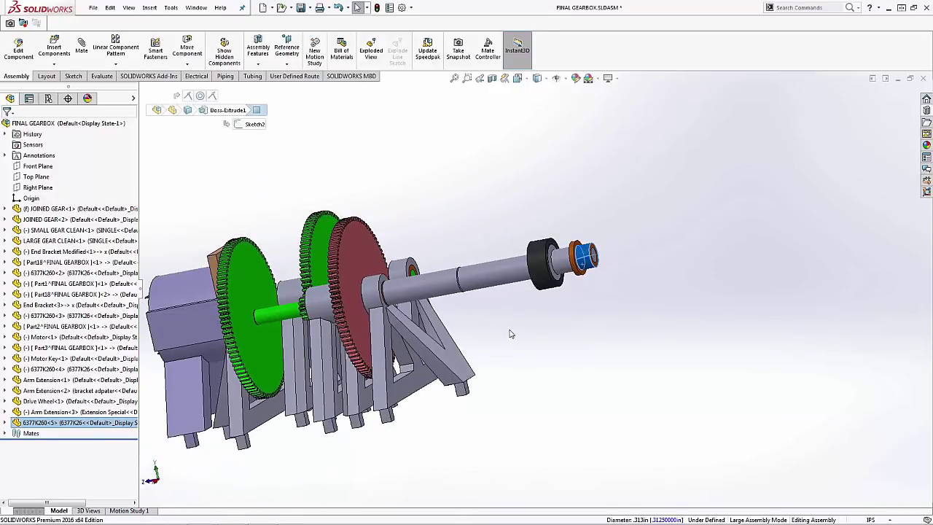
left_click(511, 334)
scroll(510, 334, "up", 3)
middle_click_drag(398, 412, 473, 313)
Step: Insert a new part from the Part-Inch template into the FINAL GEARBOX assembly
scroll(510, 297, "down", 4)
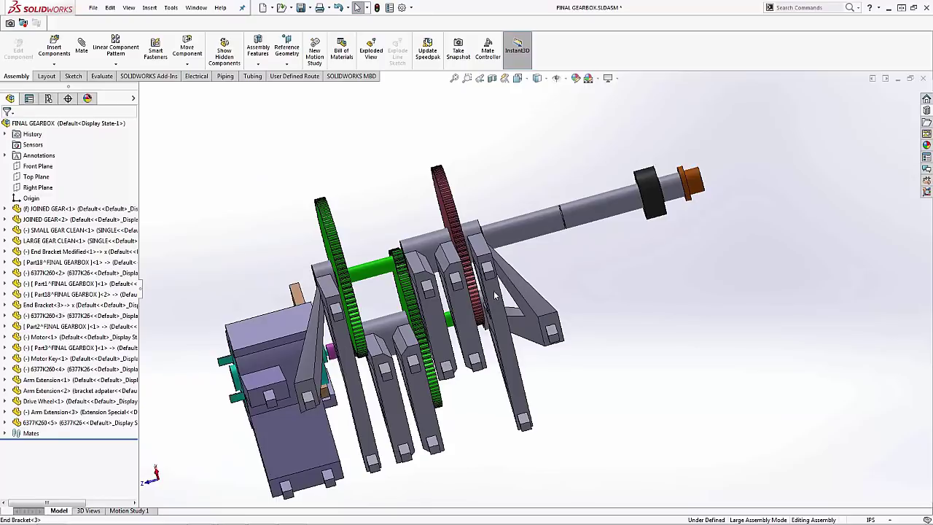
left_click(494, 295)
left_click(46, 76)
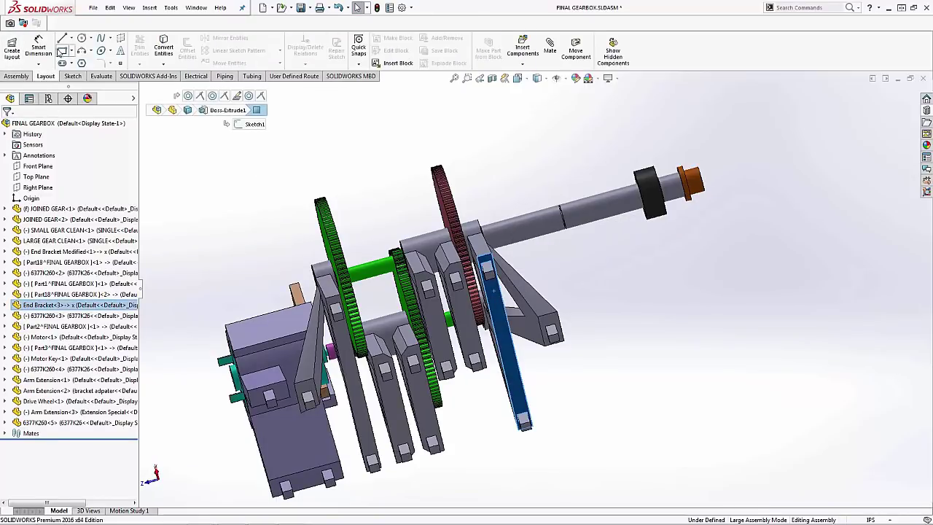
left_click(38, 47)
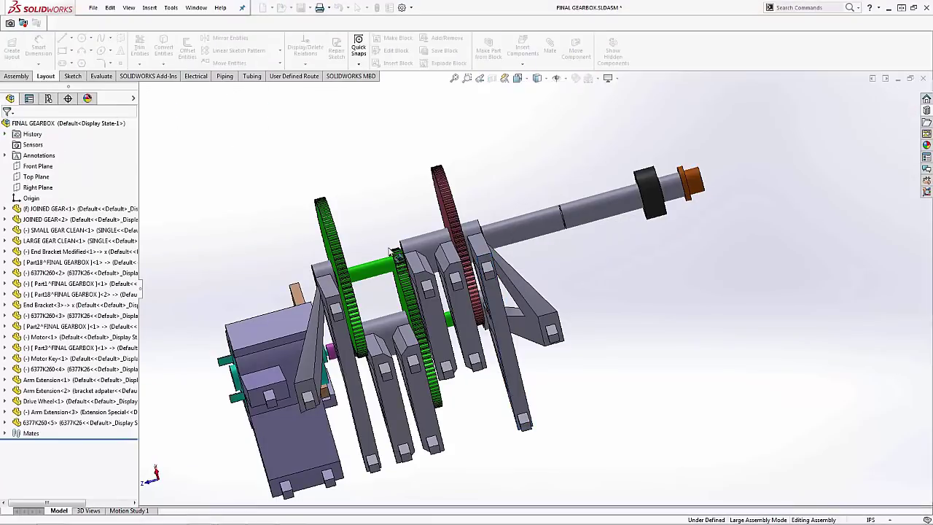
left_click(16, 76)
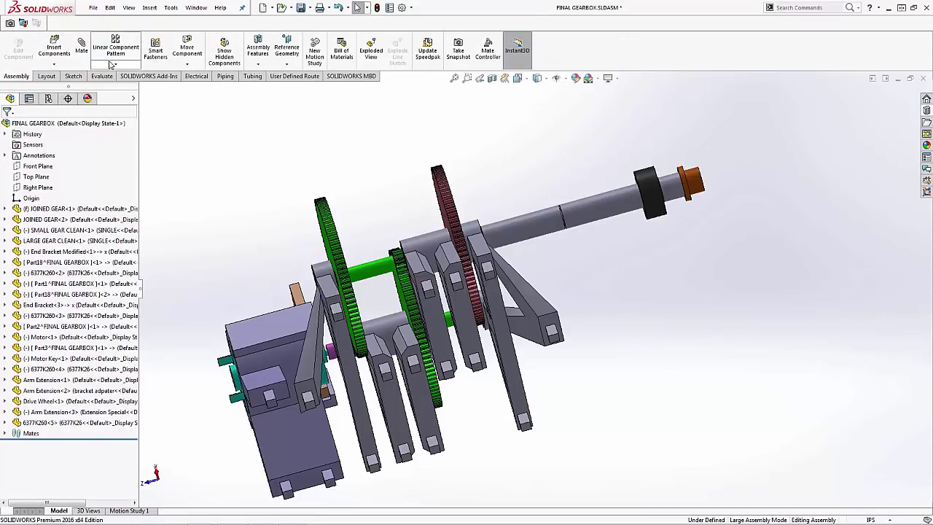
left_click(55, 66)
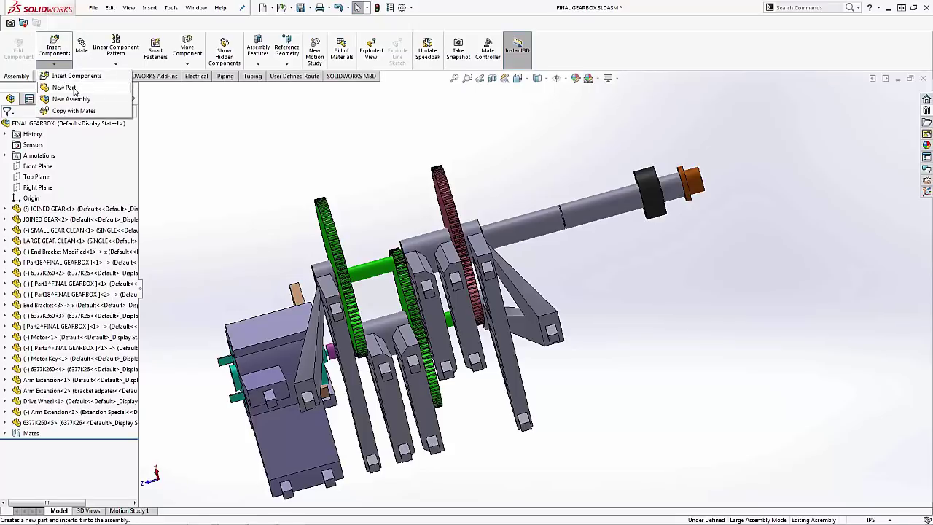
left_click(75, 90)
double_click(367, 195)
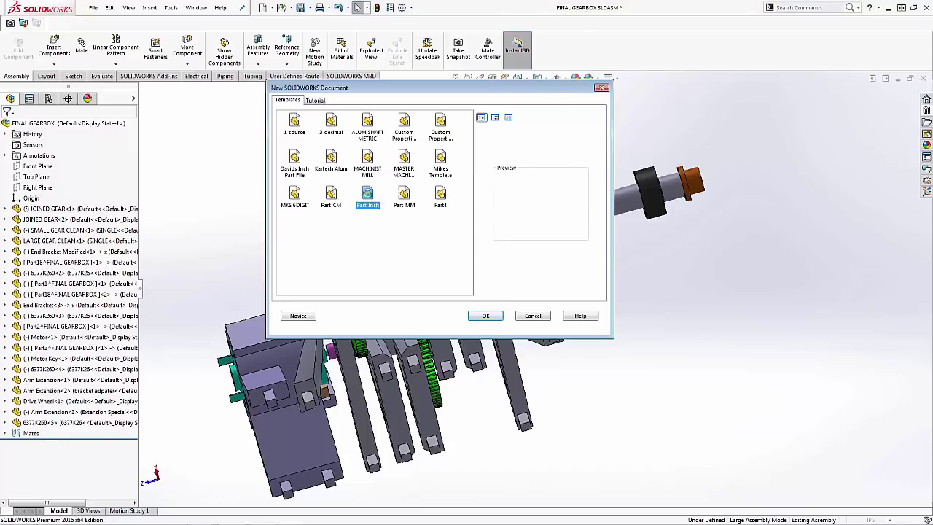
left_click(29, 98)
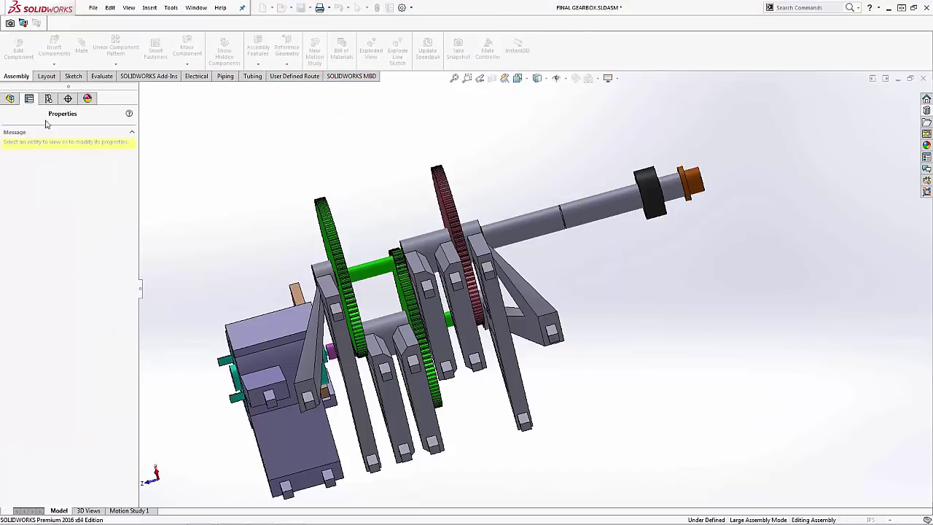
Step: Place the new part on a gearbox face and sketch a rectangle enclosing the gearbox
left_click(433, 309)
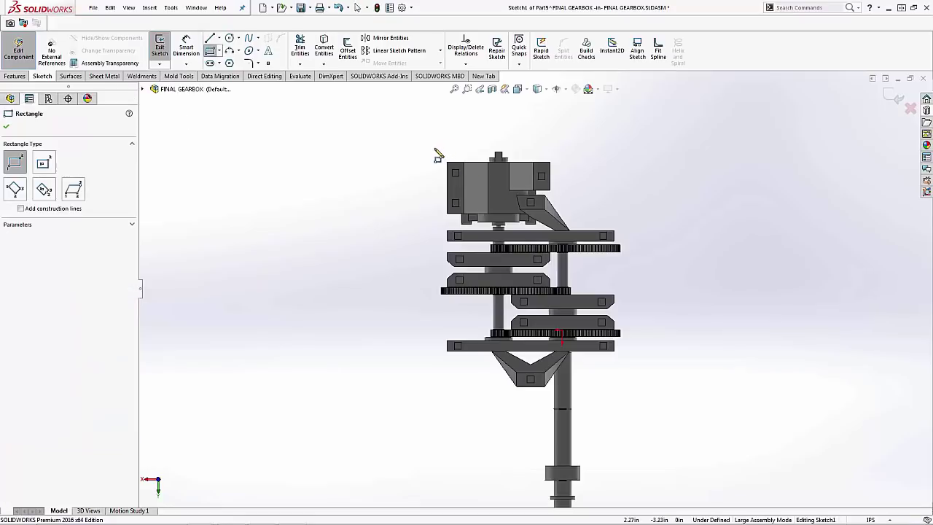
mouse_move(434, 149)
left_mouse_down()
mouse_move(624, 323)
mouse_move(625, 371)
left_mouse_up()
scroll(586, 205, "down", 3)
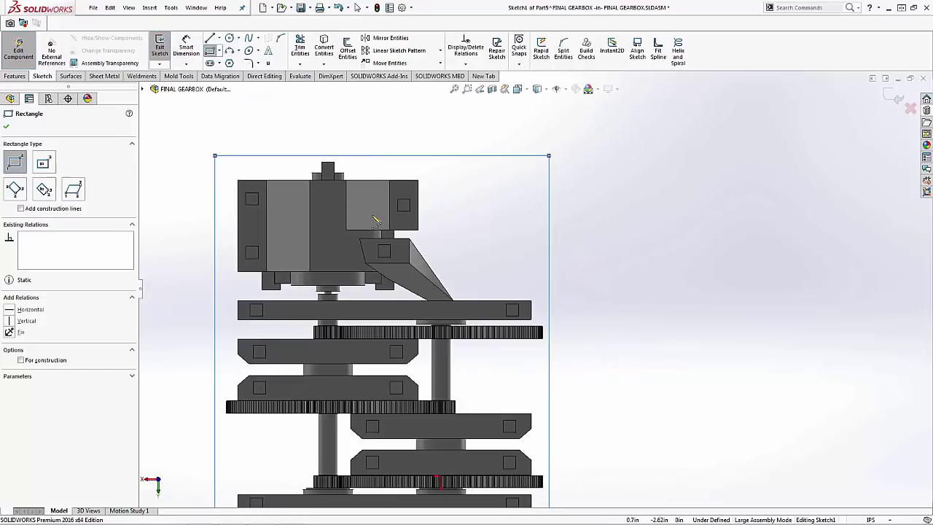
key("Escape")
scroll(375, 203, "down", 5)
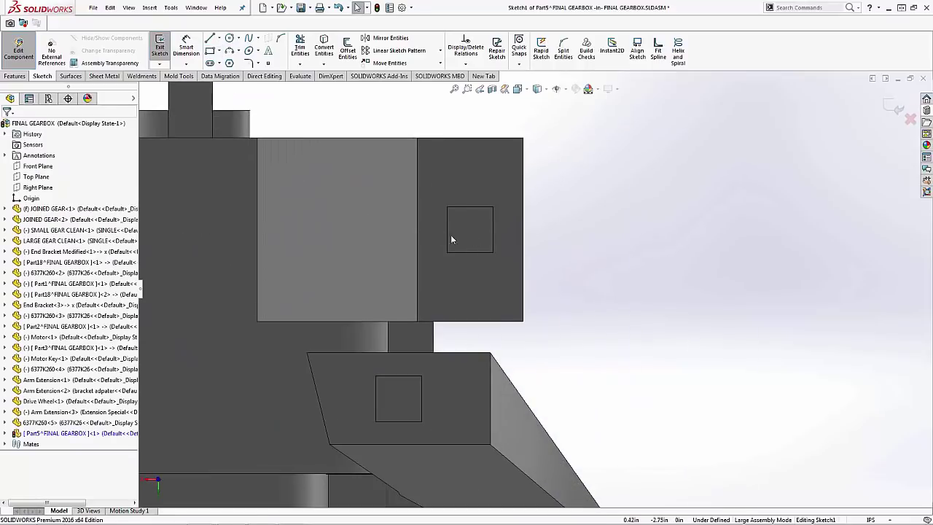
scroll(477, 233, "up", 4)
scroll(500, 261, "down", 3)
Step: Convert the three square faces on the motor into sketch squares
left_click(501, 269)
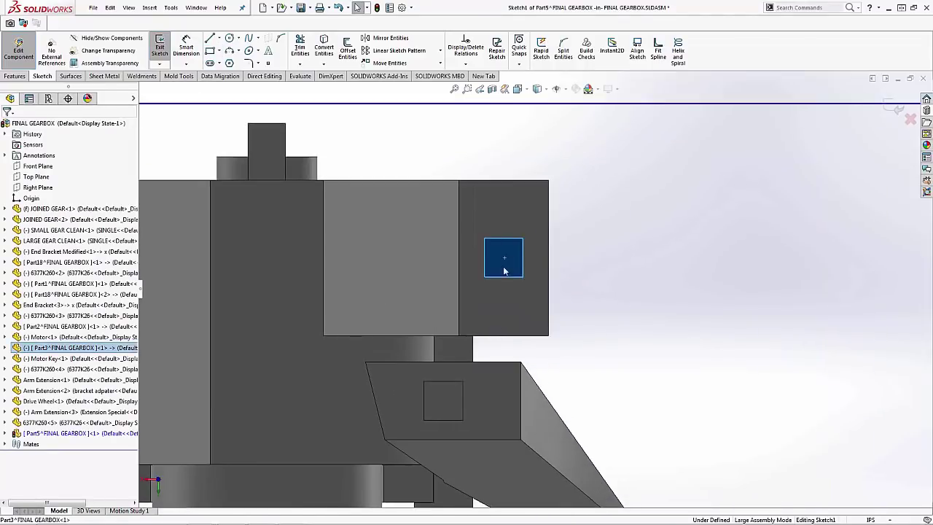
scroll(415, 372, "up", 5)
scroll(344, 323, "down", 3)
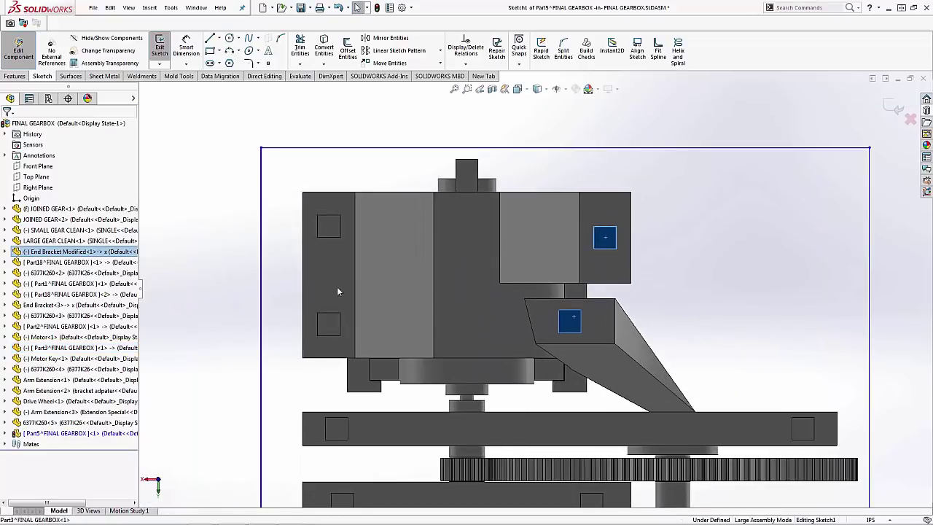
left_click(326, 225, "ctrl")
left_click(329, 323, "ctrl")
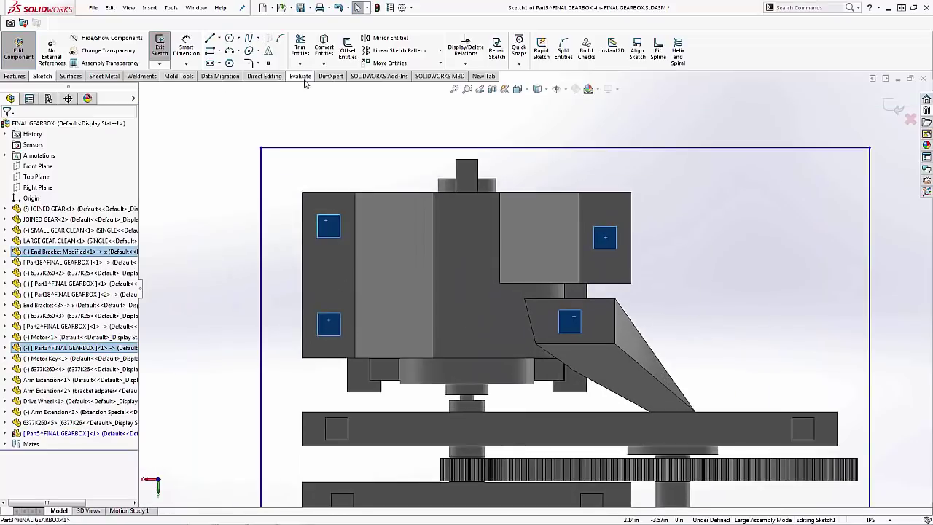
left_click(325, 51)
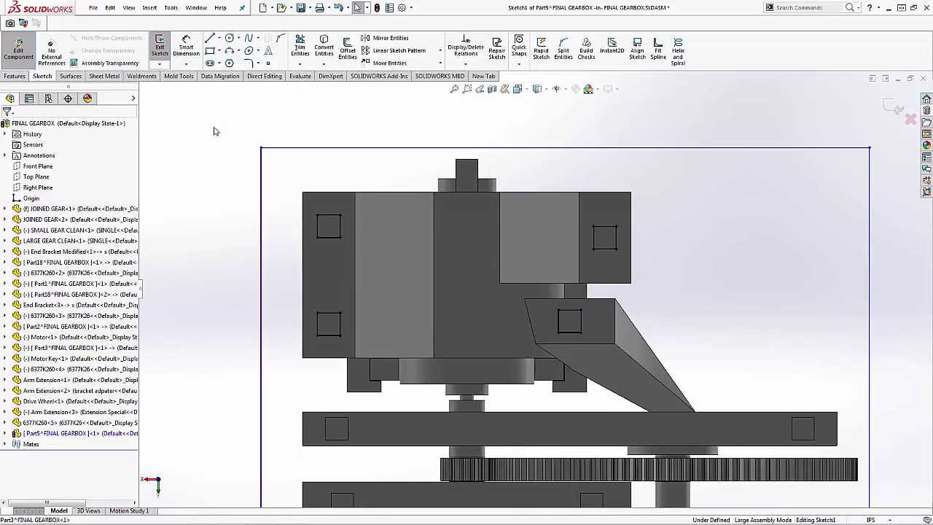
Step: Convert the square pads on the upper and middle plates into sketch geometry
scroll(331, 251, "down", 5)
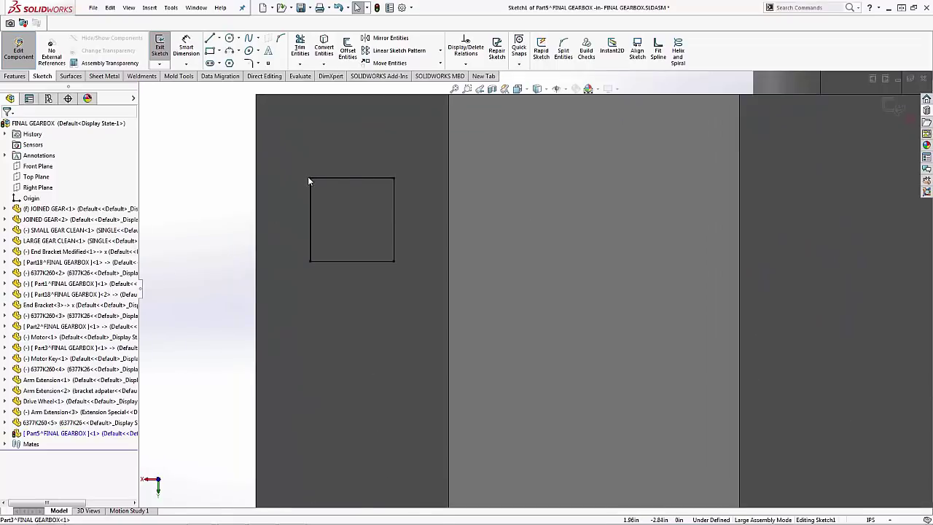
scroll(327, 217, "up", 5)
scroll(621, 373, "down", 5)
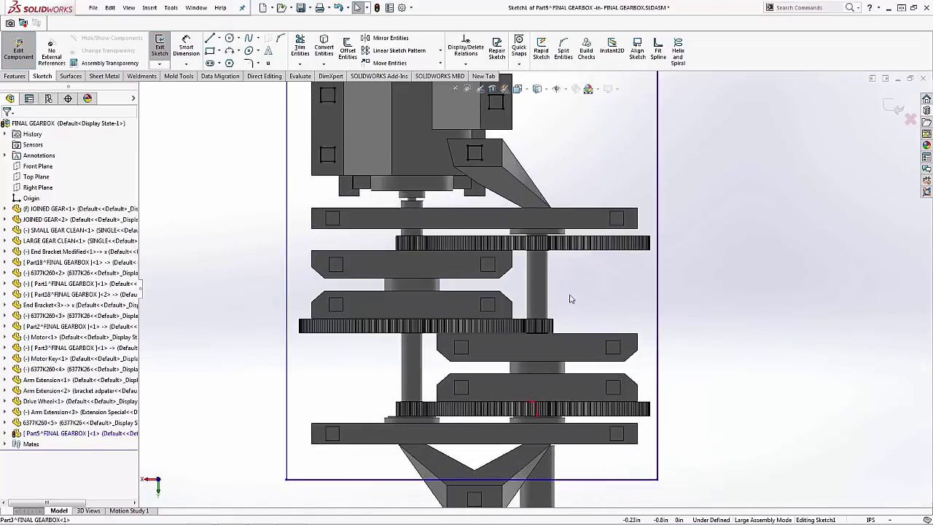
left_click(620, 185)
scroll(619, 185, "up", 5)
scroll(213, 263, "down", 6)
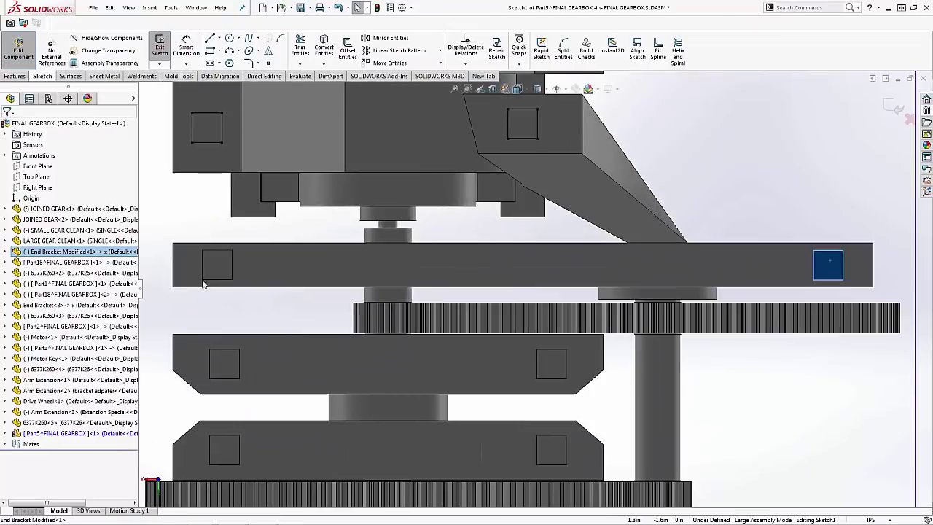
left_click(217, 265, "ctrl")
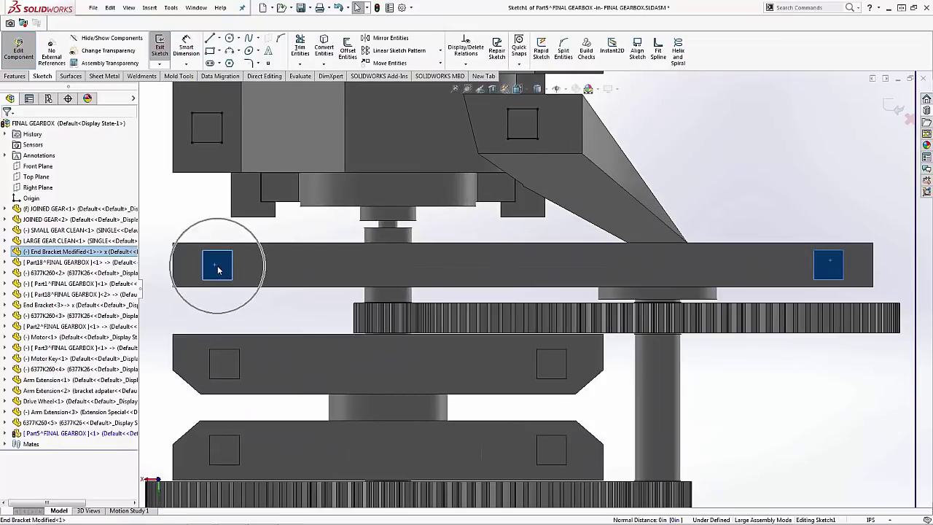
left_click(223, 364, "ctrl")
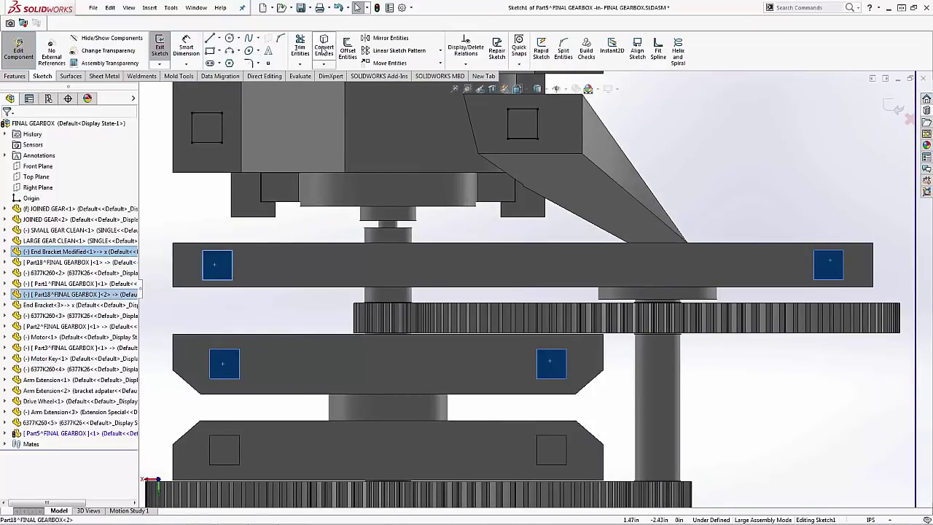
left_click(323, 48)
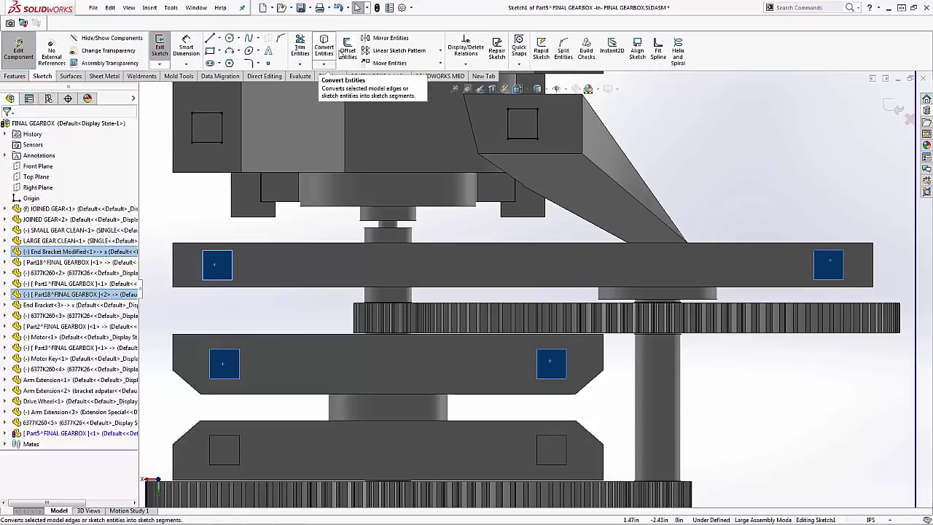
Step: Try Offset Entities with nothing selected, dismiss the selection warnings, and back out
left_click(347, 49)
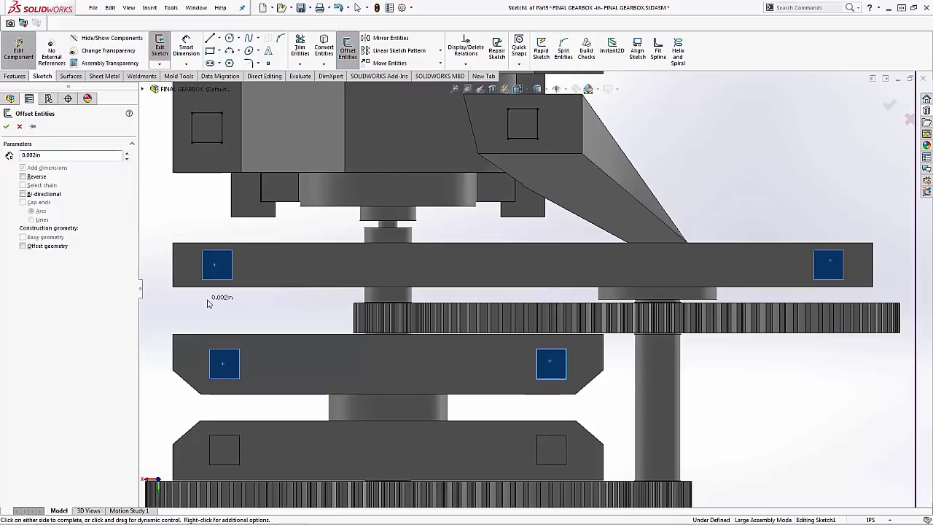
left_click(210, 303)
left_click(525, 297)
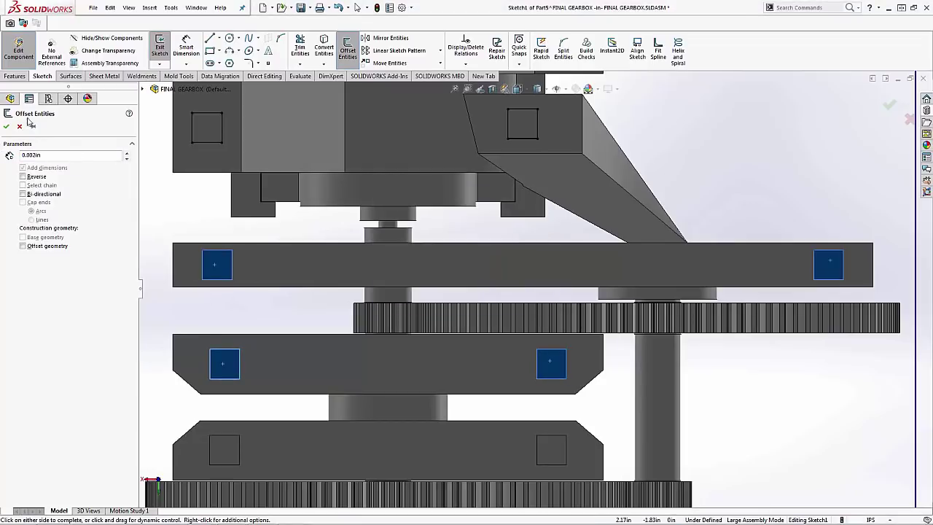
left_click(7, 127)
left_click(525, 298)
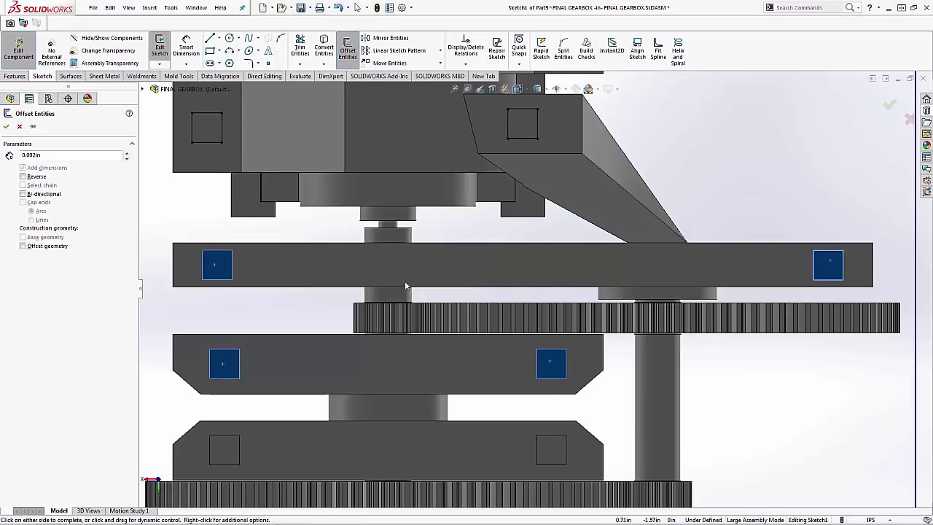
left_click(235, 261)
left_click(232, 264)
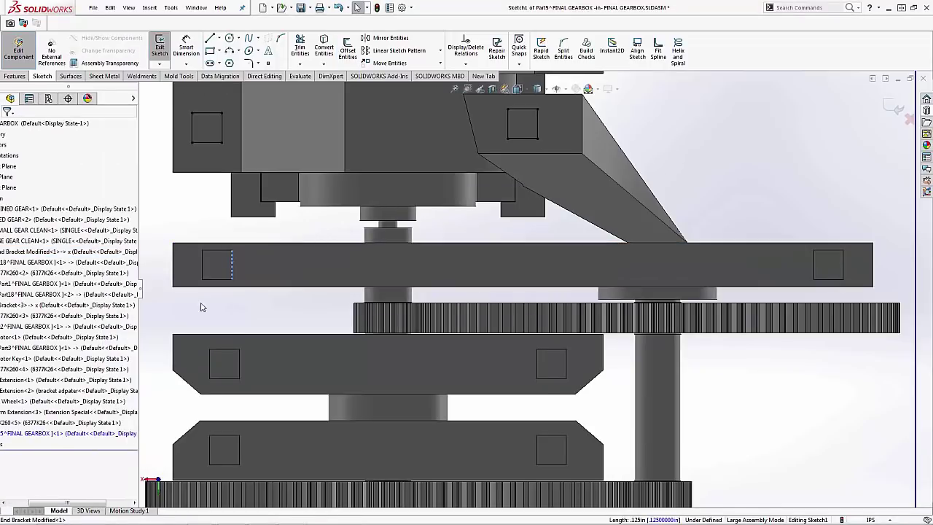
Step: Select the edges of the left square on the upper plate
scroll(312, 266, "down", 5)
left_click(321, 261)
left_click(298, 256)
left_click(362, 233)
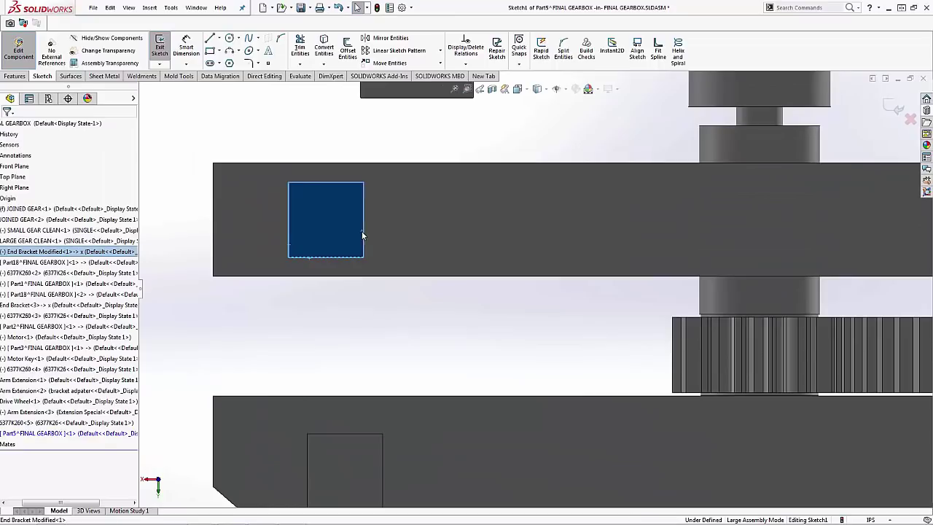
left_click(336, 185)
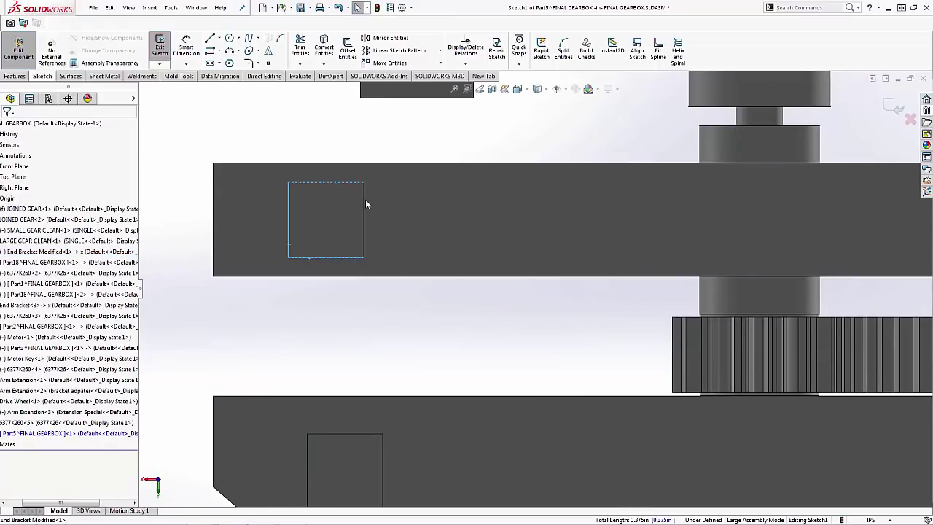
left_click(365, 198)
left_click(369, 206)
left_click(364, 212)
Step: Offset the selected square outline by 0.002in
left_click(347, 50)
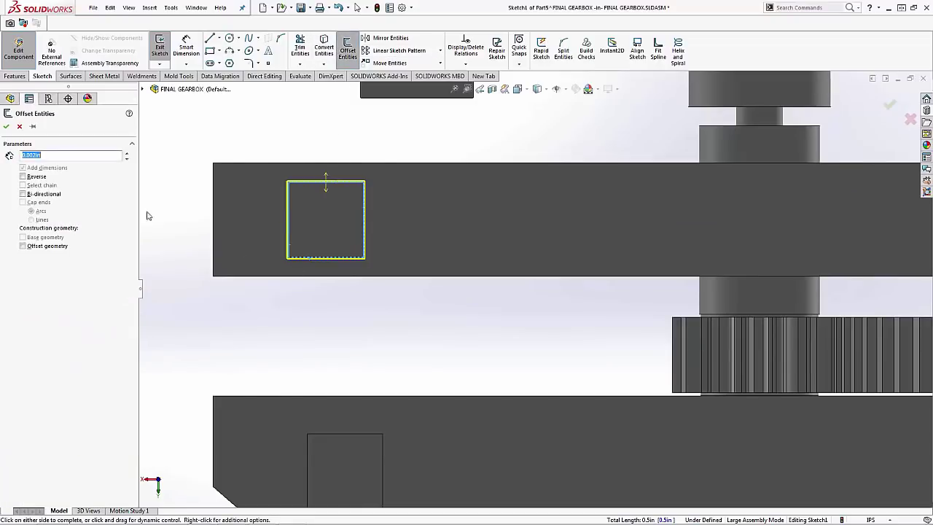
scroll(284, 204, "down", 5)
left_click(7, 127)
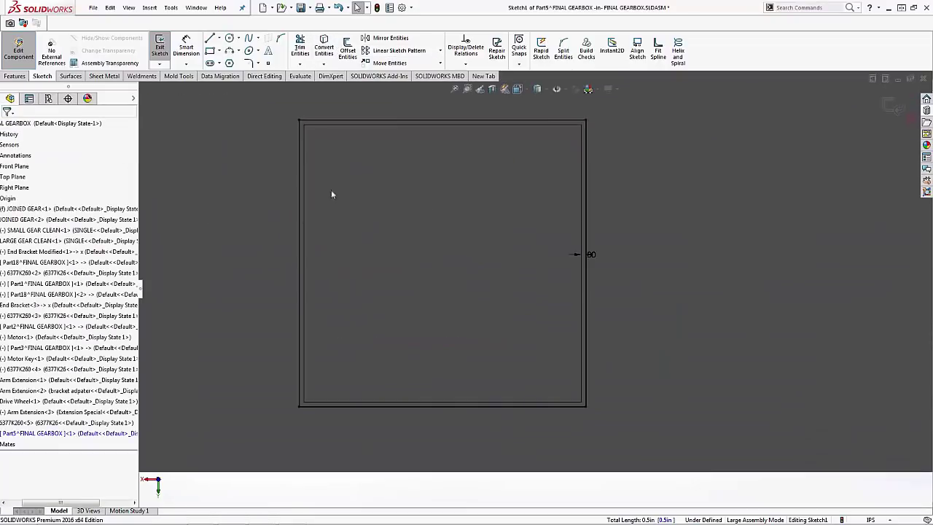
scroll(449, 233, "up", 10)
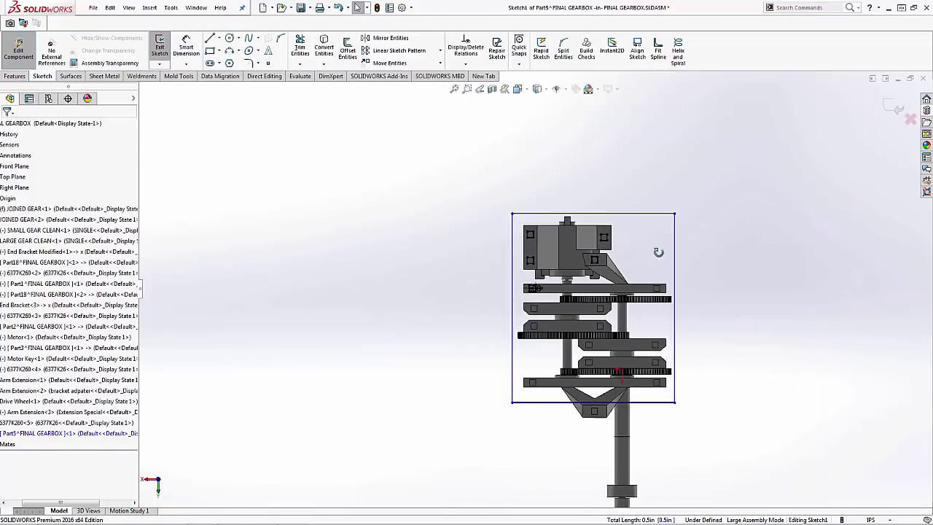
Step: Extrude the sketch 0.30in into a solid base plate under the gearbox
mouse_move(658, 262)
middle_mouse_down()
mouse_move(743, 441)
mouse_move(732, 434)
middle_mouse_up()
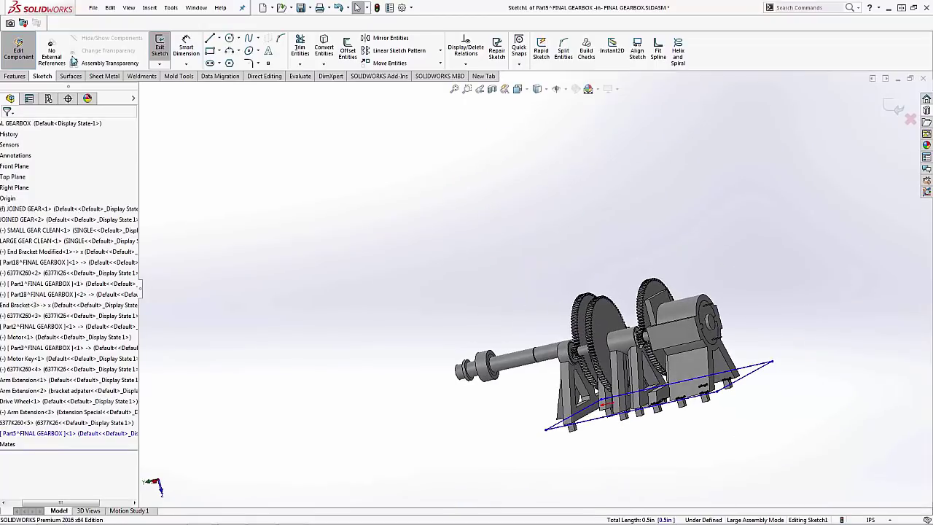
left_click(15, 76)
left_click(164, 48)
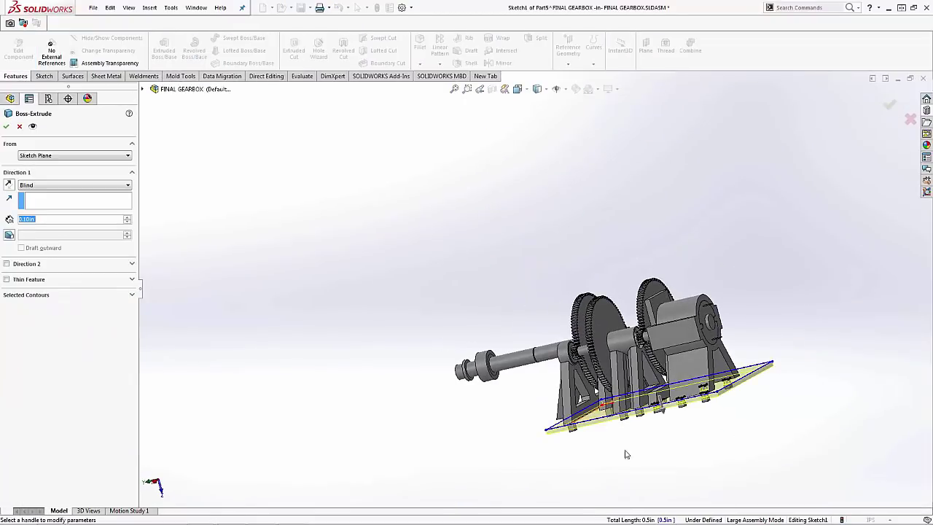
left_click(127, 218)
left_click(128, 217)
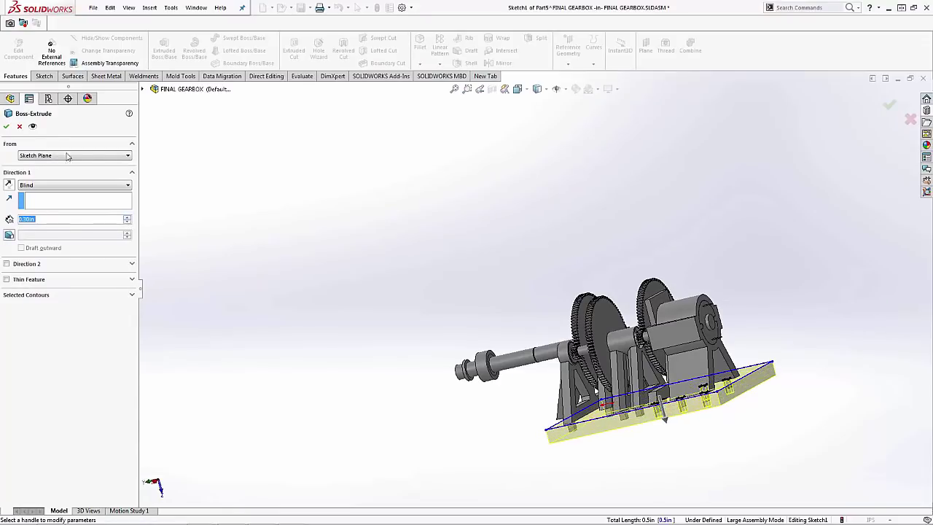
left_click(8, 128)
Step: Inspect the new plate from several angles, then return to editing the FINAL GEARBOX assembly
scroll(675, 413, "down", 10)
middle_click_drag(617, 299, 659, 211)
scroll(659, 211, "down", 8)
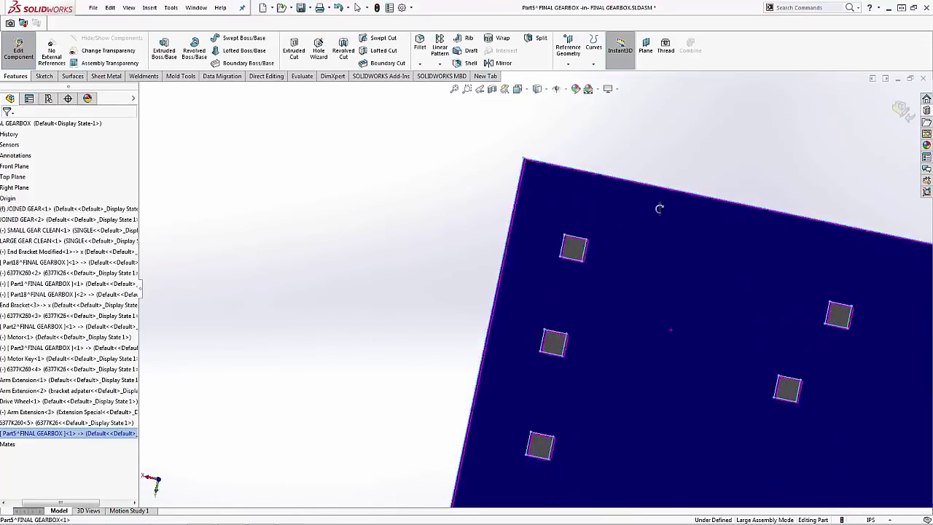
scroll(480, 265, "down", 3)
middle_click_drag(480, 265, 476, 261)
scroll(475, 260, "up", 8)
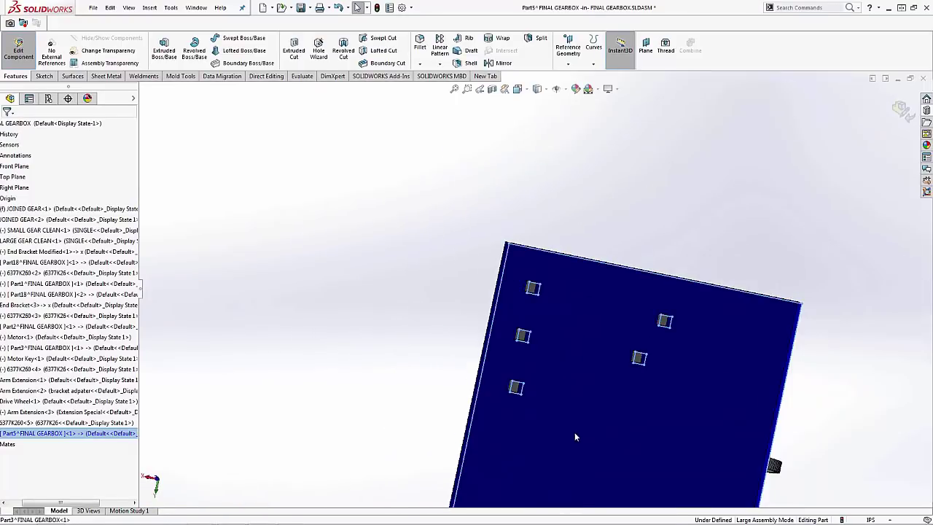
scroll(529, 327, "down", 4)
scroll(510, 328, "down", 3)
middle_click_drag(458, 323, 459, 348)
scroll(459, 348, "up", 6)
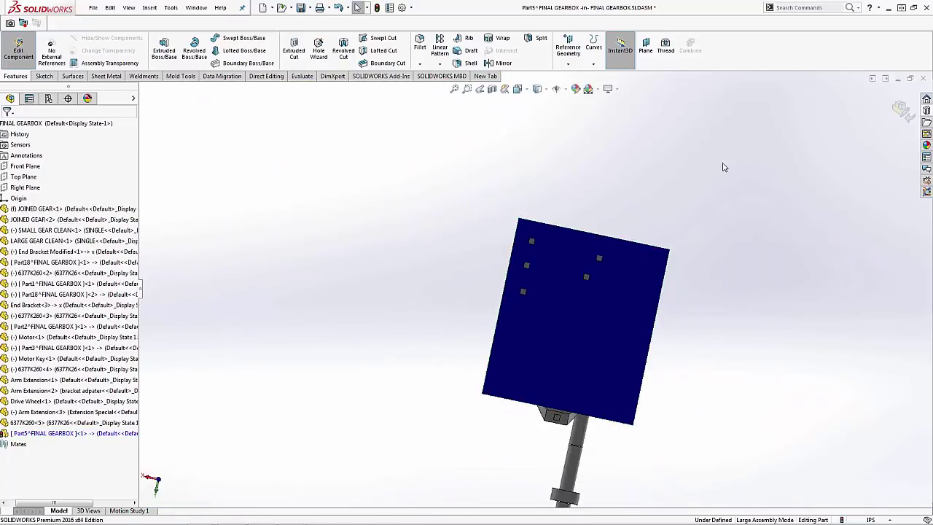
middle_click_drag(727, 179, 792, 376)
left_click(903, 111)
scroll(523, 377, "down", 6)
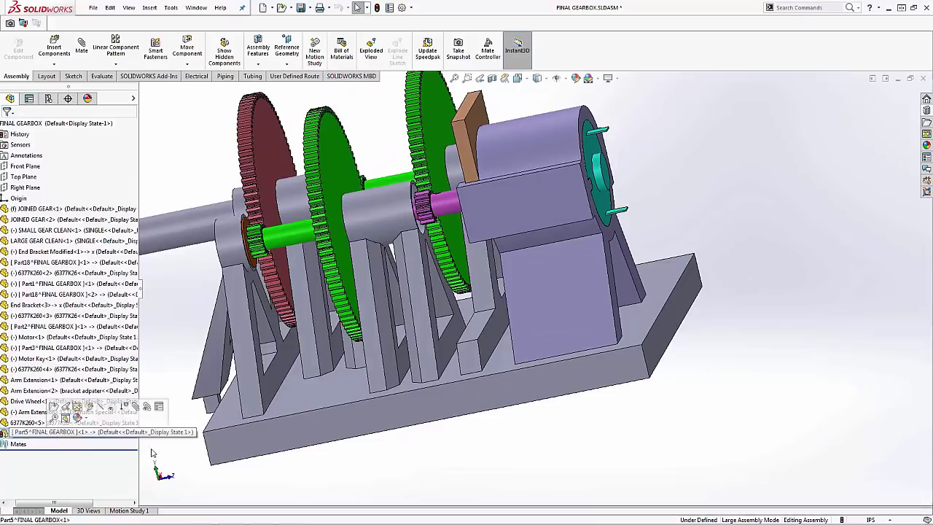
Step: Switch from the base plate part to the Assem1 assembly window
left_click(48, 434)
left_click(543, 451)
key("z")
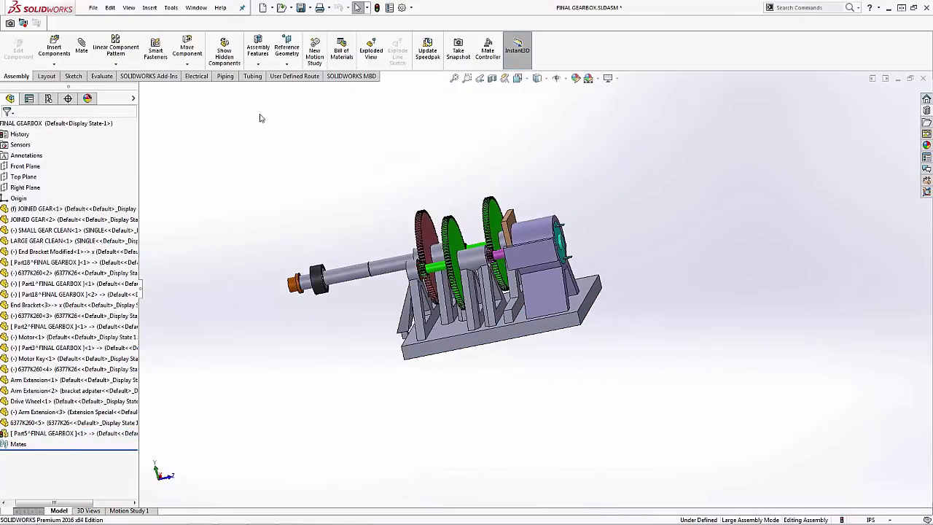
left_click(196, 8)
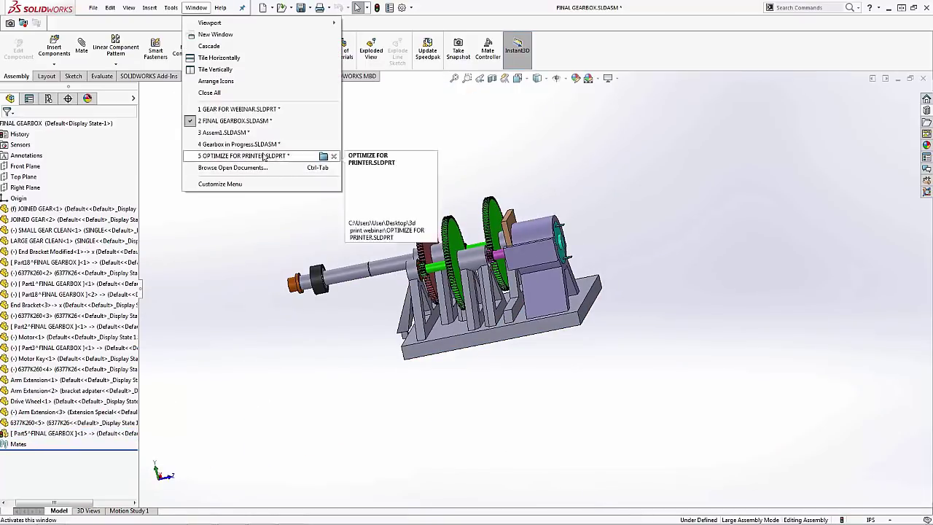
left_click(233, 132)
Step: Orbit and zoom around the gearbox, picking out its base plate
scroll(544, 281, "up", 5)
middle_click_drag(544, 281, 634, 283)
scroll(658, 349, "down", 8)
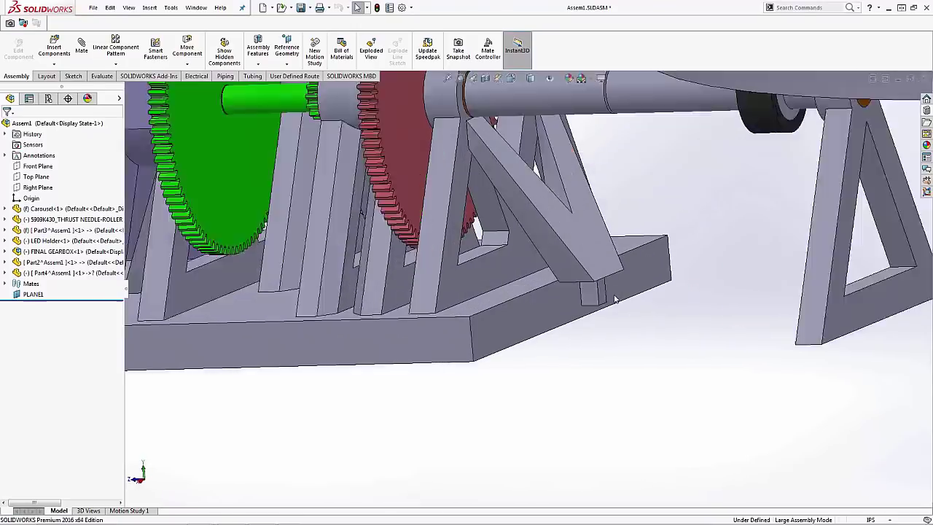
scroll(614, 299, "down", 3)
left_click(548, 354)
scroll(331, 310, "up", 5)
middle_click_drag(330, 310, 336, 272)
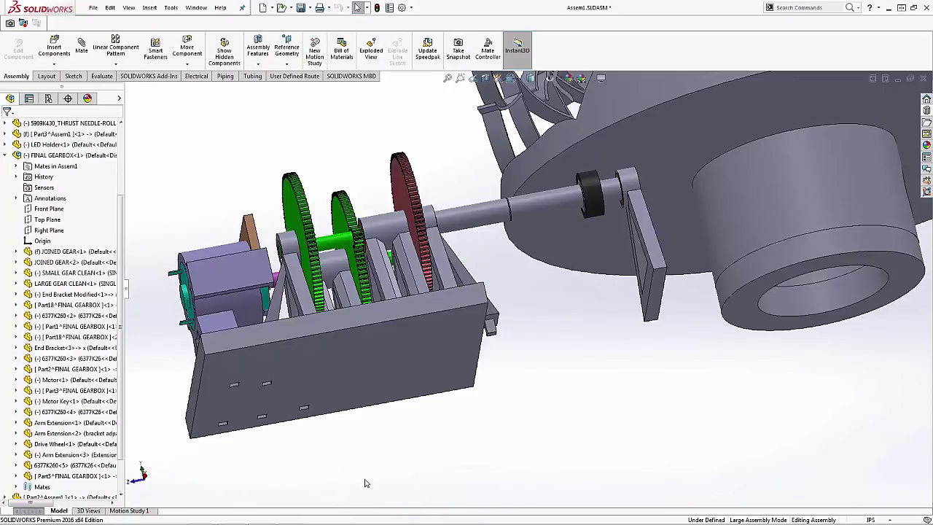
scroll(306, 408, "down", 6)
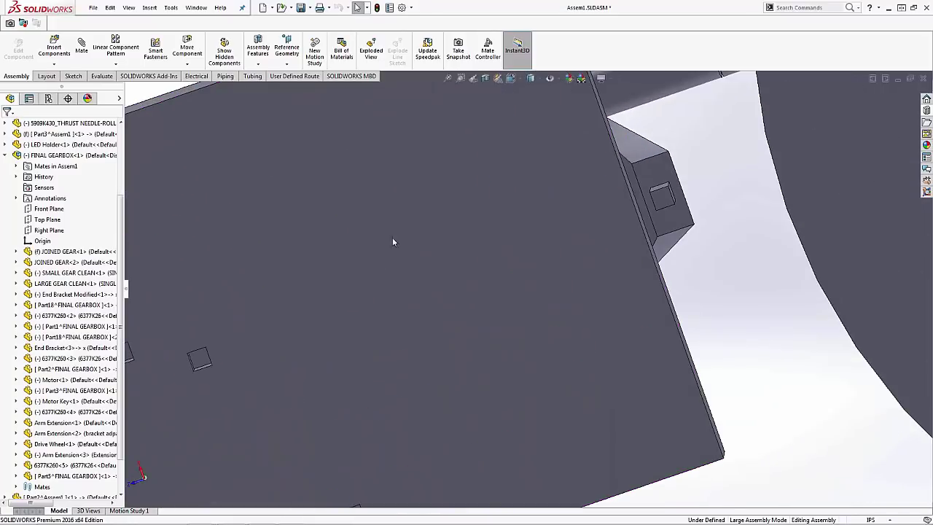
scroll(581, 307, "up", 5)
scroll(598, 292, "down", 5)
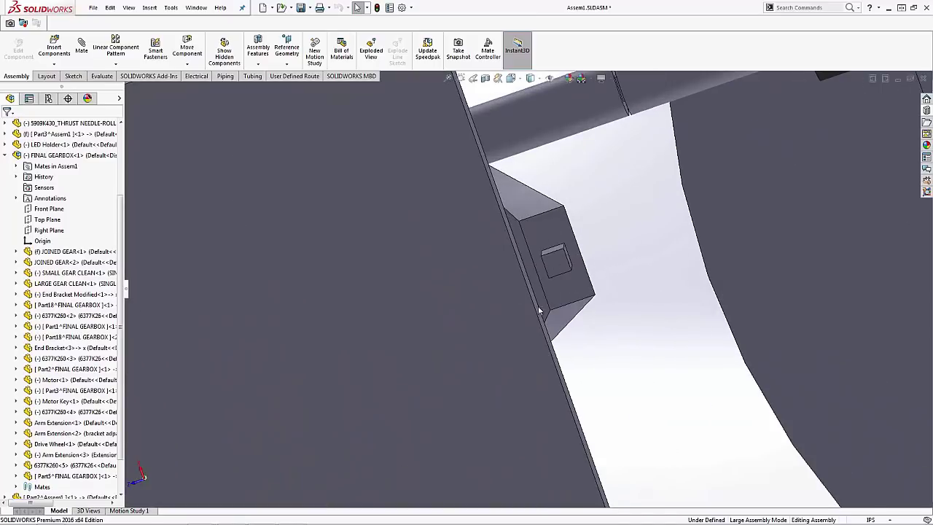
scroll(618, 271, "up", 5)
Step: Orbit to oblique and top-down views of the gears
middle_click_drag(618, 271, 652, 442)
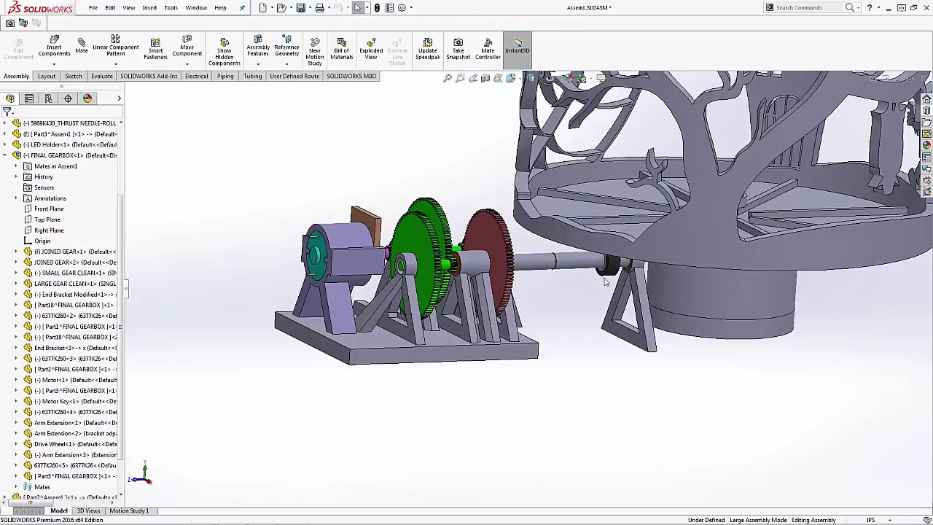
scroll(606, 278, "down", 2)
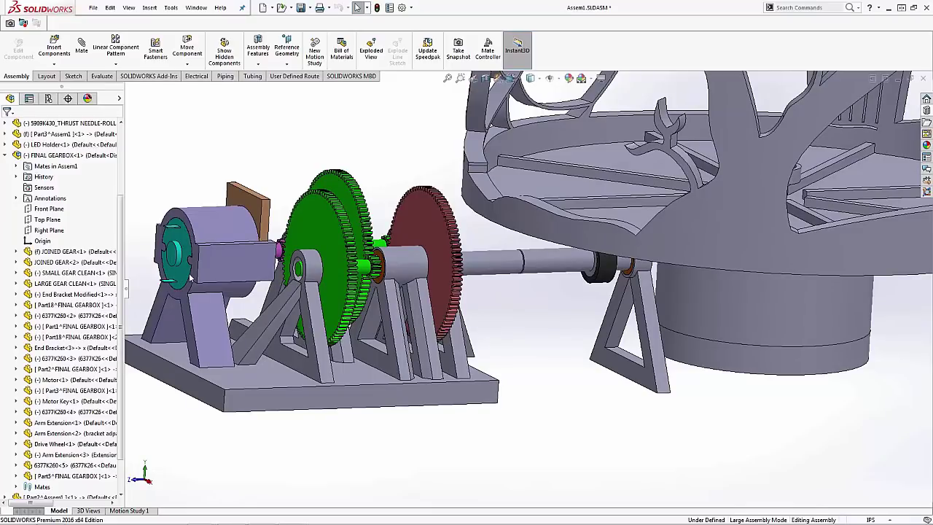
middle_click_drag(374, 225, 327, 246)
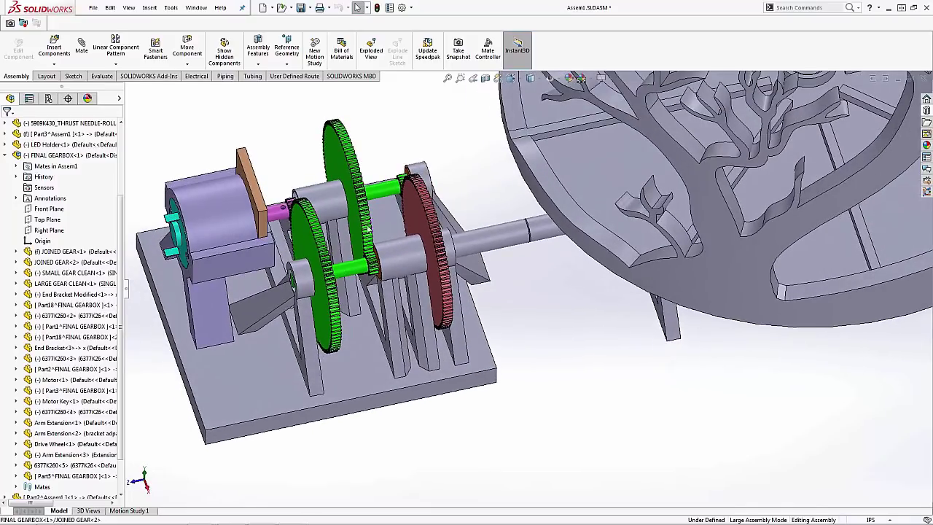
middle_click_drag(403, 208, 377, 259)
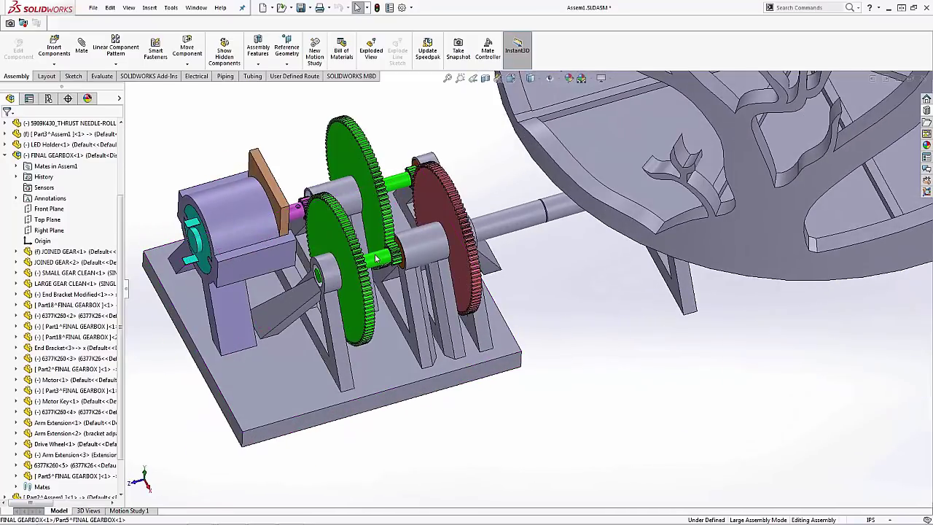
middle_click_drag(667, 335, 574, 262)
scroll(548, 305, "up", 3)
scroll(542, 191, "down", 5)
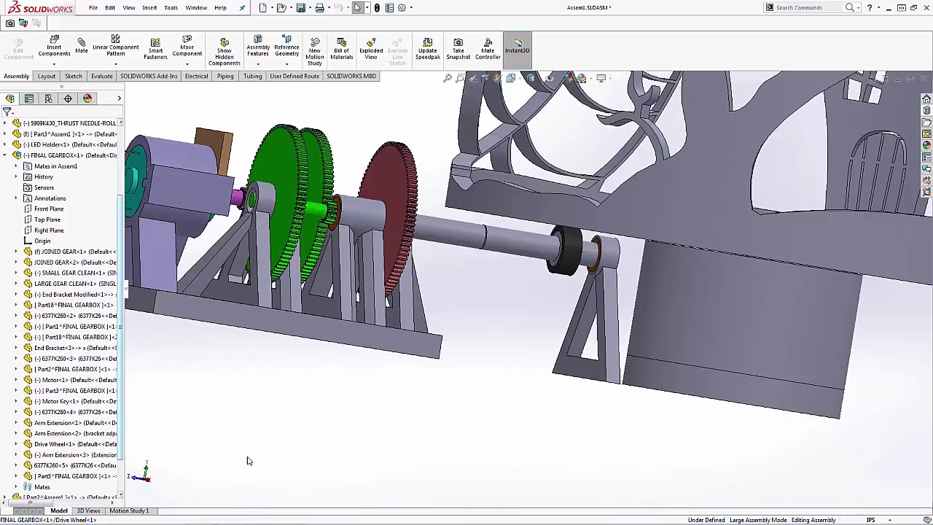
Step: Present slide 7, 'Optimizing Our Printer Settings', then list SolidWorks' open windows
left_click(231, 512)
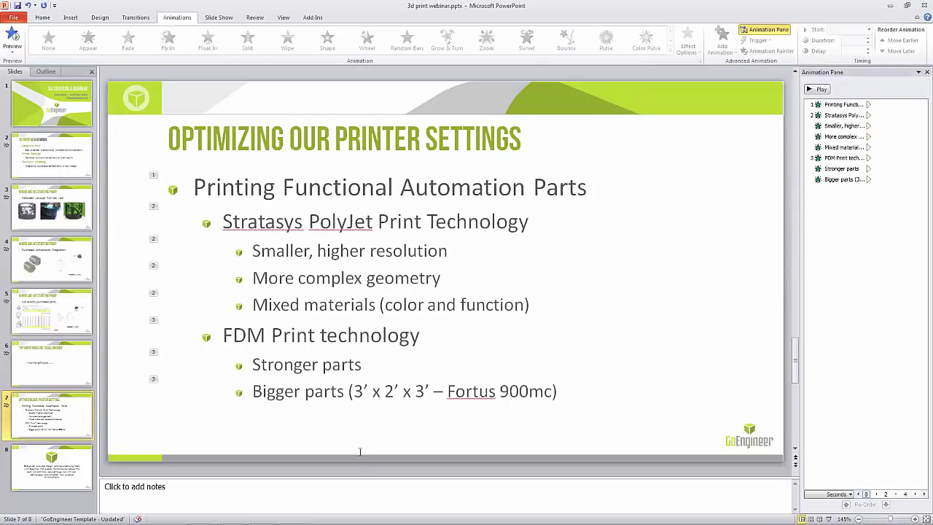
left_click(210, 516)
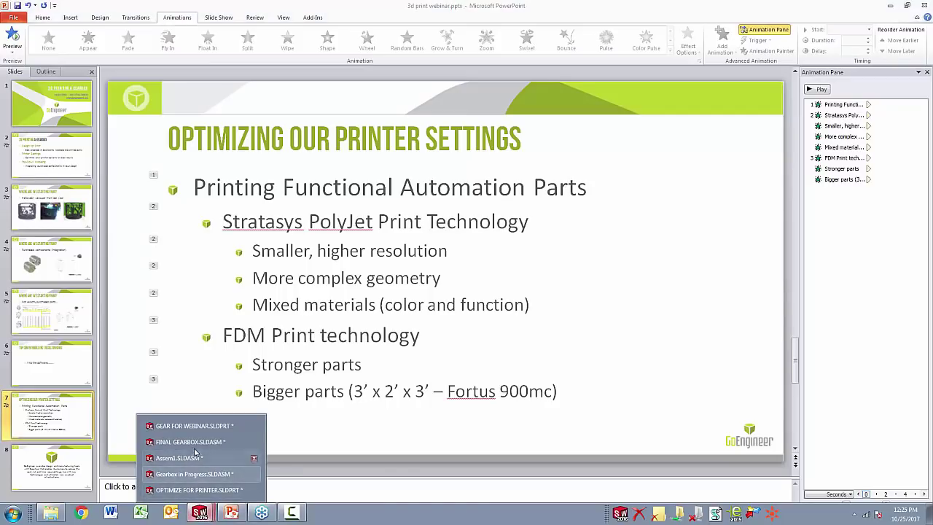
Step: Bring Assem1.SLDASM to the front and orbit and zoom around the gearbox and carousel
left_click(199, 464)
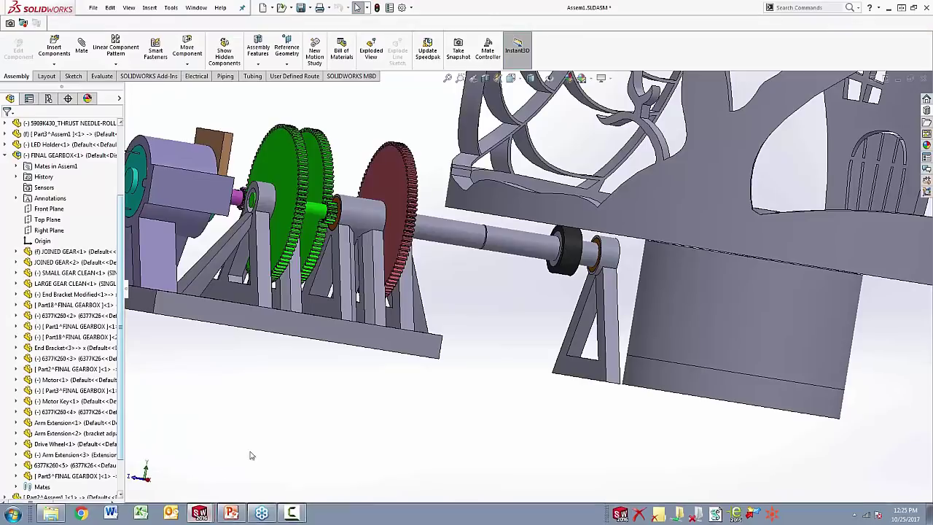
middle_click_drag(448, 438, 473, 332)
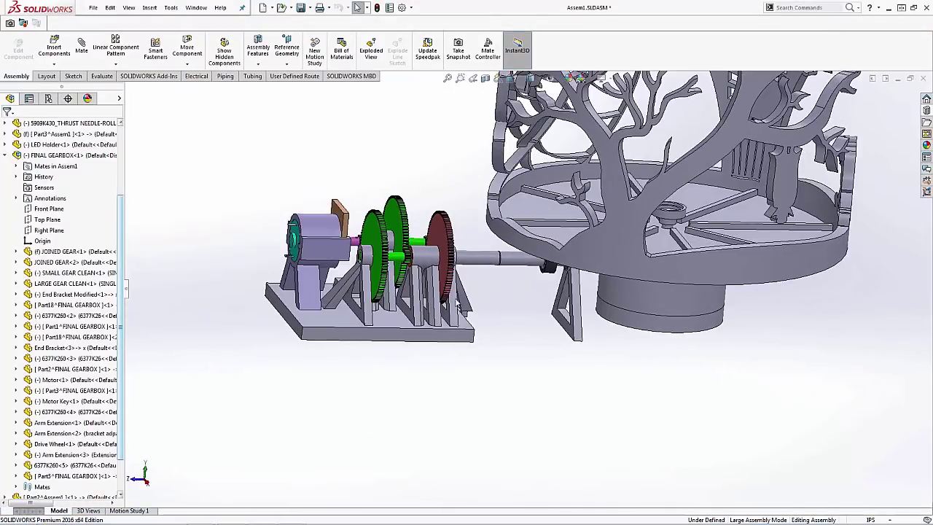
scroll(370, 281, "down", 5)
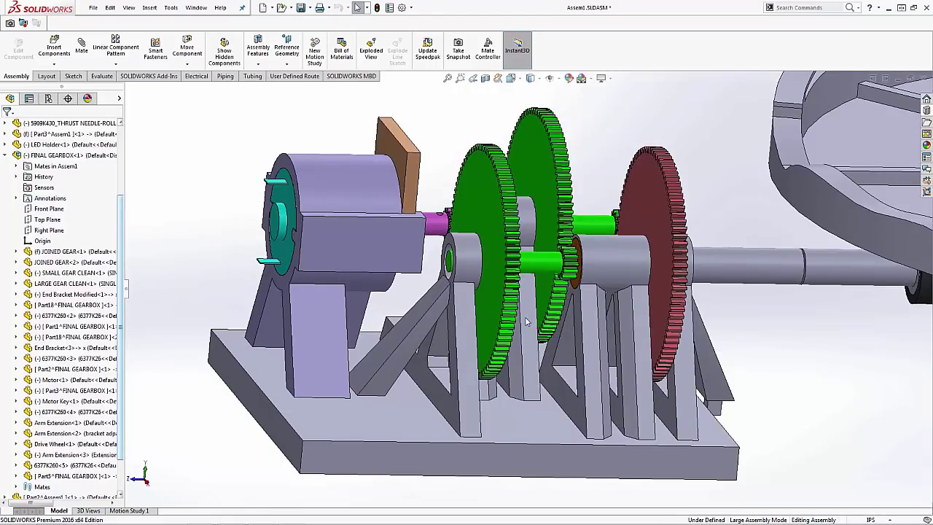
scroll(534, 320, "up", 4)
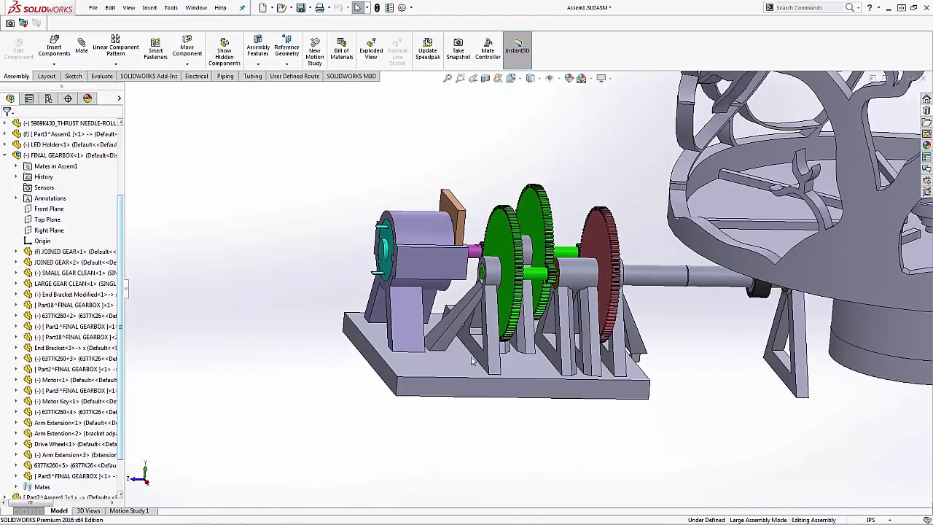
scroll(588, 348, "down", 2)
scroll(587, 348, "down", 2)
scroll(450, 335, "up", 3)
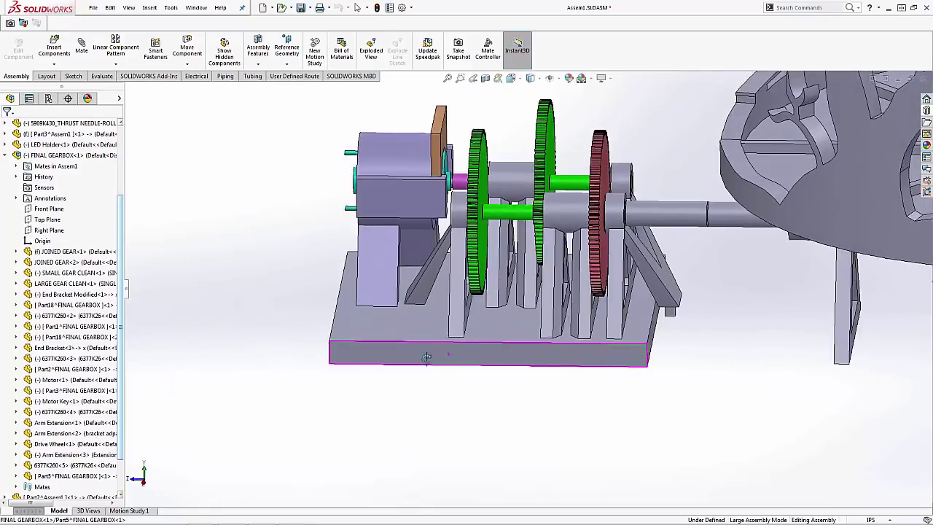
scroll(450, 331, "down", 2)
scroll(450, 331, "down", 3)
Step: Orbit beneath the base plate, then back up to a top-side gearbox view
middle_click_drag(430, 324, 373, 299)
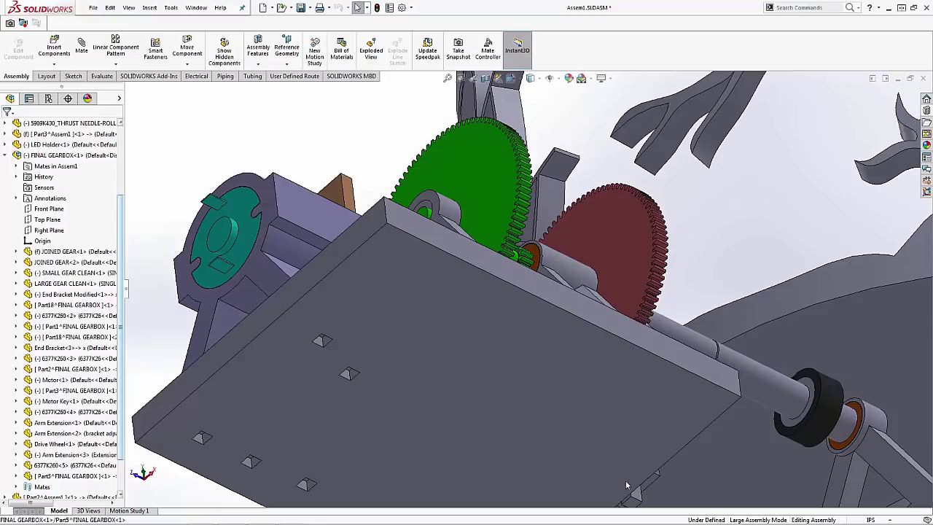
scroll(508, 371, "up", 4)
middle_click_drag(509, 371, 537, 362)
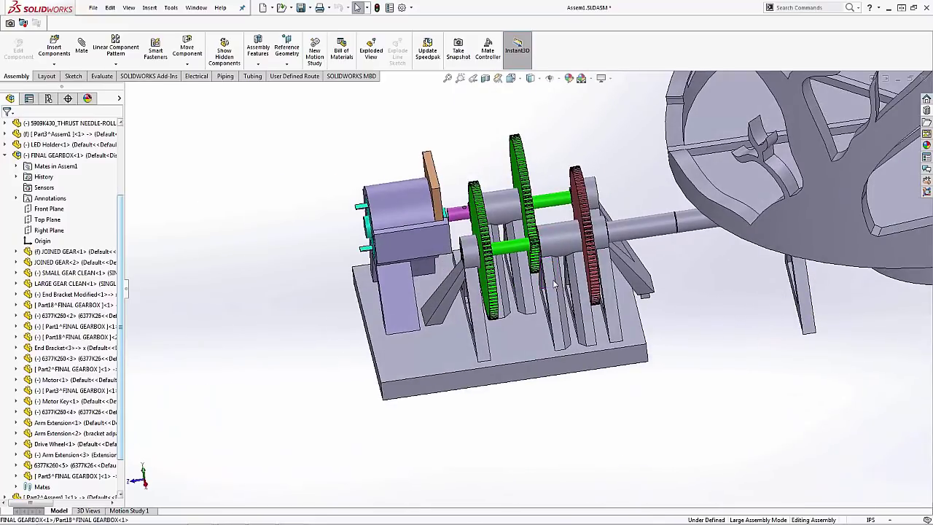
scroll(546, 292, "down", 2)
scroll(515, 260, "down", 2)
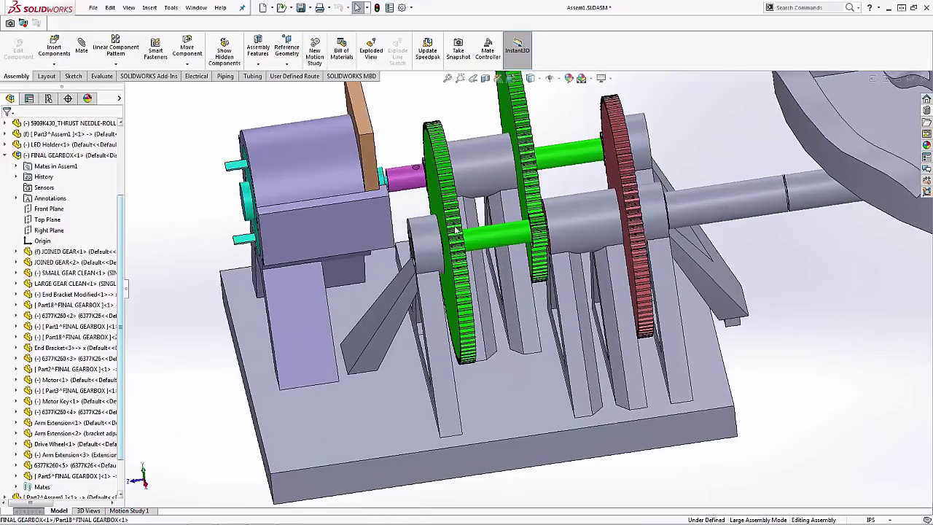
scroll(454, 240, "down", 4)
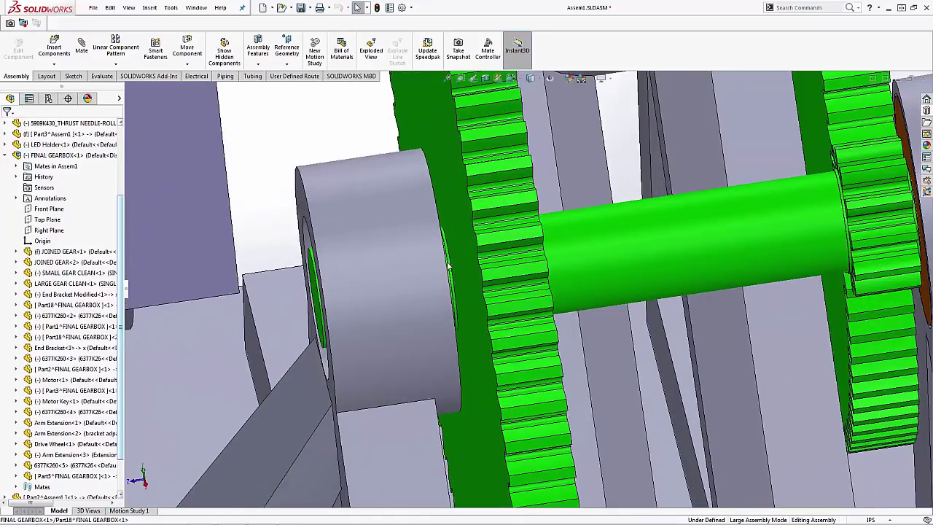
scroll(507, 311, "up", 6)
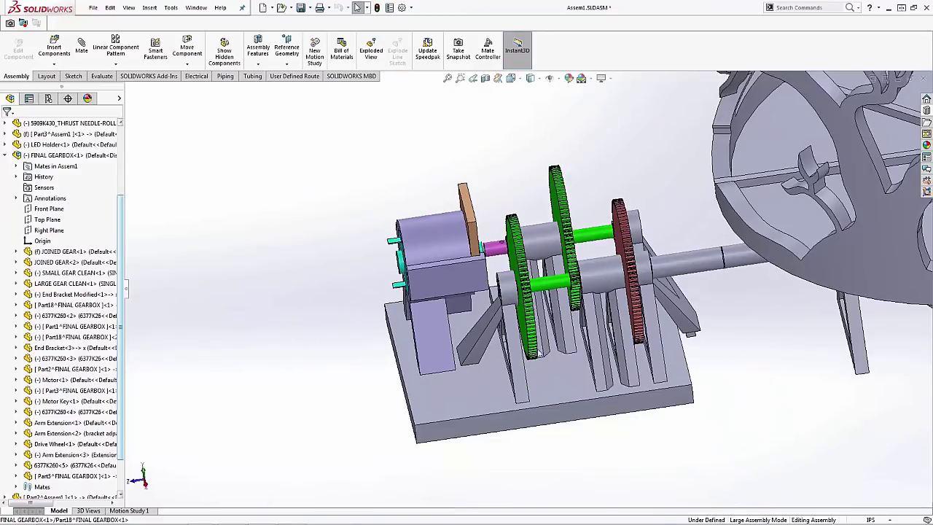
scroll(533, 379, "down", 1)
Step: Orbit to a lower side view and zoom in on the shaft and bearing
middle_click_drag(533, 383, 520, 383)
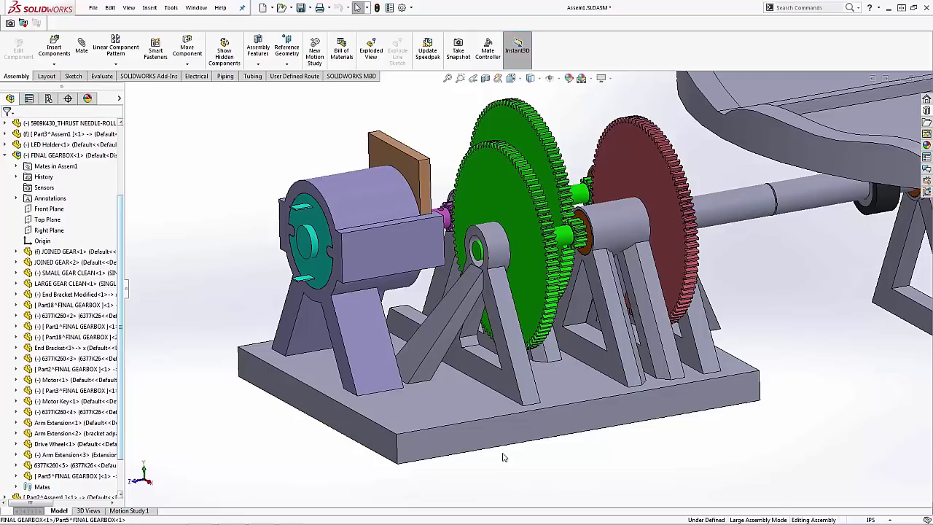
scroll(604, 393, "up", 3)
middle_click_drag(625, 383, 649, 318)
scroll(703, 267, "down", 3)
scroll(704, 268, "down", 10)
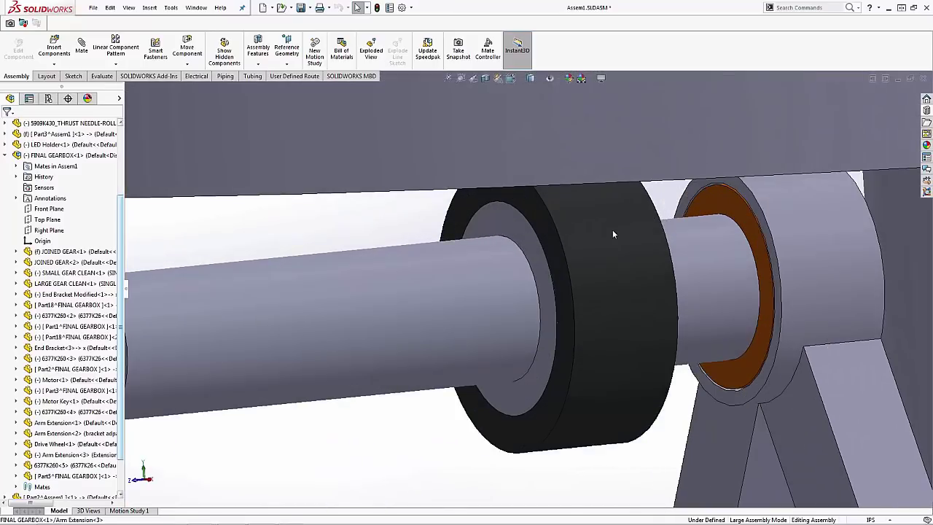
scroll(596, 252, "up", 10)
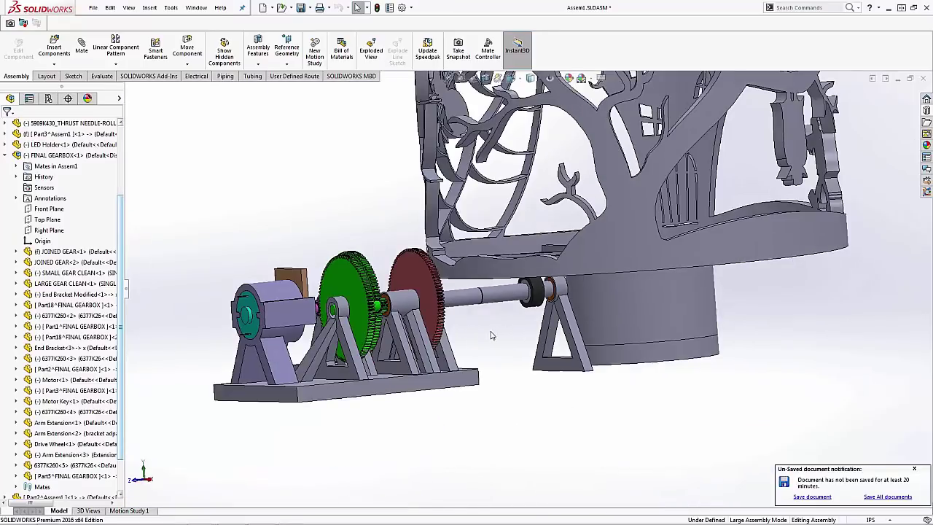
scroll(361, 318, "down", 5)
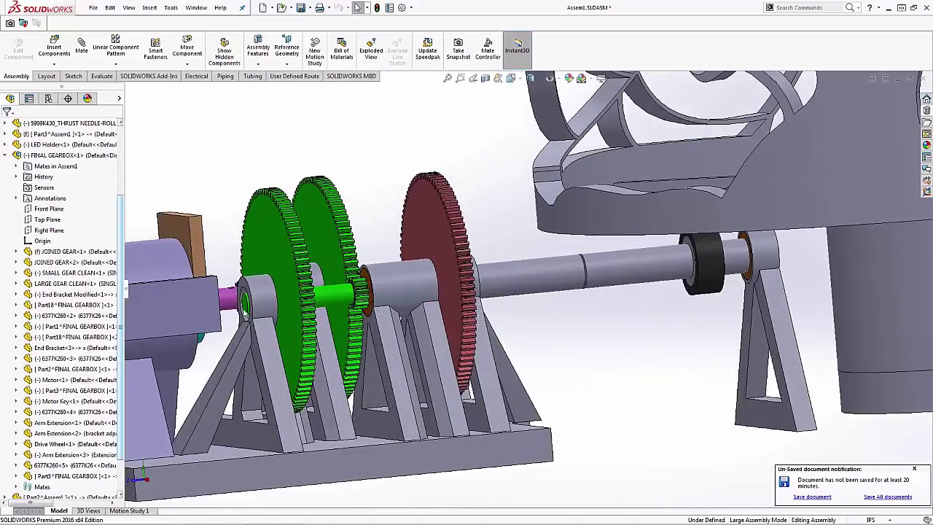
scroll(701, 250, "down", 5)
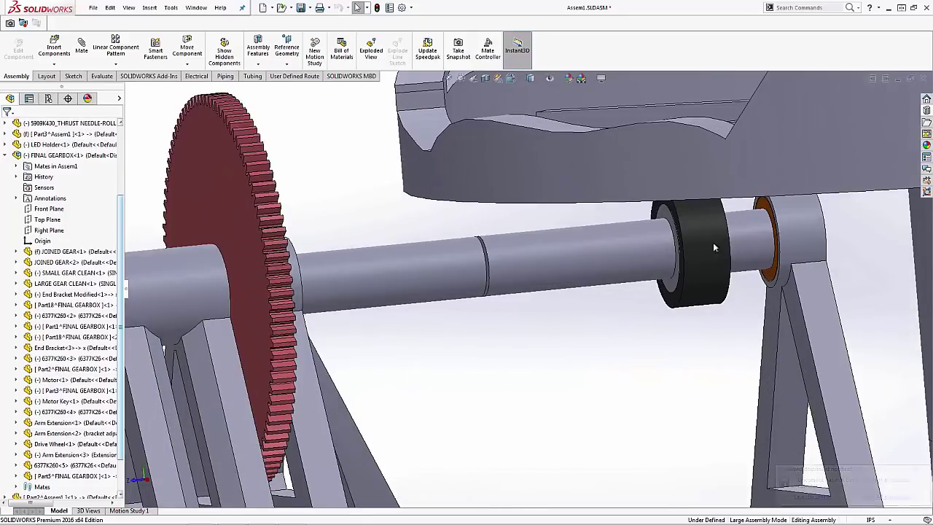
scroll(697, 230, "up", 5)
left_click(729, 237)
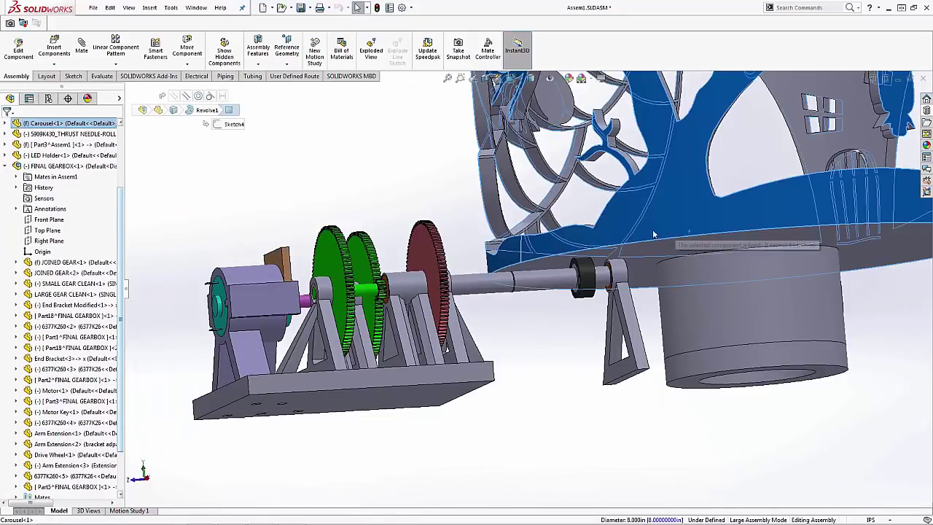
key("Escape")
key("ctrl+1")
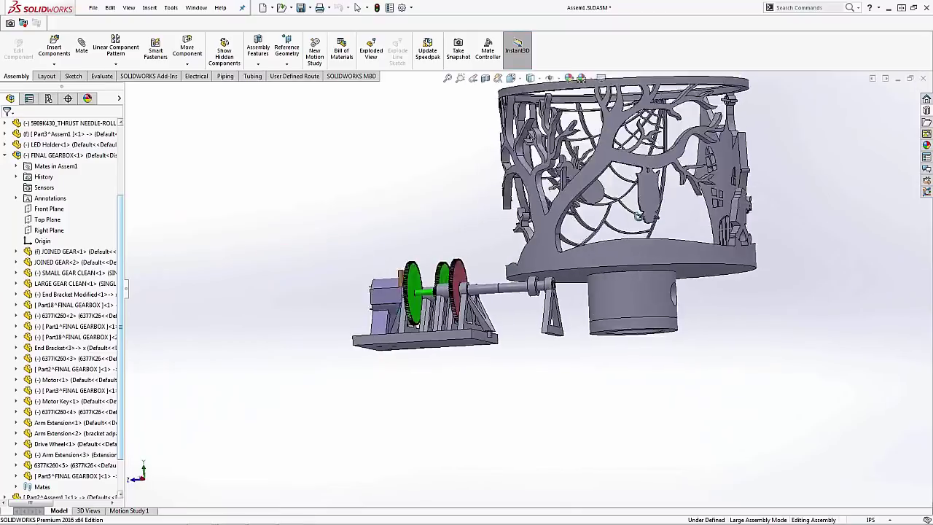
middle_click_drag(581, 226, 444, 196)
scroll(514, 259, "down", 8)
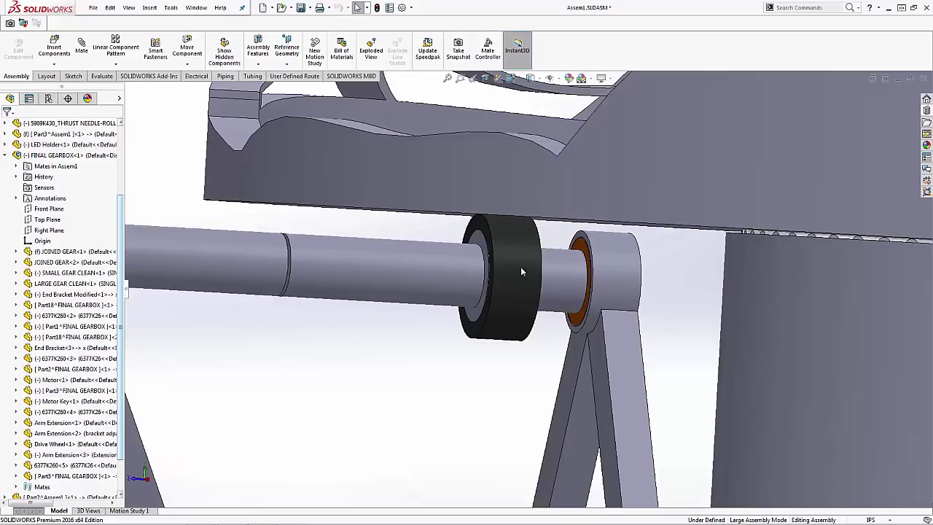
scroll(503, 226, "down", 5)
scroll(532, 215, "down", 4)
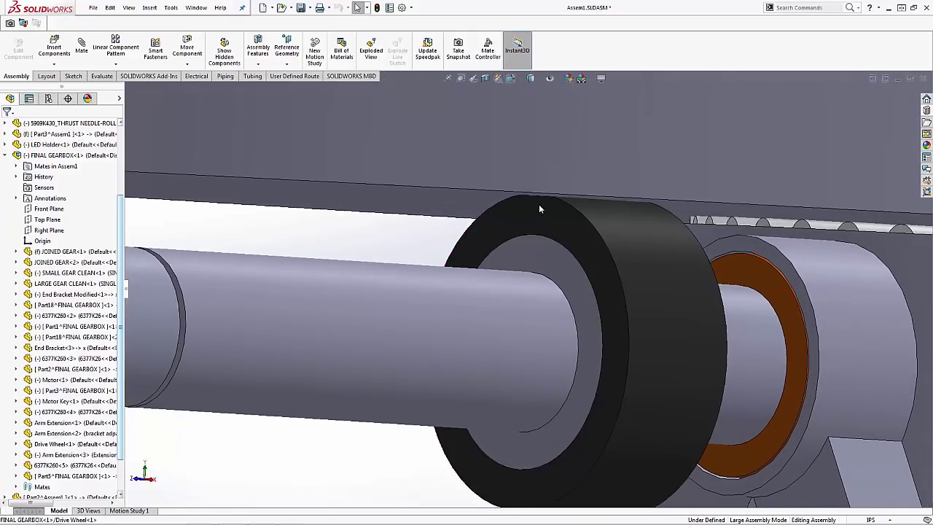
left_click(642, 238)
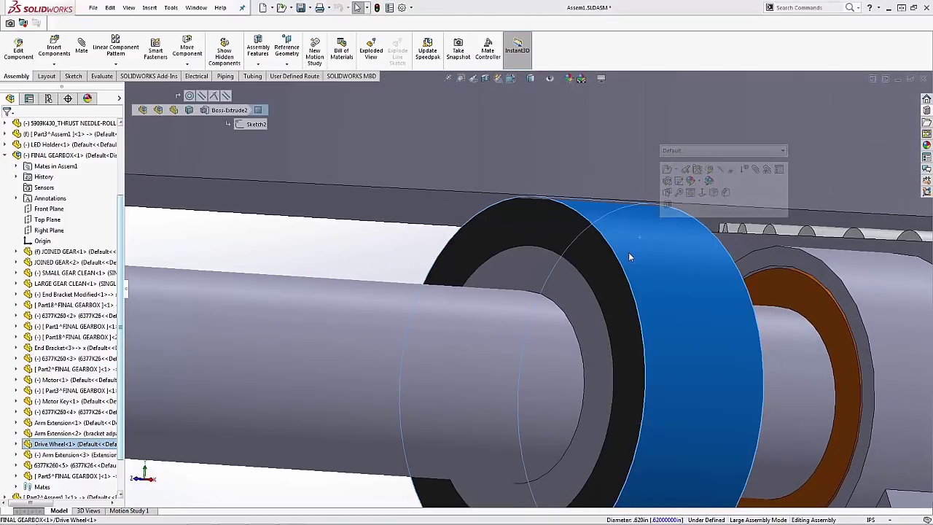
left_click(460, 211)
scroll(464, 228, "up", 1)
scroll(489, 249, "up", 5)
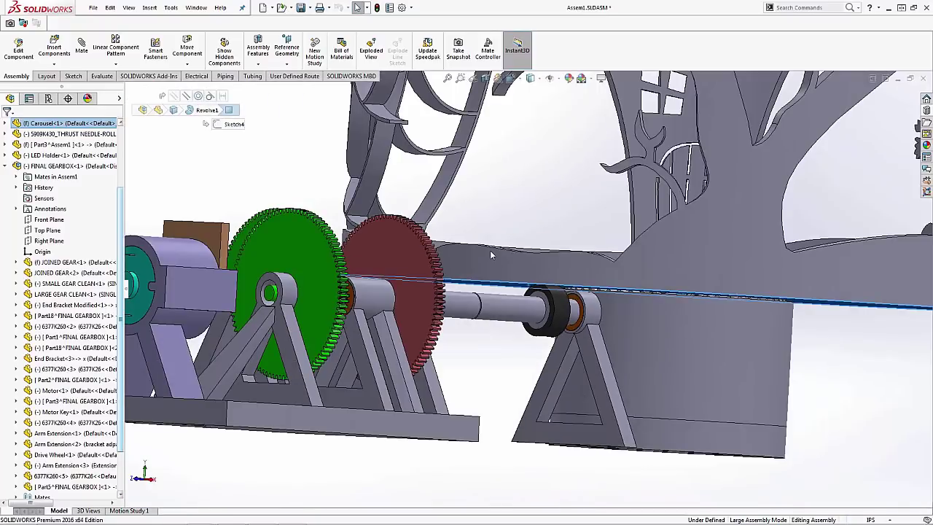
scroll(490, 250, "down", 6)
left_click(671, 310)
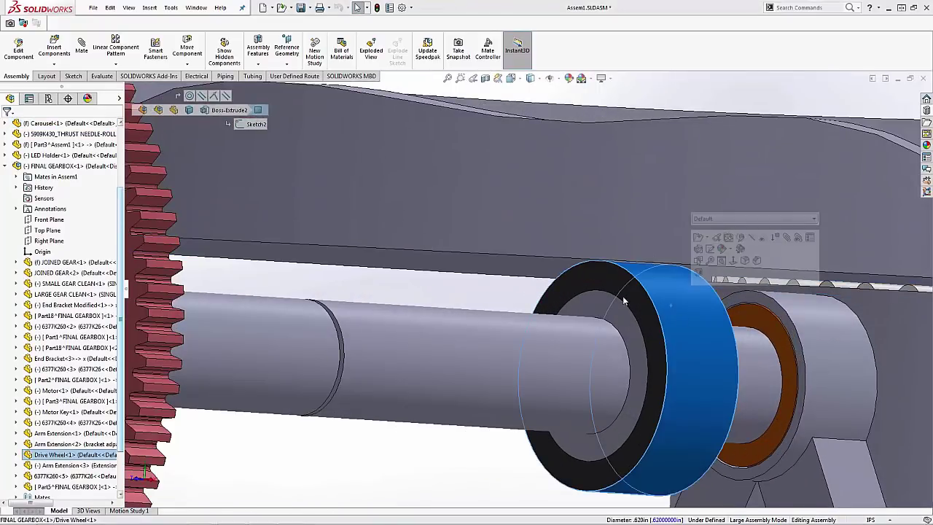
left_click(642, 336)
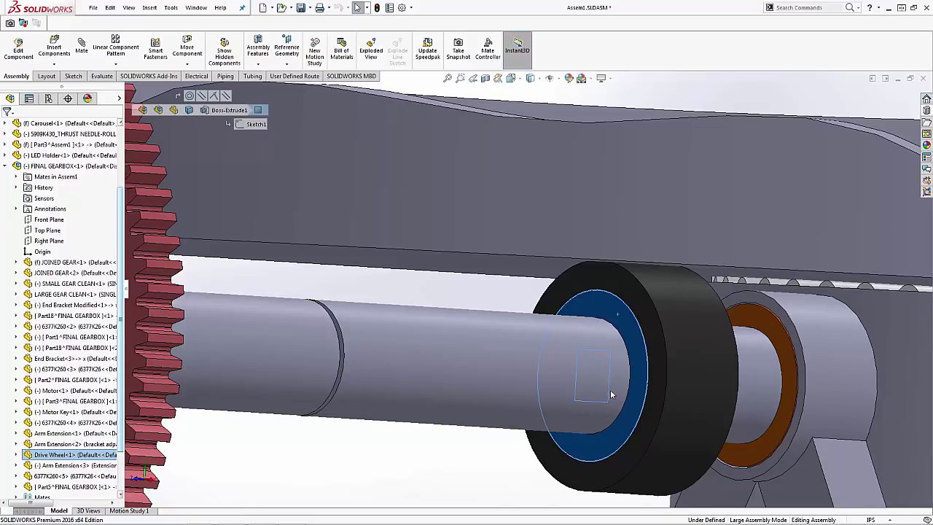
key("Escape")
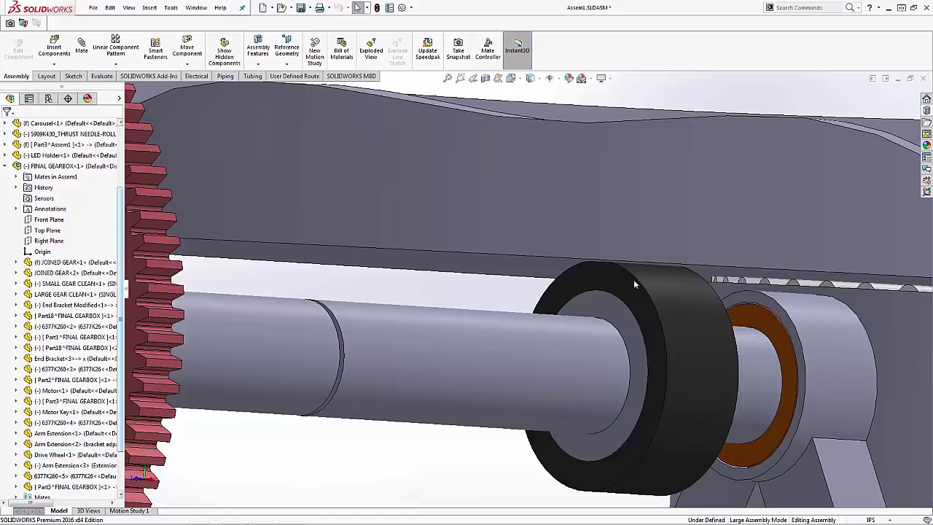
scroll(626, 275, "down", 3)
left_click(618, 279)
left_click(687, 324)
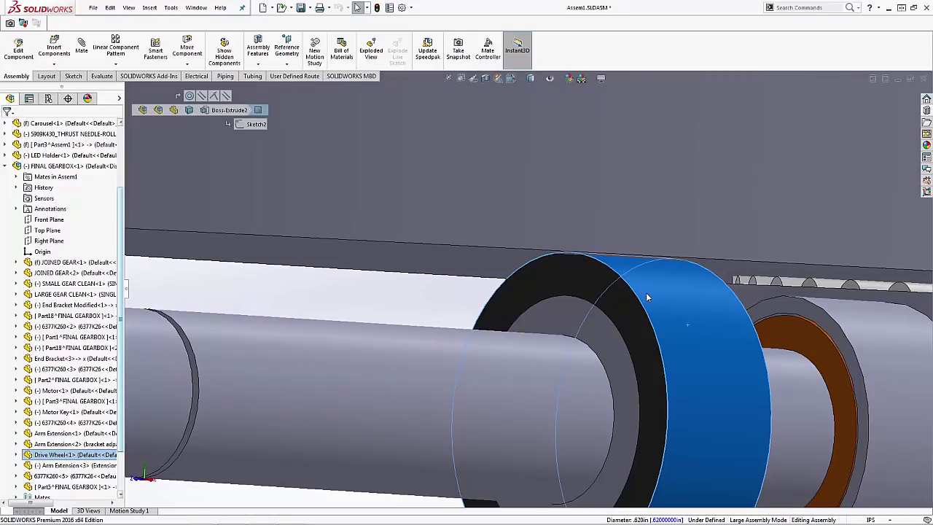
Step: Select and examine the drive wheel's outer cylindrical face
scroll(615, 306, "down", 2)
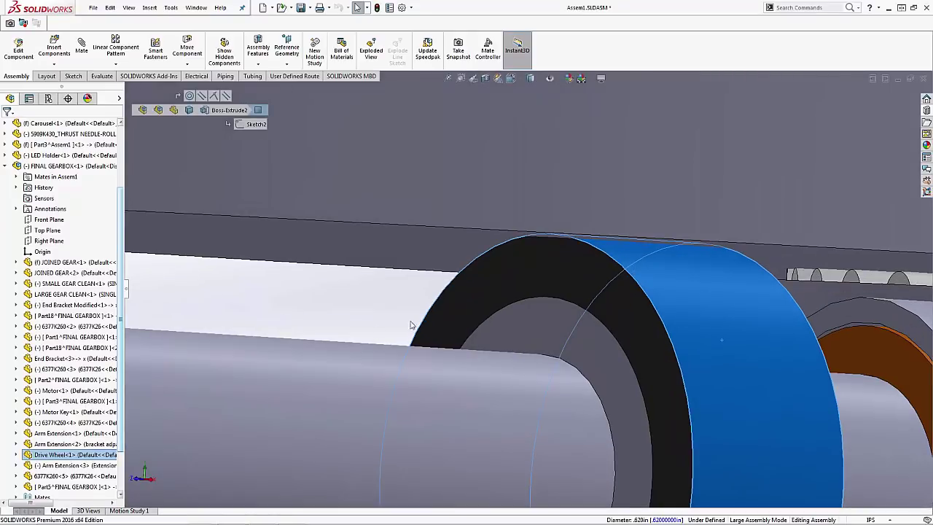
key("Escape")
scroll(546, 249, "down", 5)
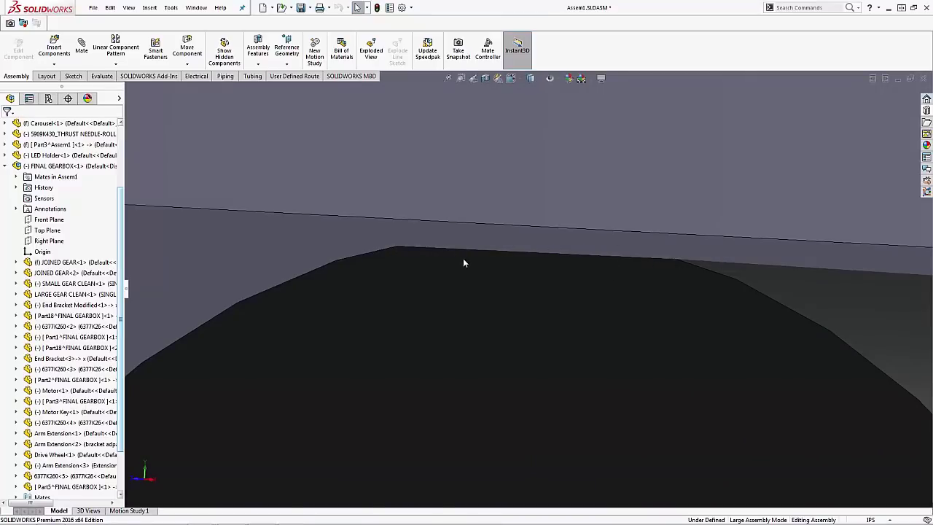
scroll(613, 355, "up", 2)
scroll(758, 357, "up", 2)
left_click(765, 368)
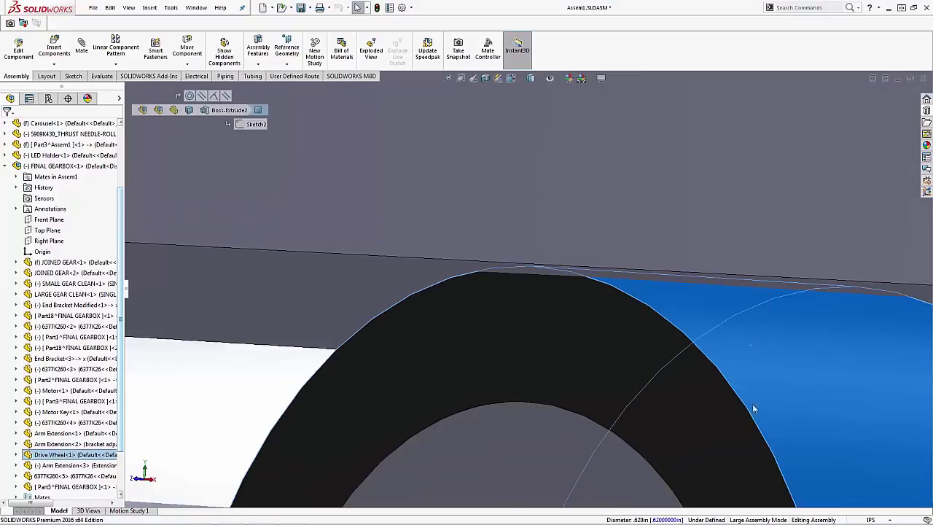
scroll(729, 383, "up", 2)
scroll(509, 297, "down", 3)
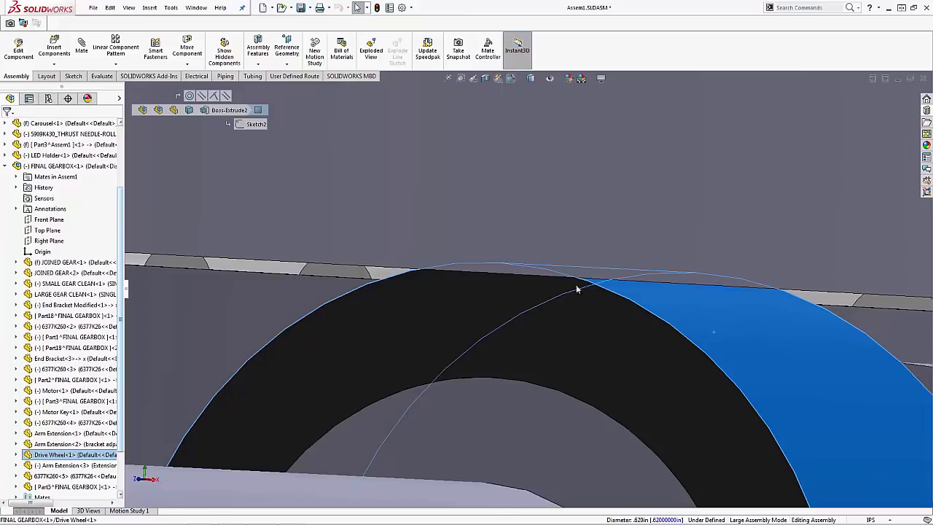
scroll(563, 340, "up", 10)
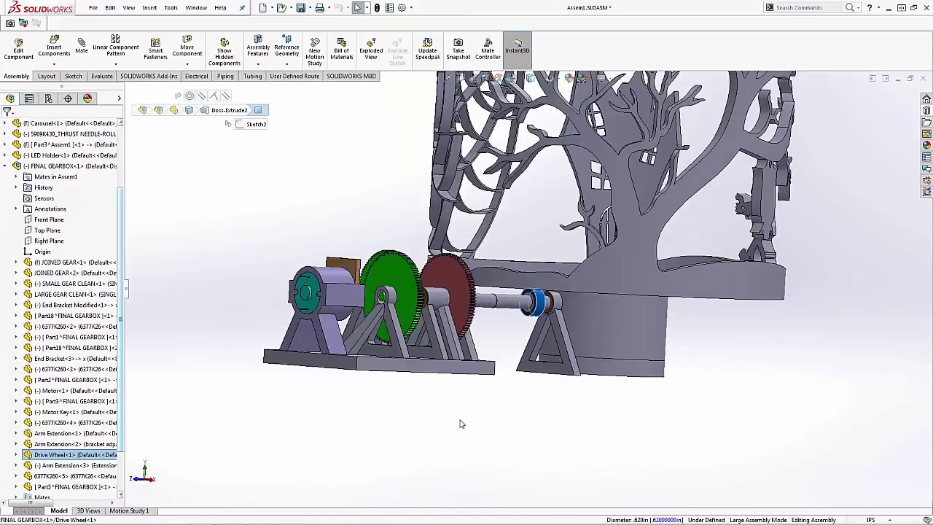
left_click(459, 423)
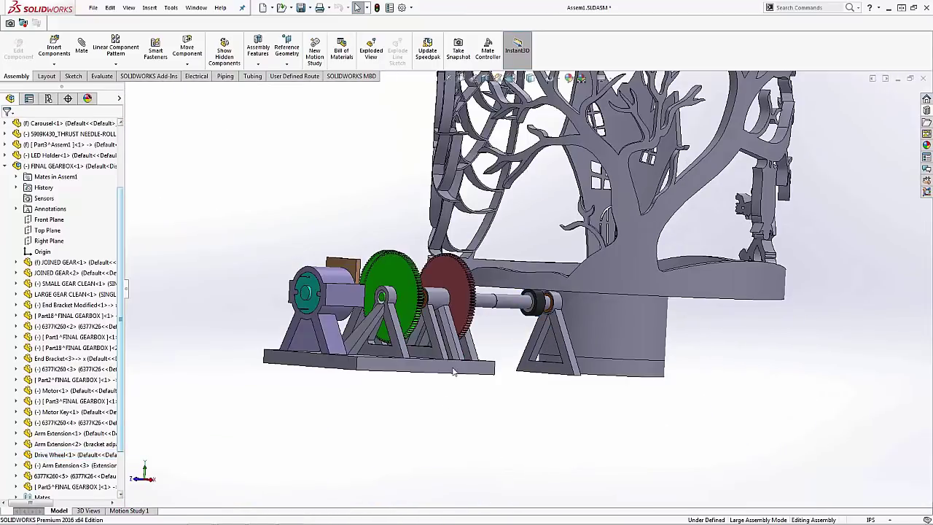
Step: Select the drive wheel, then clear the selection and zoom out
scroll(541, 304, "down", 5)
left_click(526, 307)
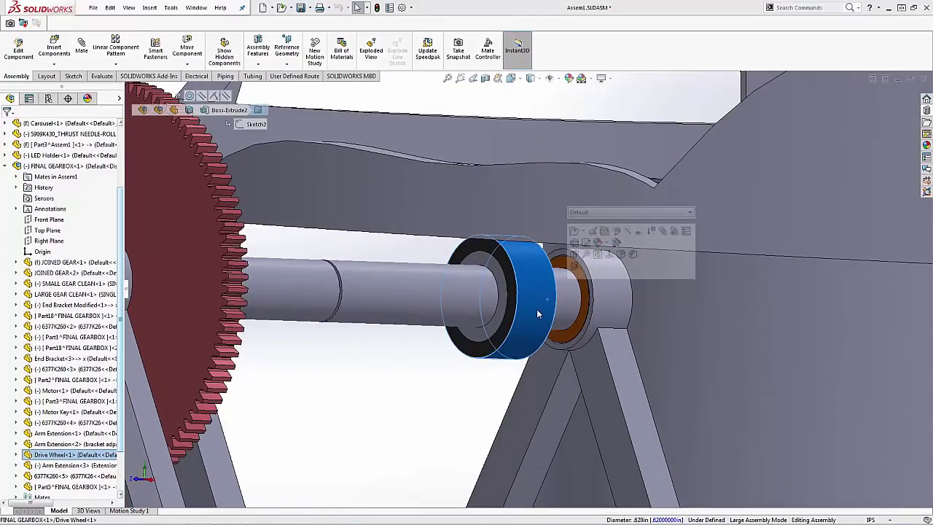
scroll(536, 309, "up", 2)
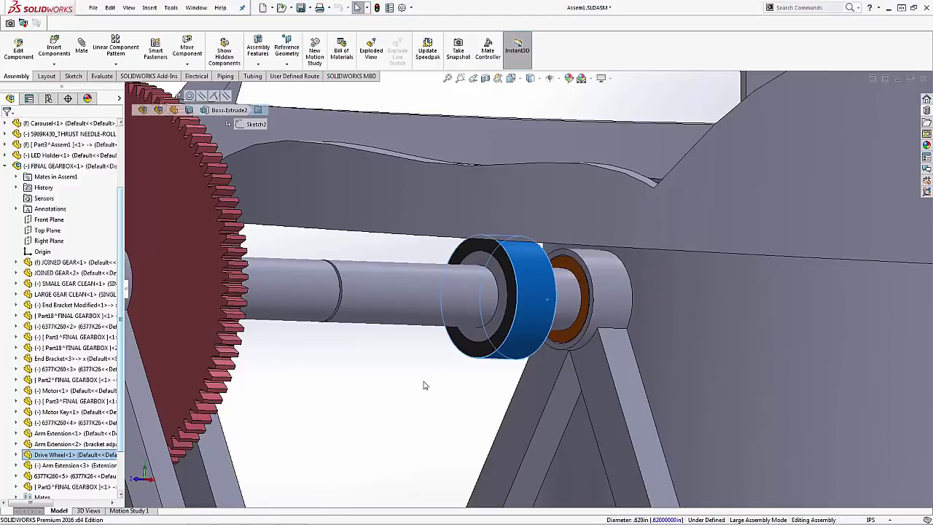
left_click(443, 417)
scroll(467, 414, "up", 4)
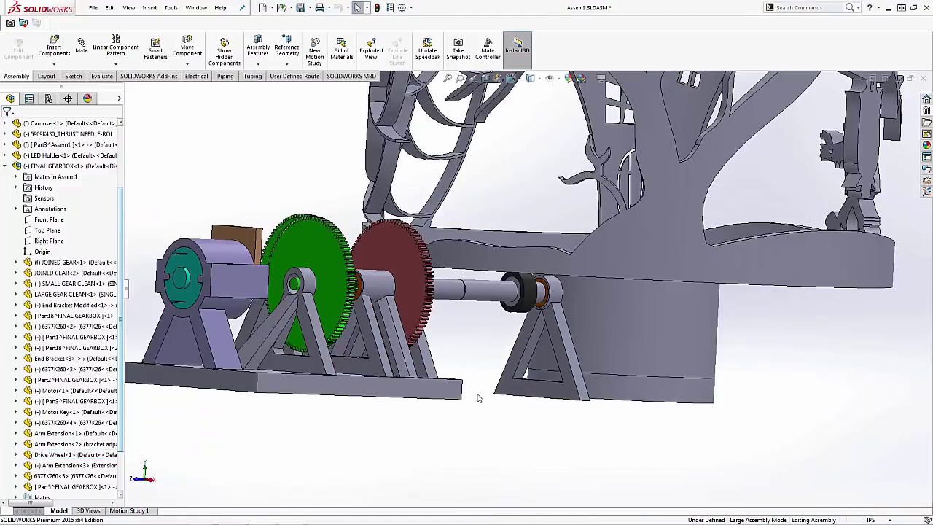
scroll(533, 286, "up", 2)
Step: Open File Explorer with Win+E and go to the Desktop folder
left_click(196, 7)
left_click(245, 334)
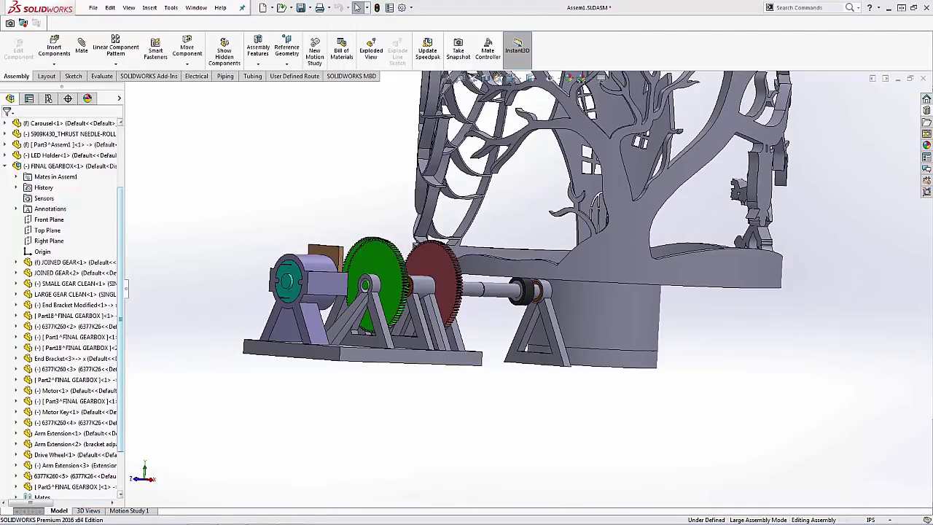
key("super+e")
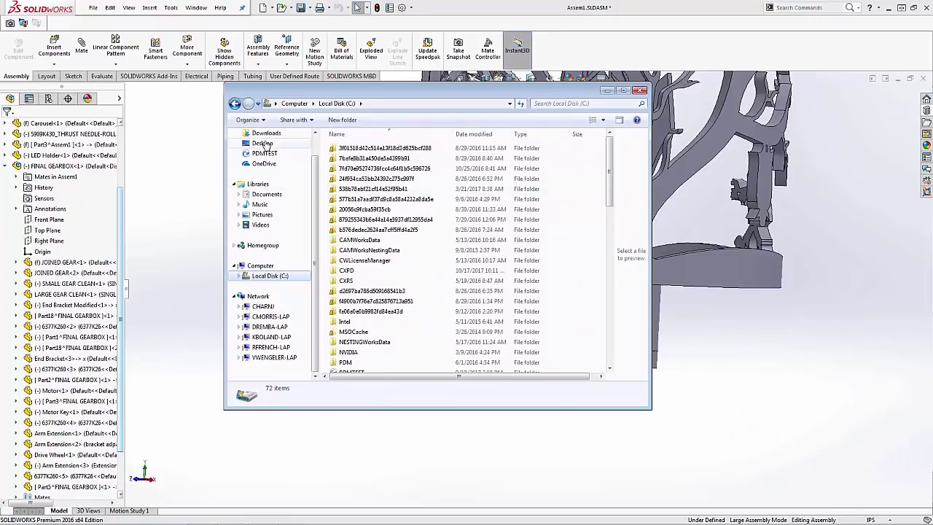
left_click(263, 144)
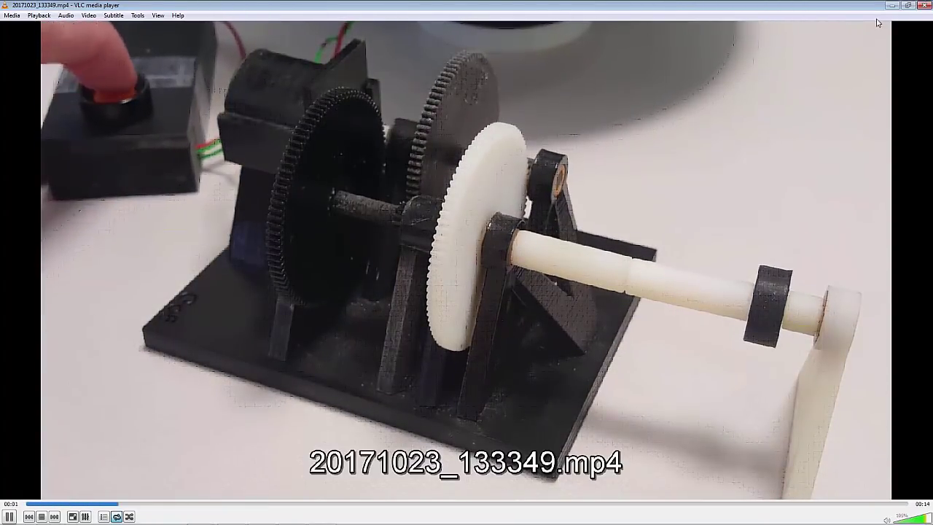
Step: Close VLC after the 20171023_133349.mp4 gearbox clip finishes
left_click(924, 5)
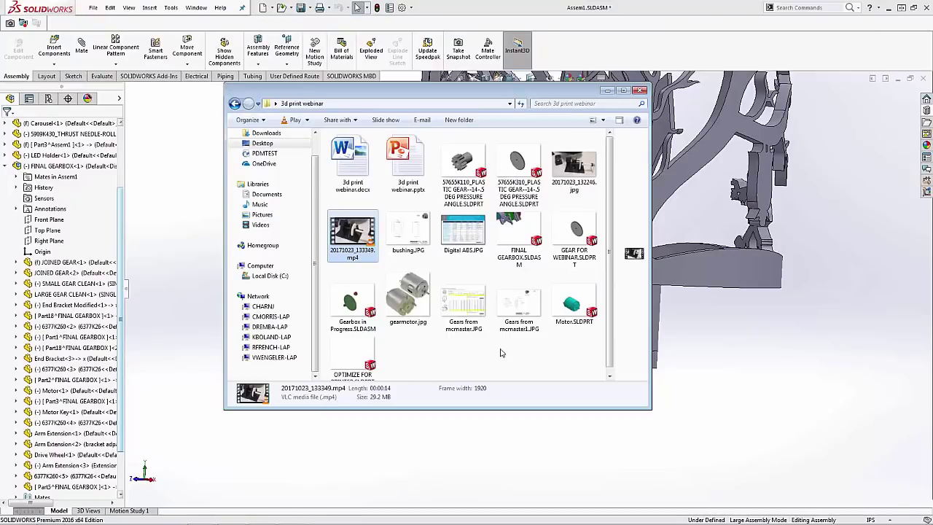
Step: Bring the Assem1 assembly in front and orbit to the gearbox's other side
left_click(711, 378)
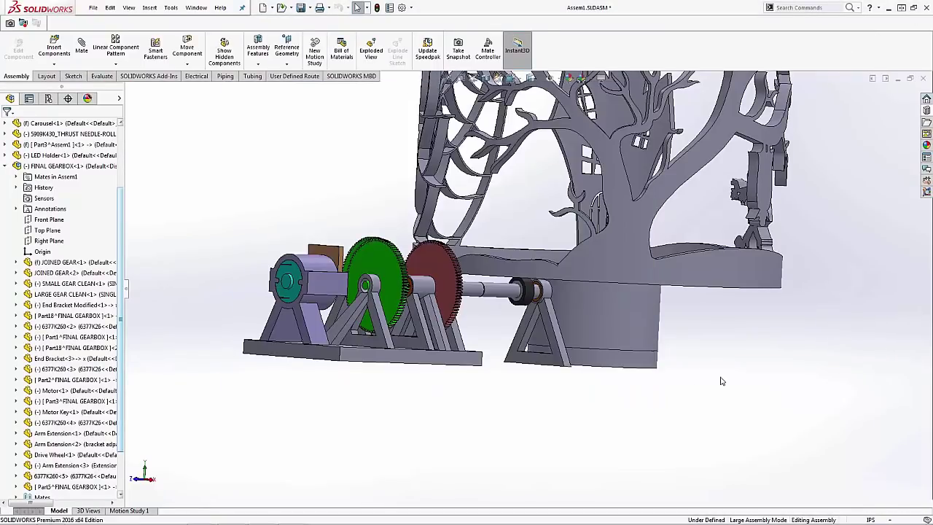
scroll(510, 321, "up", 2)
middle_click_drag(438, 277, 554, 374)
left_click(196, 7)
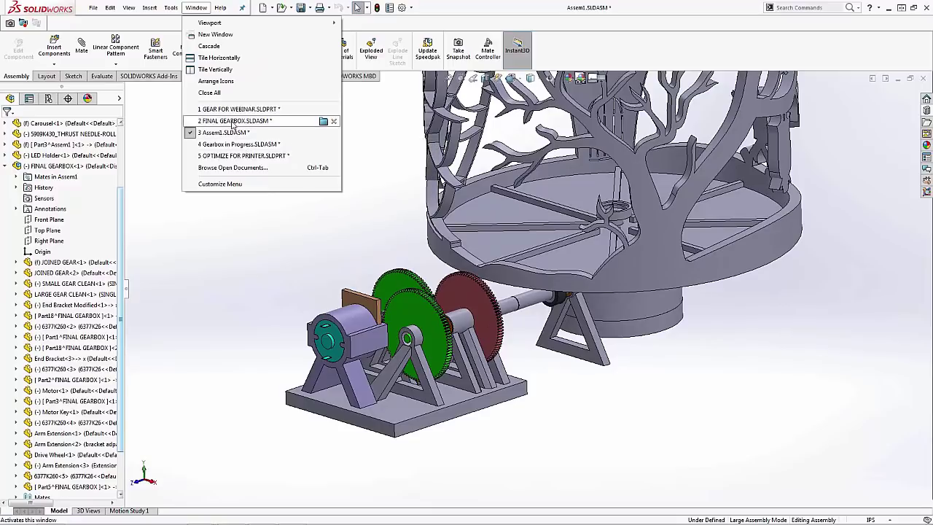
Step: Switch to OPTIMIZE FOR PRINTER.SLDPRT and show the Print Layers 1 sketch
left_click(243, 155)
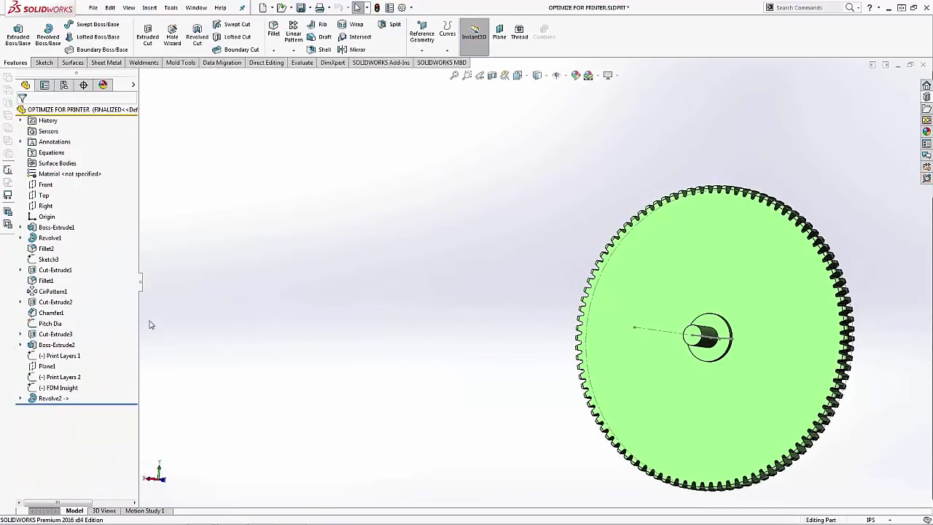
right_click(55, 356)
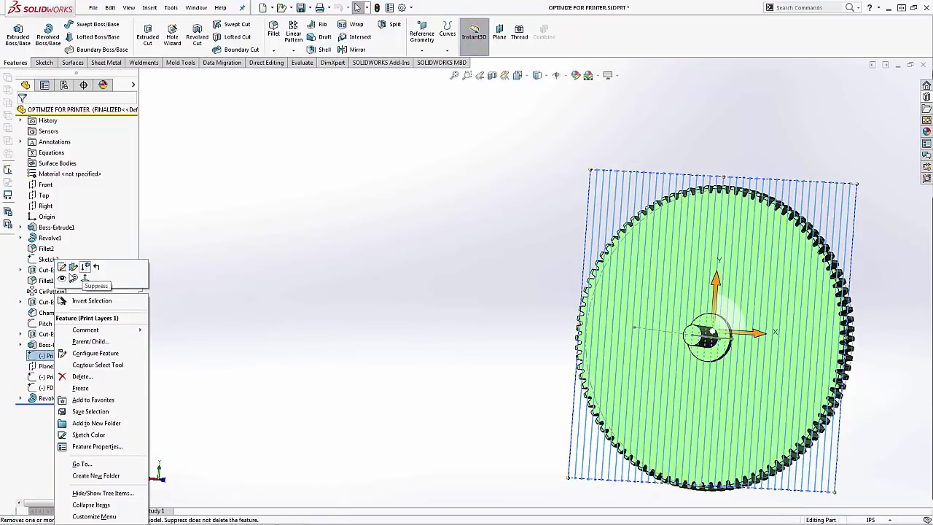
left_click(441, 337)
Step: View the gear face-on and zoom in to inspect the print-layer lines
key("ctrl+1")
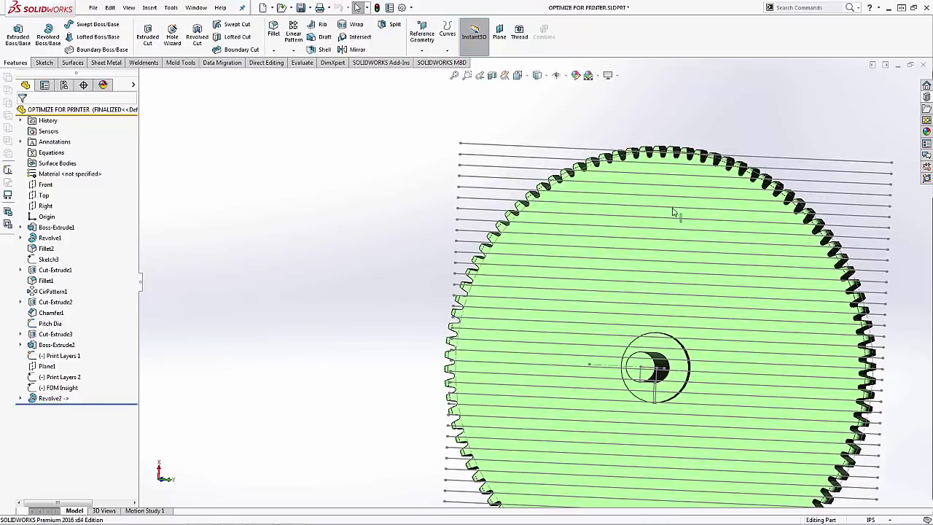
scroll(682, 199, "down", 3)
scroll(616, 385, "up", 5)
scroll(617, 386, "down", 1)
scroll(617, 386, "up", 3)
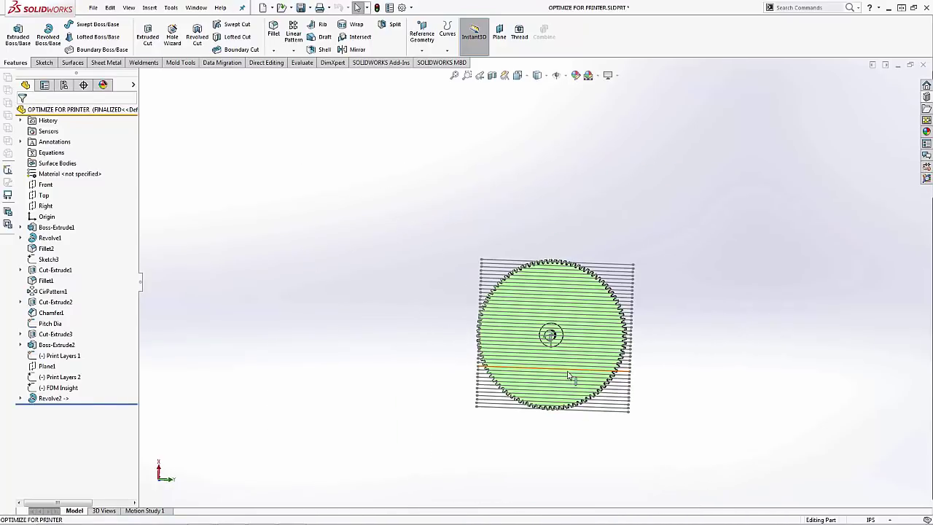
scroll(577, 377, "down", 2)
scroll(545, 395, "down", 2)
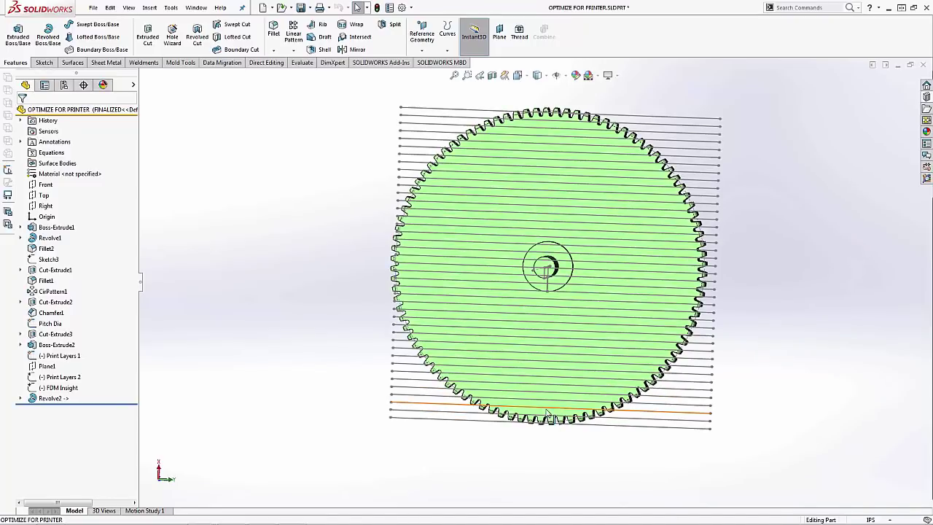
scroll(655, 445, "down", 3)
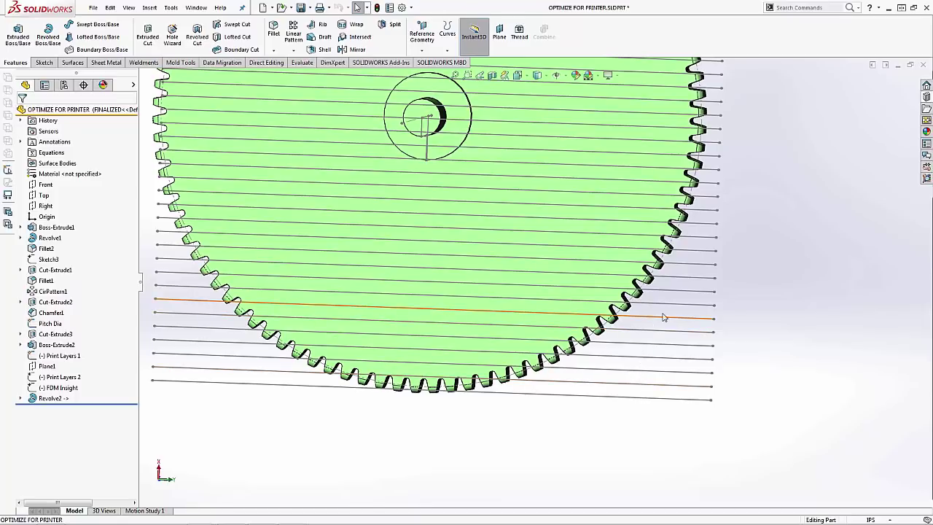
scroll(678, 316, "up", 5)
scroll(545, 277, "down", 2)
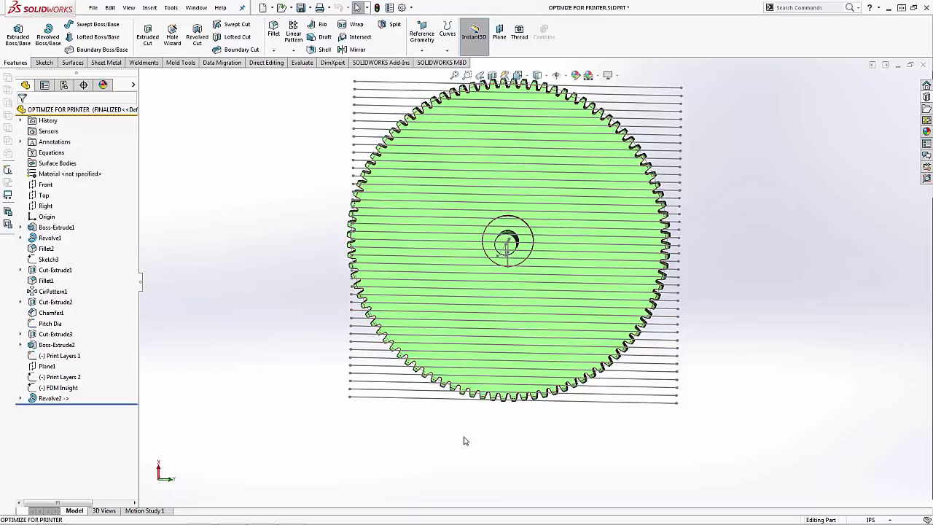
Step: Orbit and zoom the gear to an edge-on view of its print-layer lines
scroll(495, 341, "down", 3)
scroll(528, 270, "up", 5)
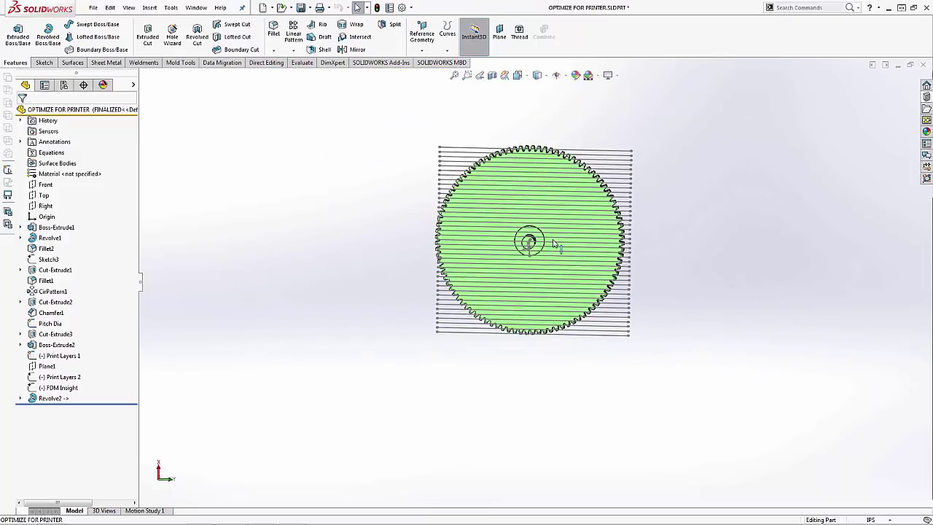
middle_click_drag(525, 244, 522, 208)
scroll(510, 207, "down", 3)
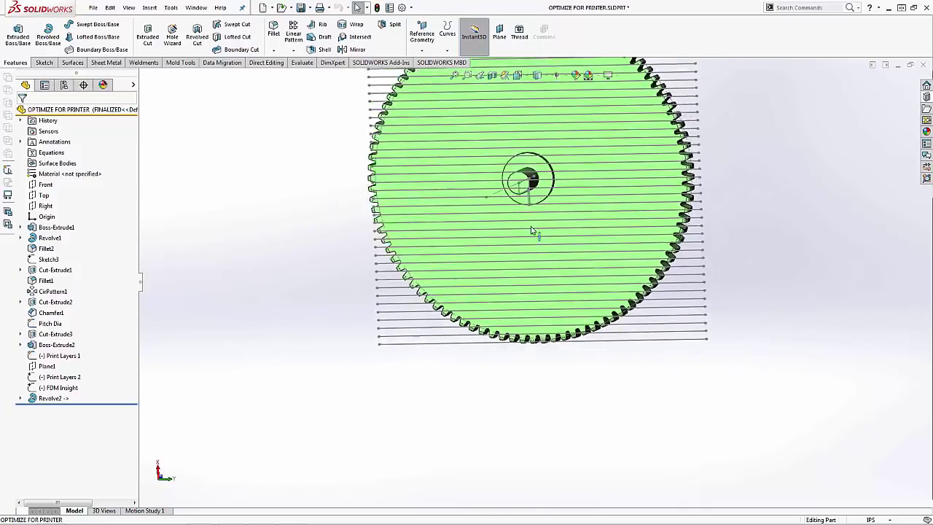
scroll(557, 208, "up", 2)
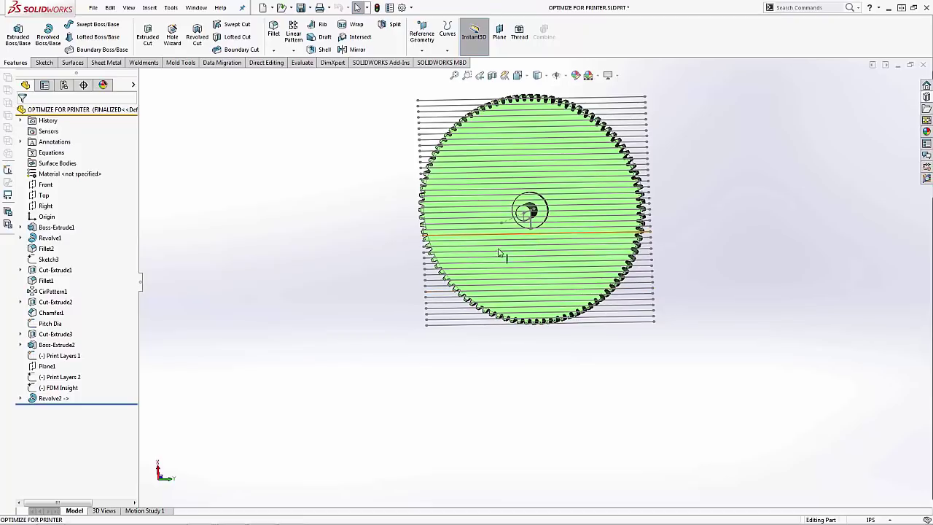
scroll(532, 309, "down", 6)
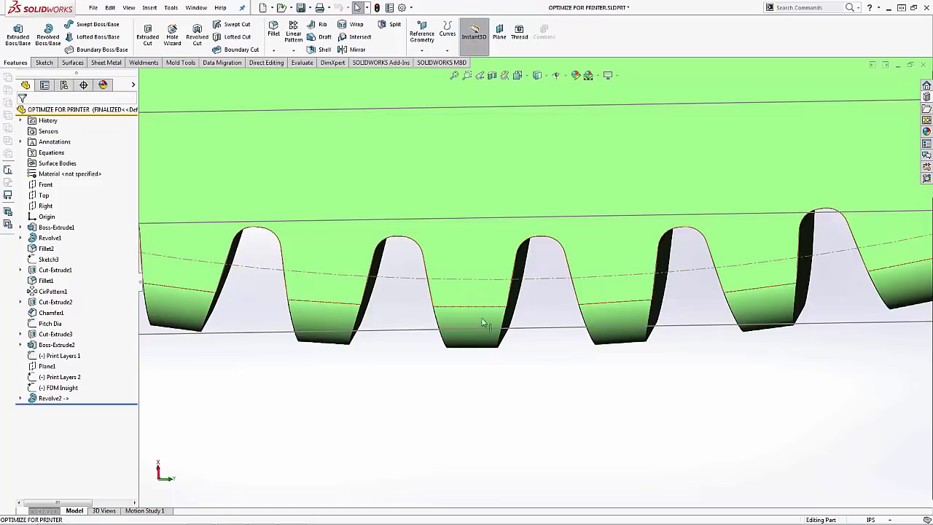
scroll(503, 330, "up", 4)
scroll(508, 331, "up", 5)
scroll(487, 274, "down", 6)
scroll(488, 270, "down", 5)
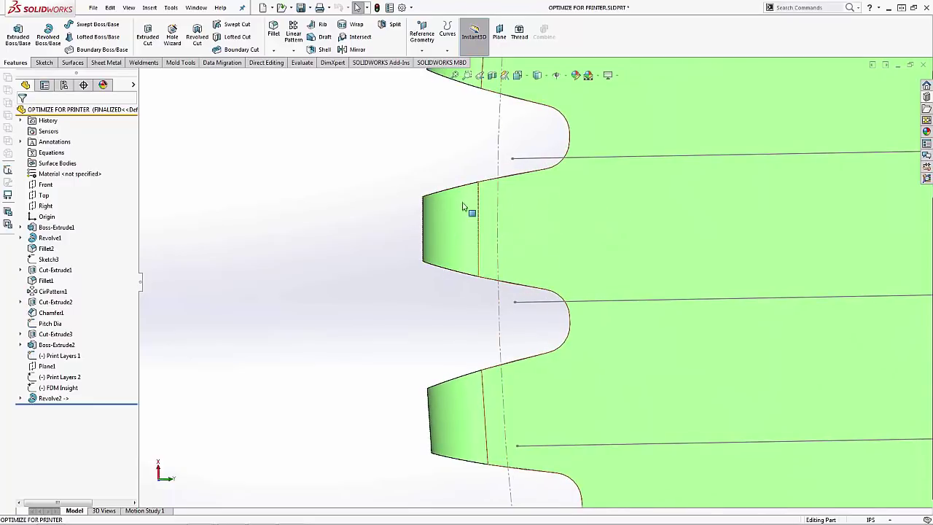
scroll(473, 226, "up", 3)
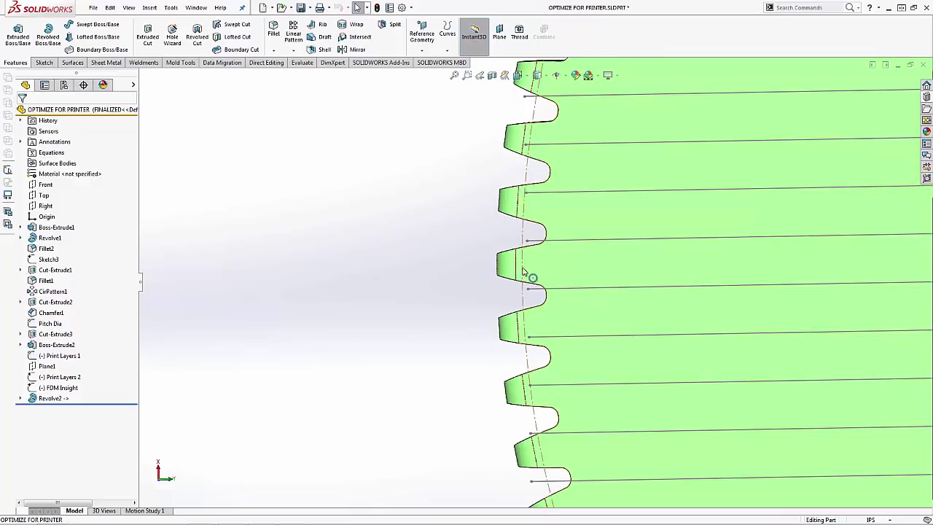
scroll(557, 269, "up", 3)
scroll(510, 313, "up", 5)
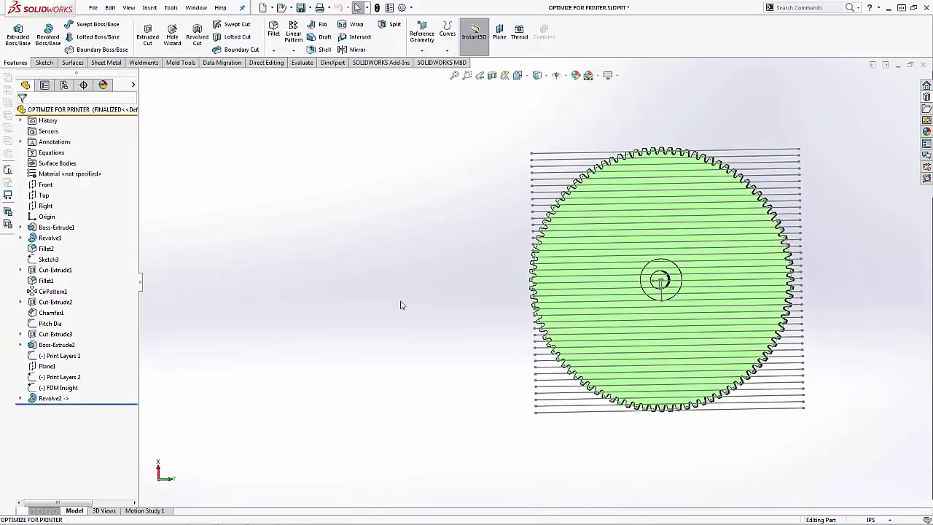
Step: Hide the Print Layers 1 sketch and show Plane1 beside the gear
right_click(56, 358)
left_click(72, 286)
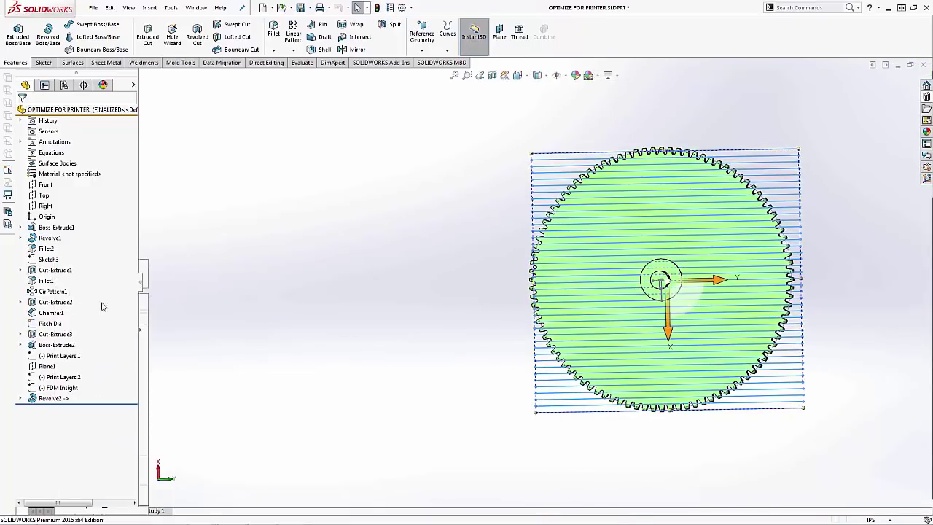
right_click(61, 366)
left_click(79, 283)
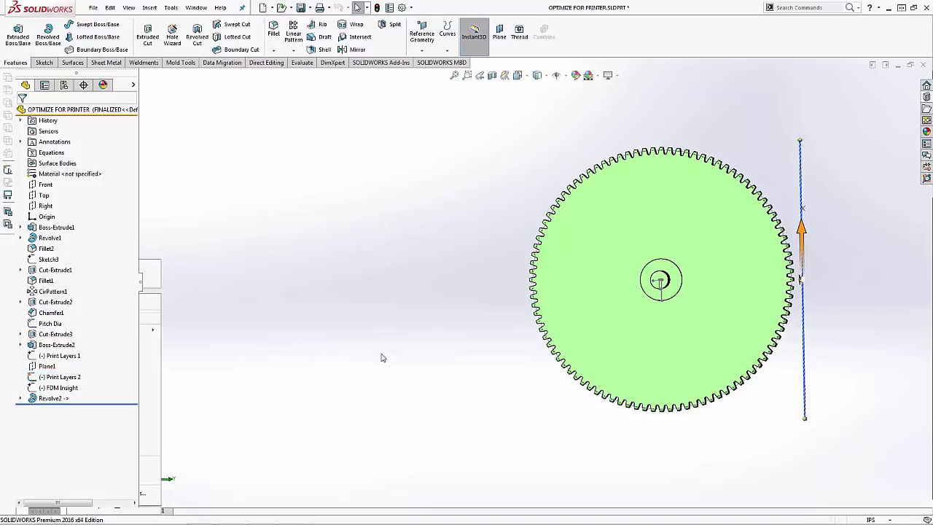
Step: Orbit the gear edge-on, then snap to the Top view with Ctrl+5
middle_click_drag(506, 371, 456, 158)
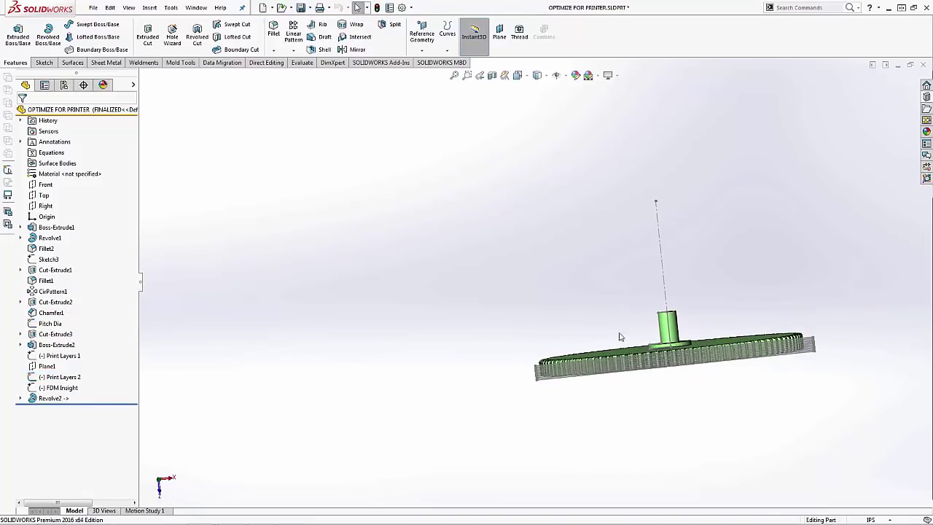
scroll(655, 355, "down", 8)
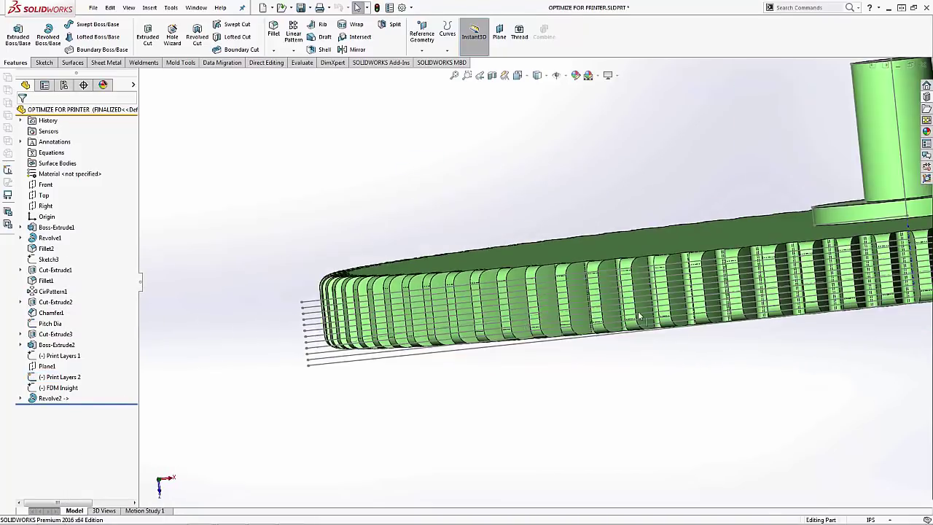
scroll(663, 321, "up", 8)
scroll(551, 350, "down", 6)
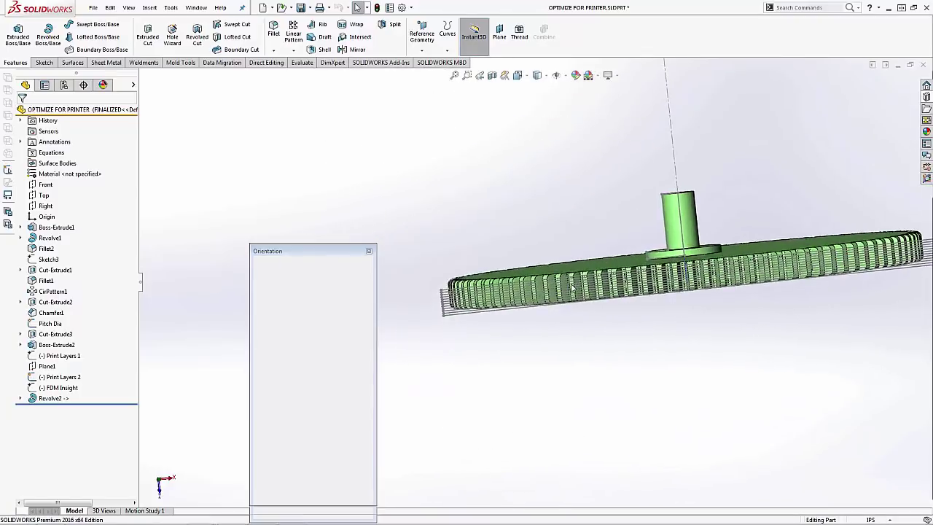
key("ctrl+5")
scroll(753, 372, "down", 10)
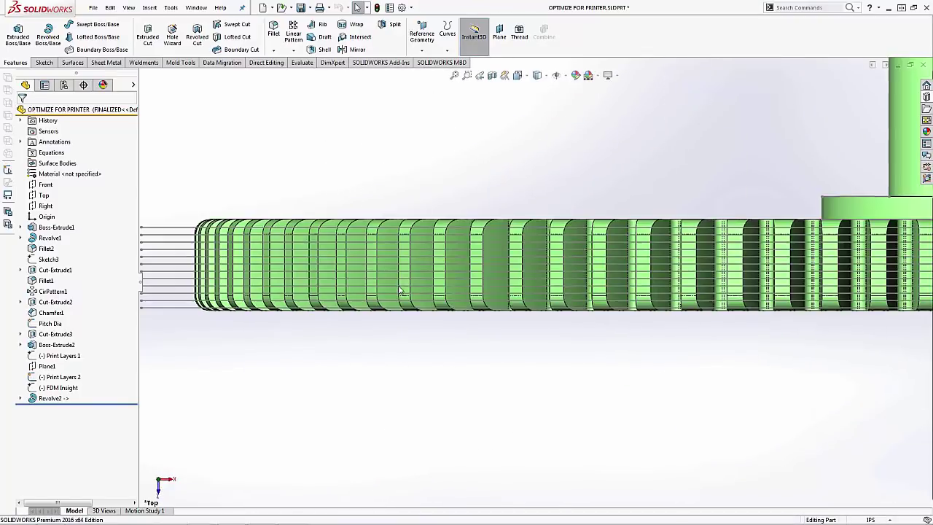
scroll(297, 302, "down", 3)
scroll(510, 306, "up", 4)
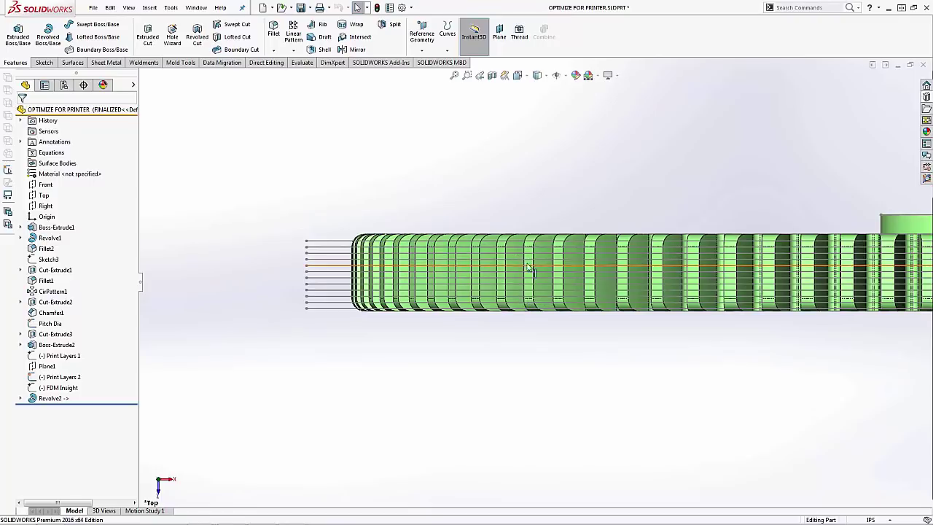
scroll(669, 280, "up", 3)
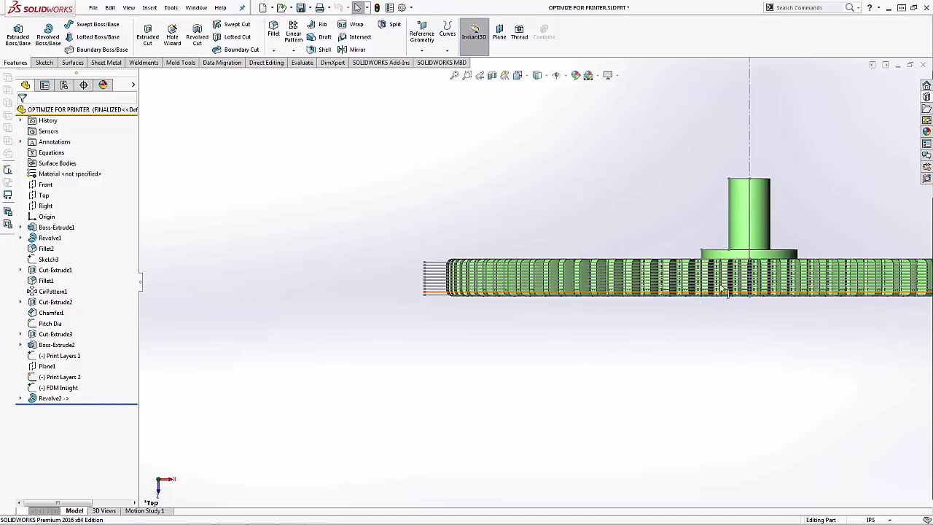
Step: Pan the gear so the hub is centred and zoom to inspect it
key("ctrl+Left")
key("ctrl+Left")
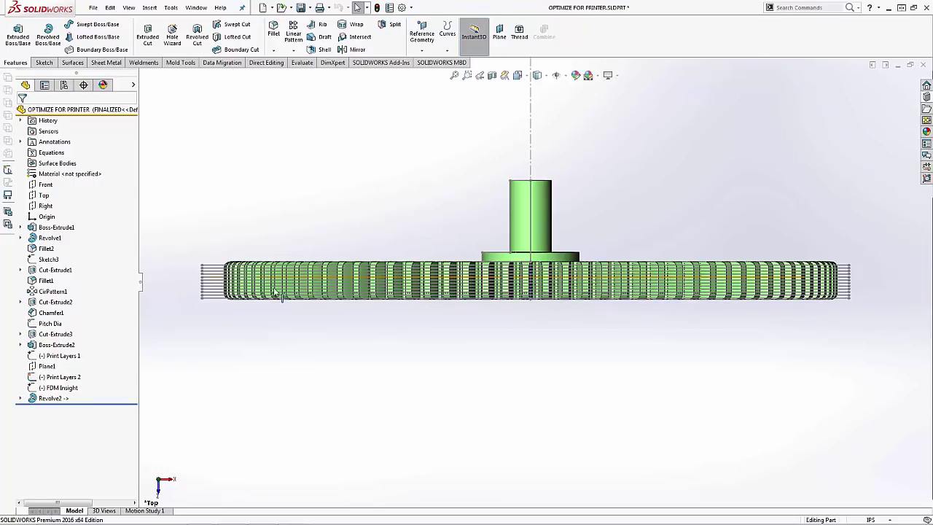
scroll(281, 296, "down", 3)
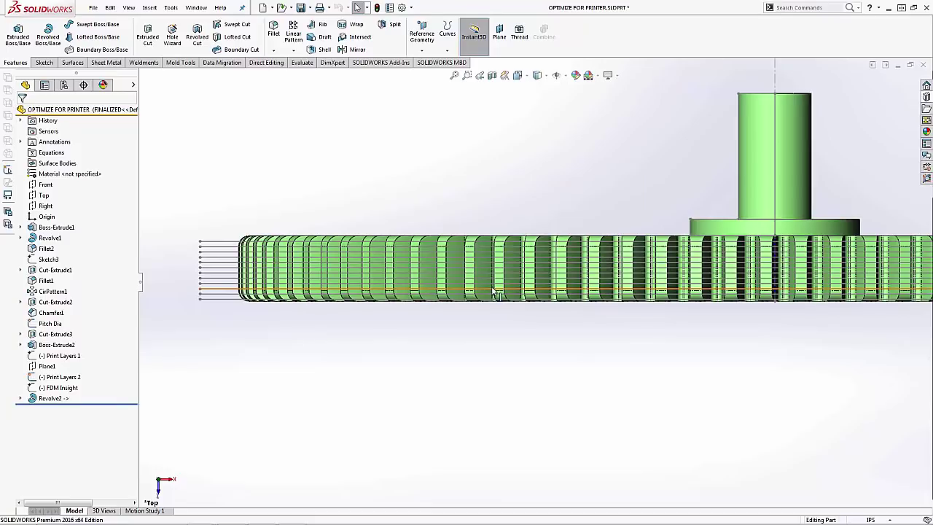
scroll(581, 275, "up", 3)
scroll(604, 307, "up", 2)
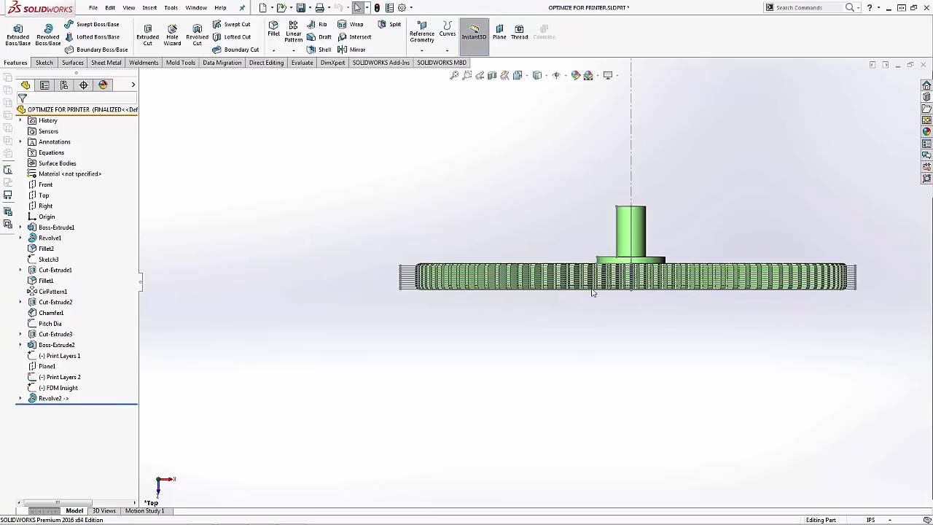
scroll(722, 308, "down", 2)
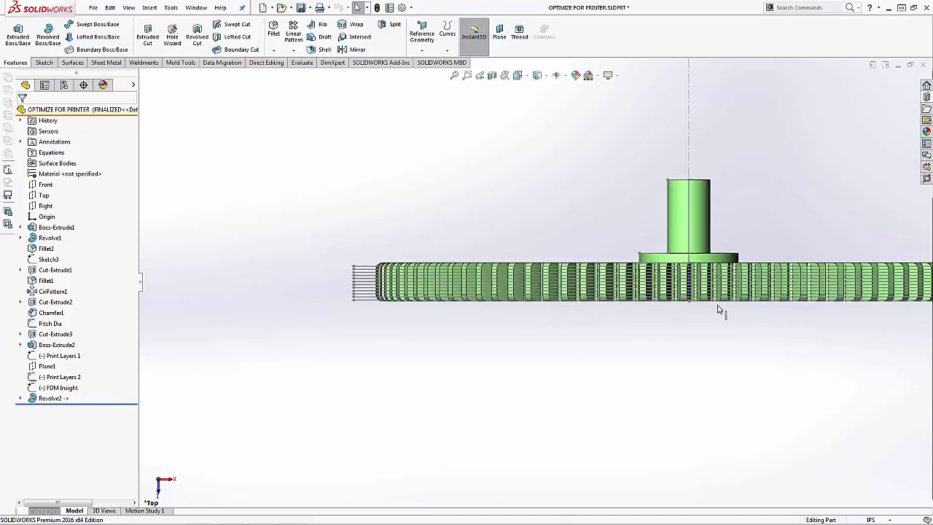
scroll(656, 290, "up", 3)
scroll(645, 232, "down", 2)
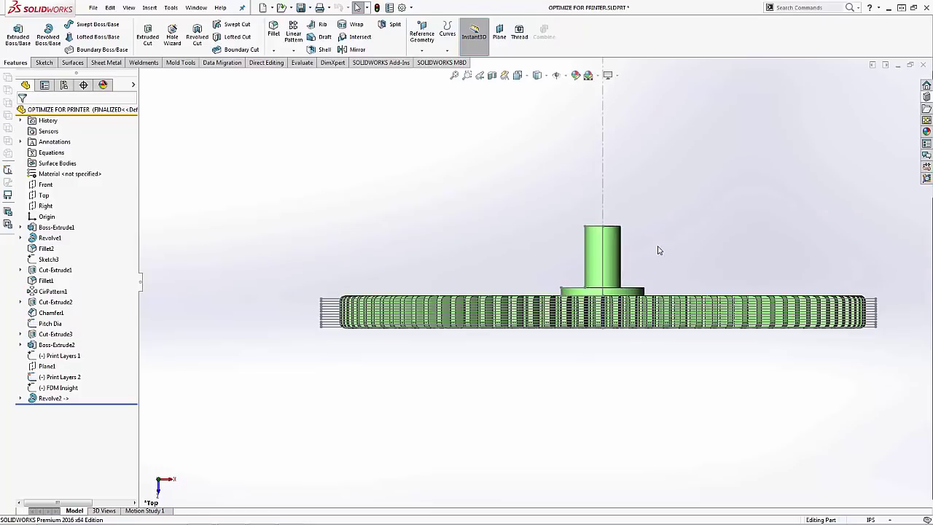
scroll(734, 286, "up", 1)
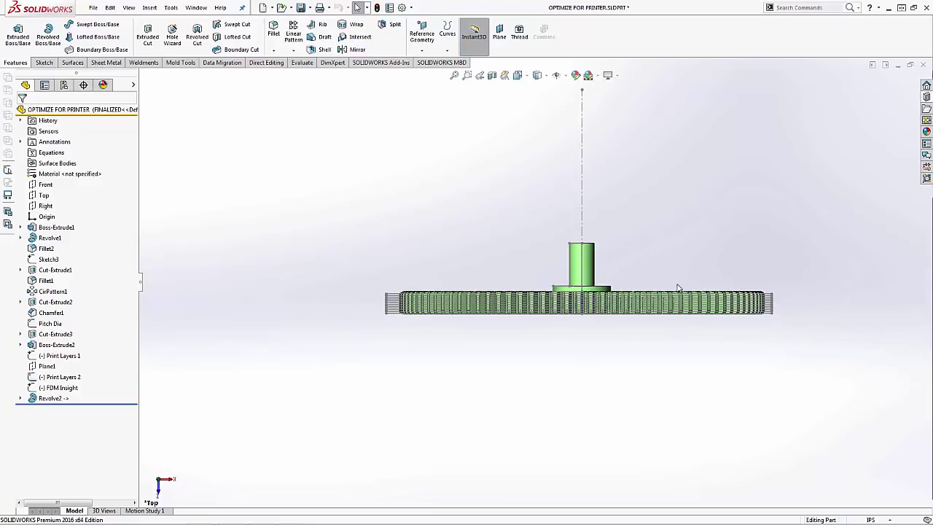
scroll(510, 288, "down", 2)
scroll(489, 287, "up", 3)
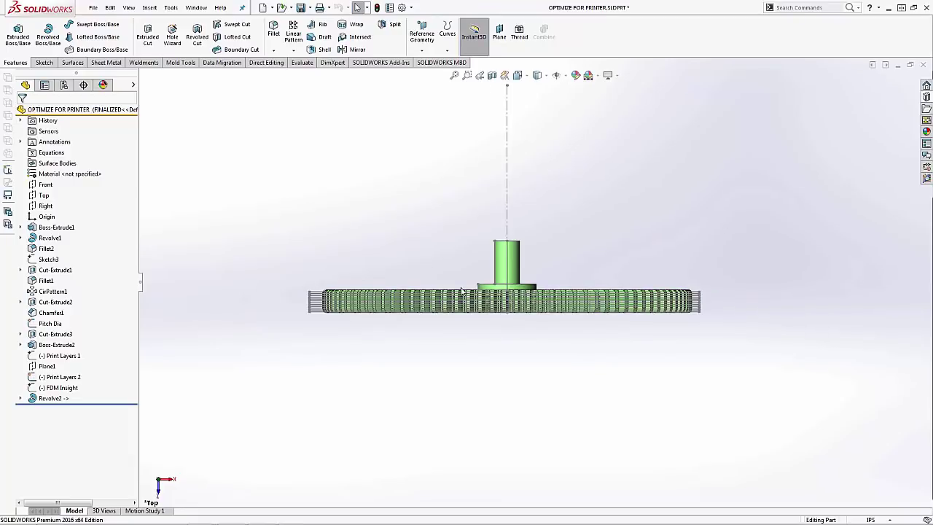
middle_click_drag(468, 270, 462, 350)
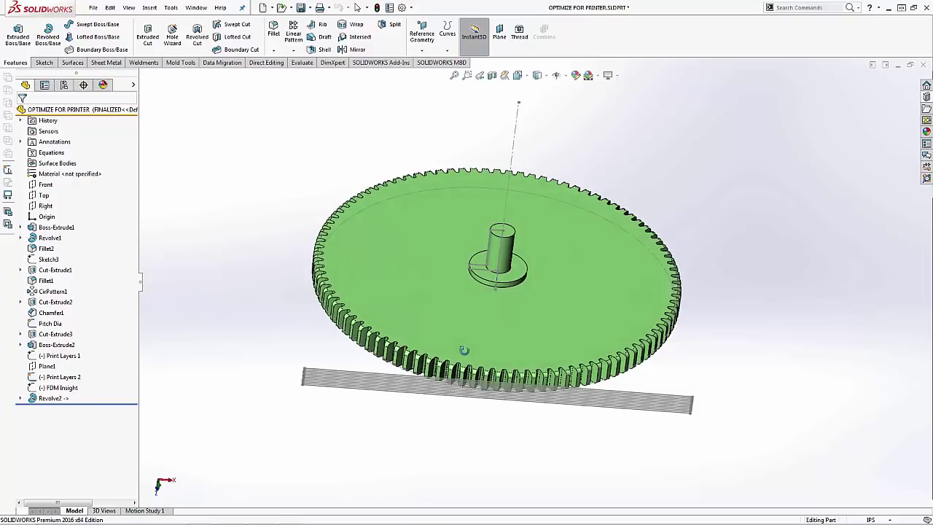
right_click(53, 382)
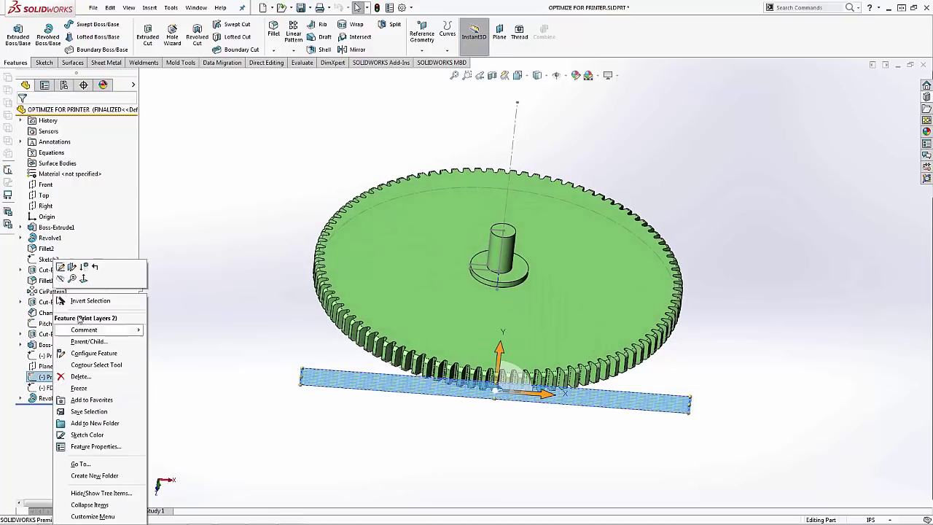
left_click(58, 284)
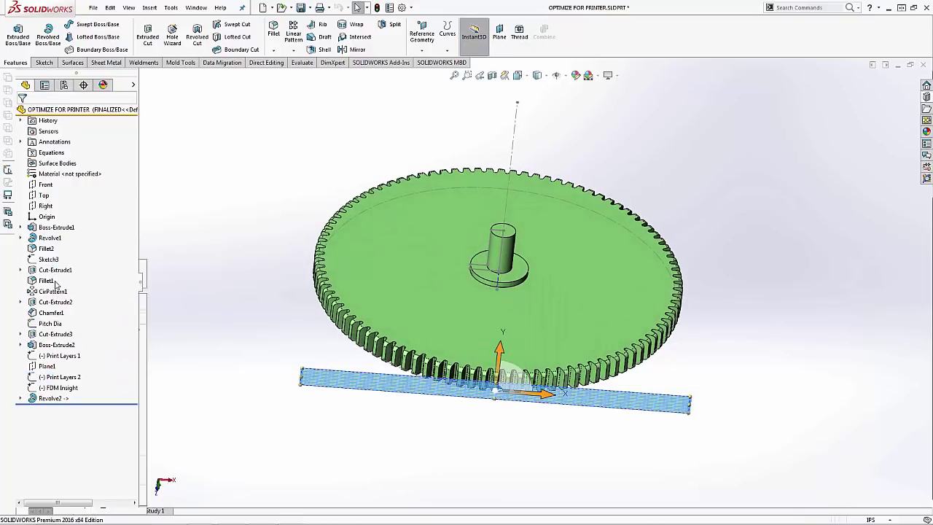
right_click(53, 390)
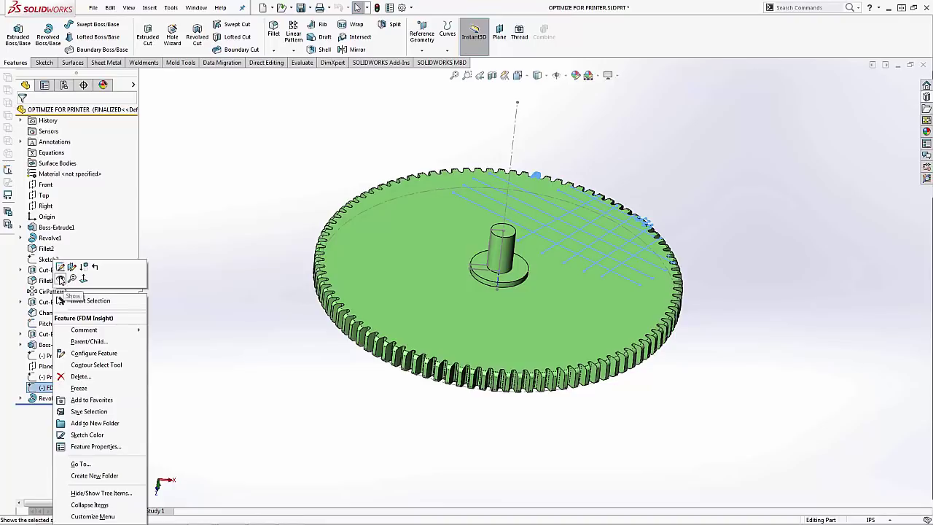
left_click(60, 281)
key("space")
left_click(464, 336)
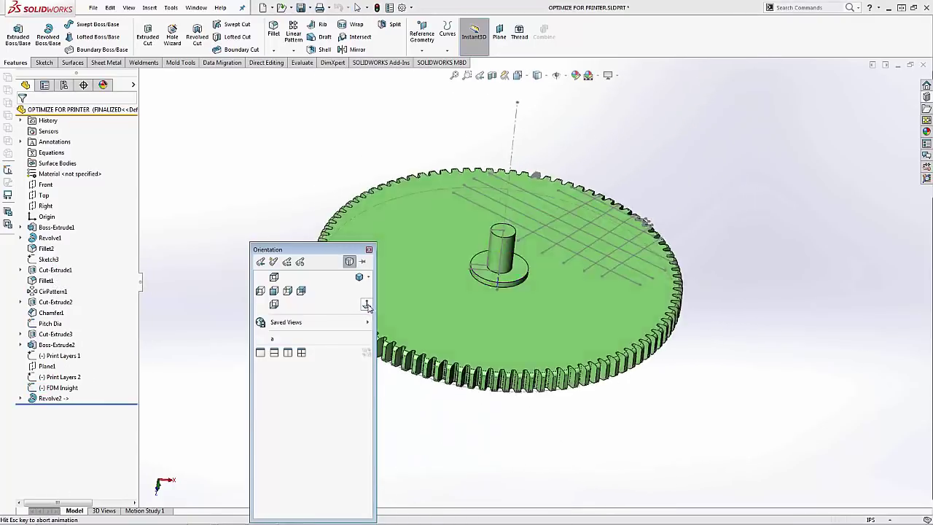
key("space")
left_click(527, 263)
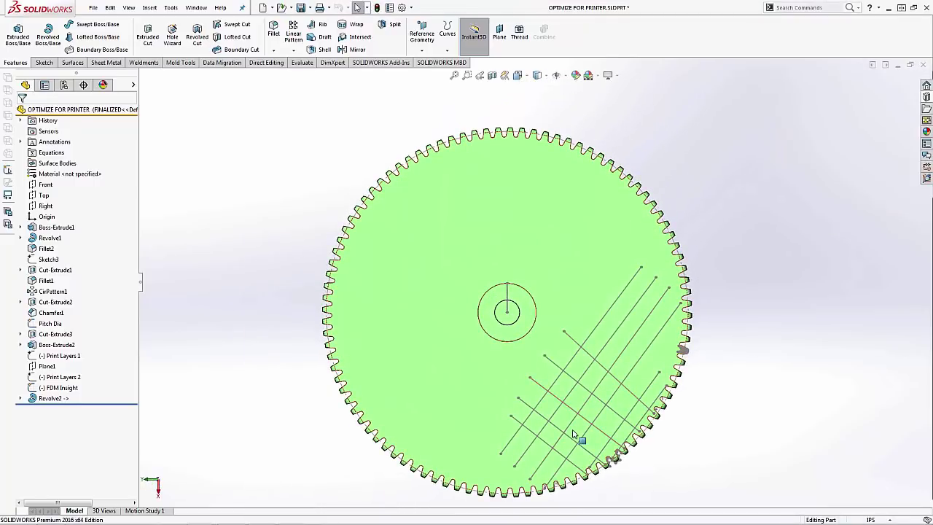
scroll(603, 335, "down", 2)
scroll(603, 336, "down", 2)
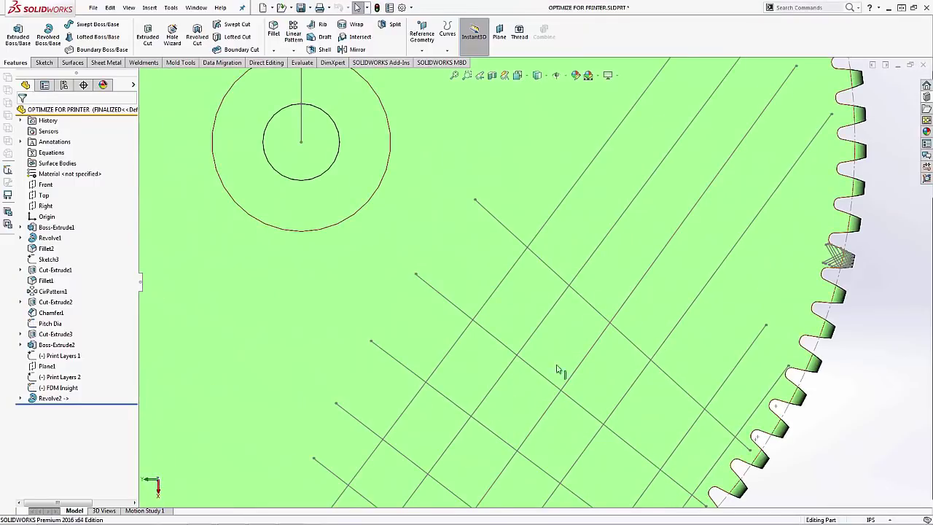
scroll(570, 358, "up", 2)
scroll(567, 400, "down", 2)
scroll(491, 410, "down", 2)
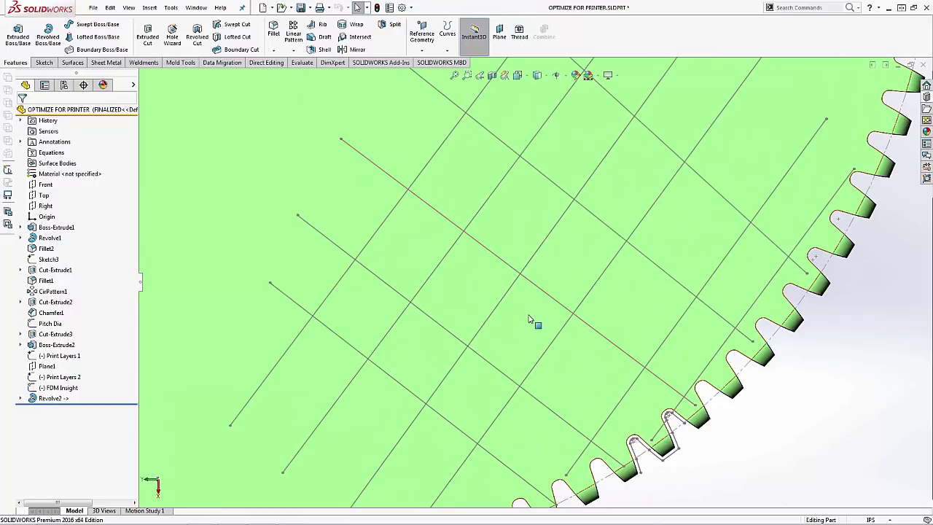
scroll(511, 278, "up", 2)
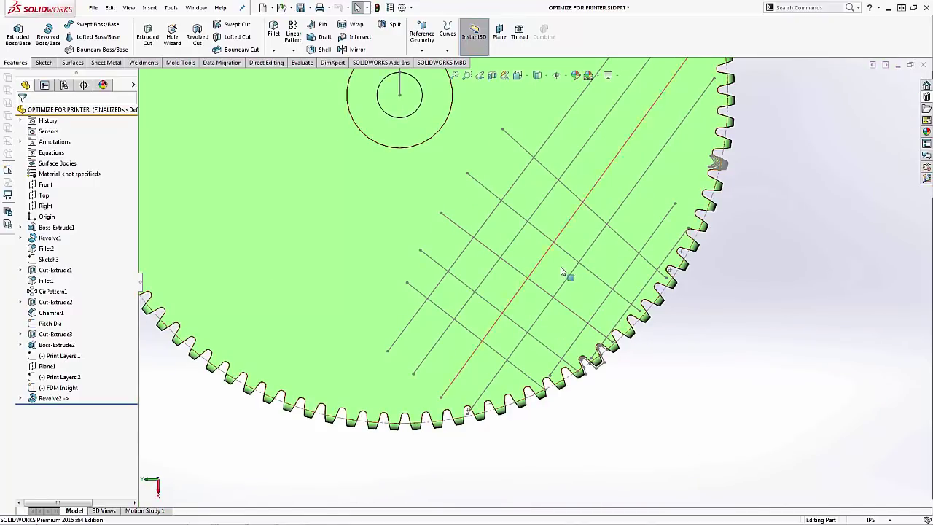
scroll(447, 207, "up", 3)
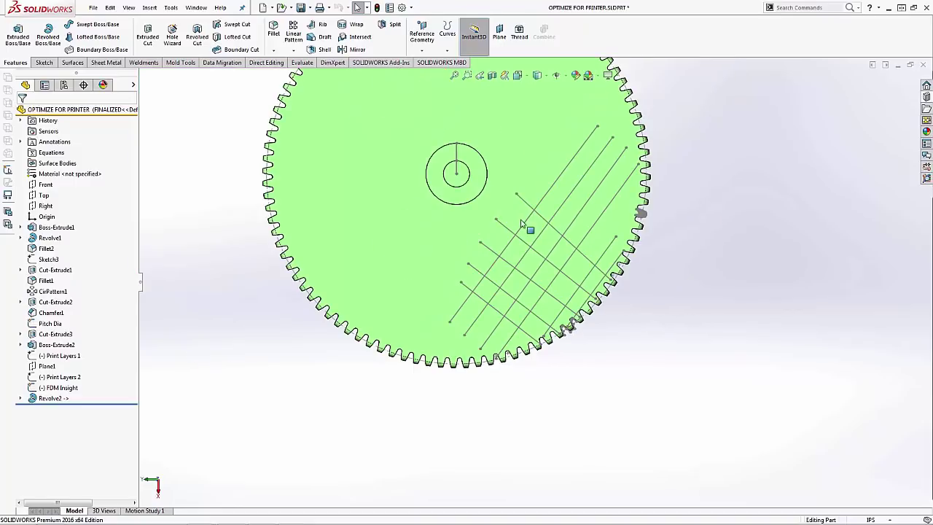
scroll(517, 220, "down", 4)
scroll(511, 276, "down", 2)
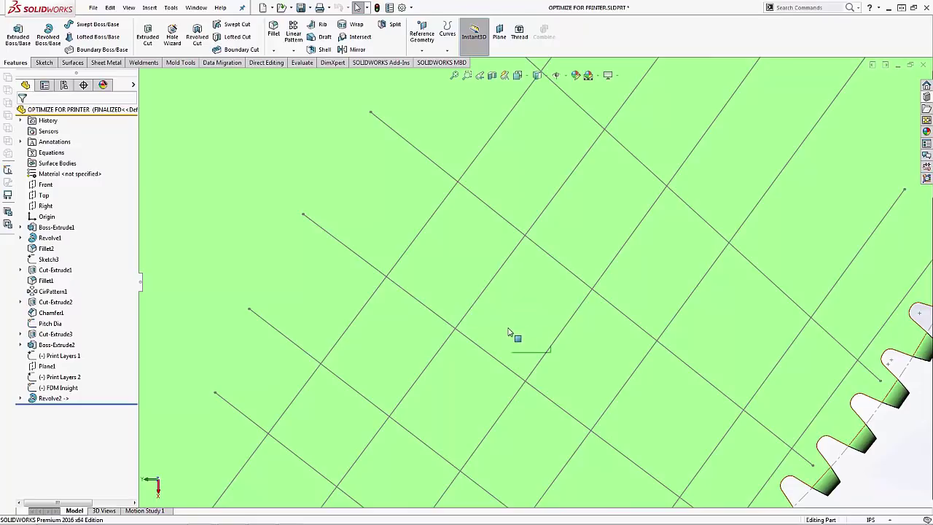
scroll(533, 330, "up", 3)
scroll(533, 330, "up", 1)
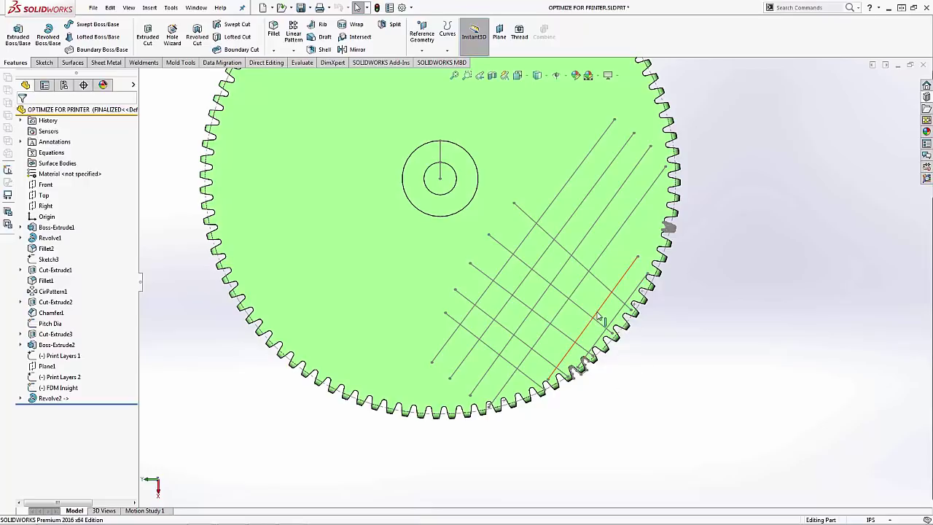
scroll(530, 302, "down", 2)
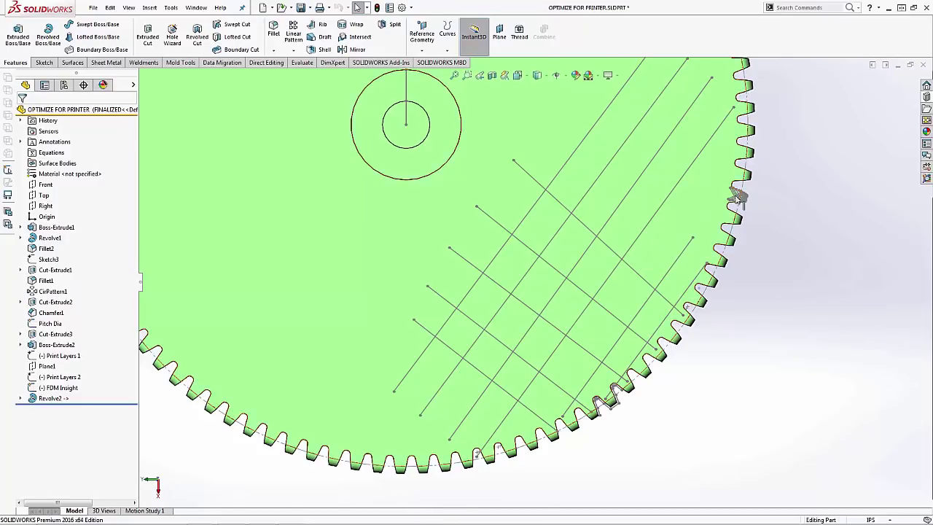
scroll(675, 223, "down", 5)
scroll(685, 233, "down", 4)
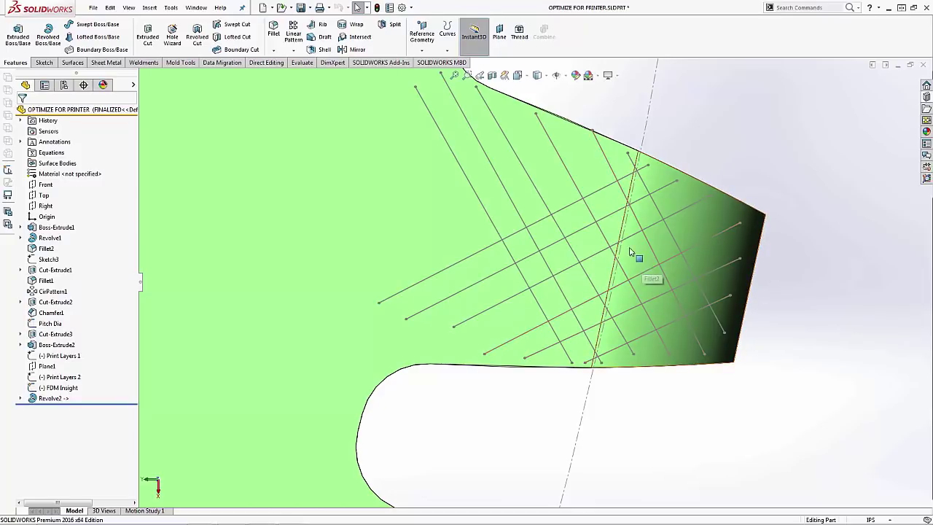
scroll(612, 243, "up", 6)
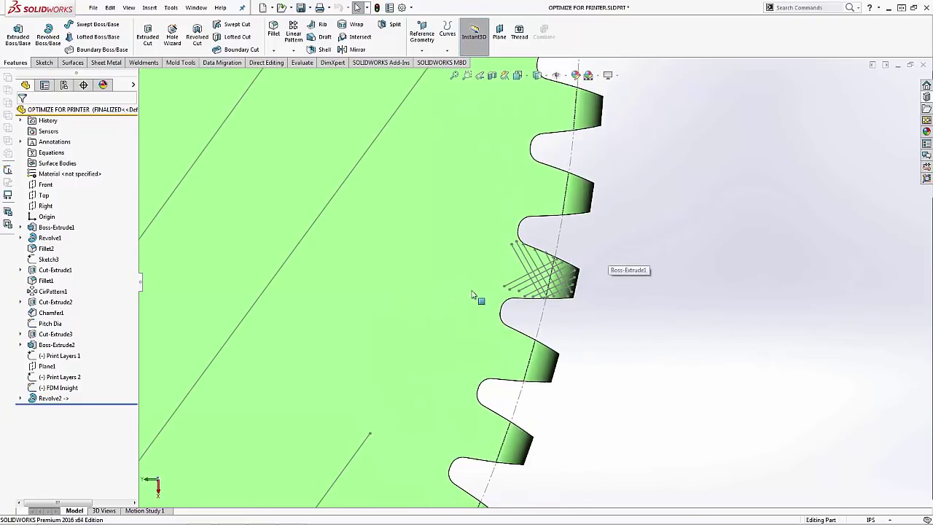
scroll(528, 225, "up", 8)
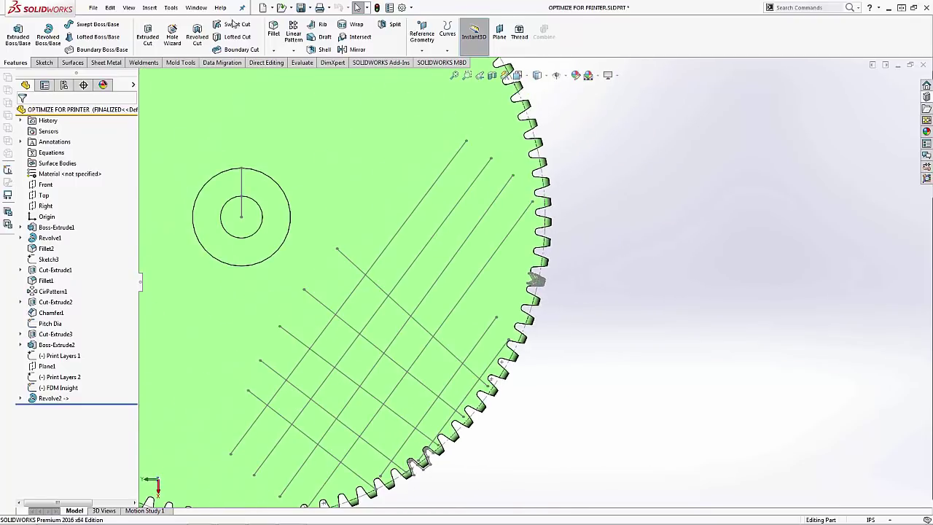
Step: Switch from the GEAR FOR WEBINAR part window to the Assem1 assembly
left_click(196, 7)
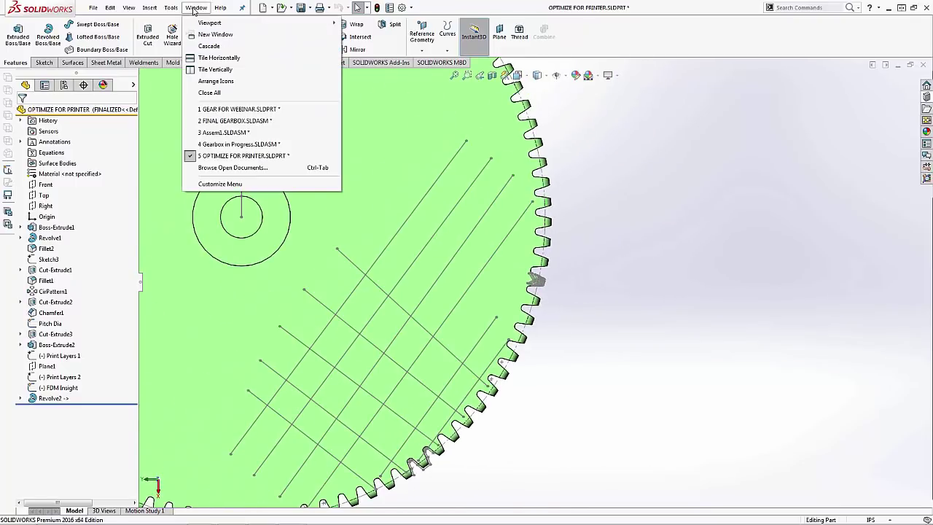
left_click(239, 109)
left_click(196, 8)
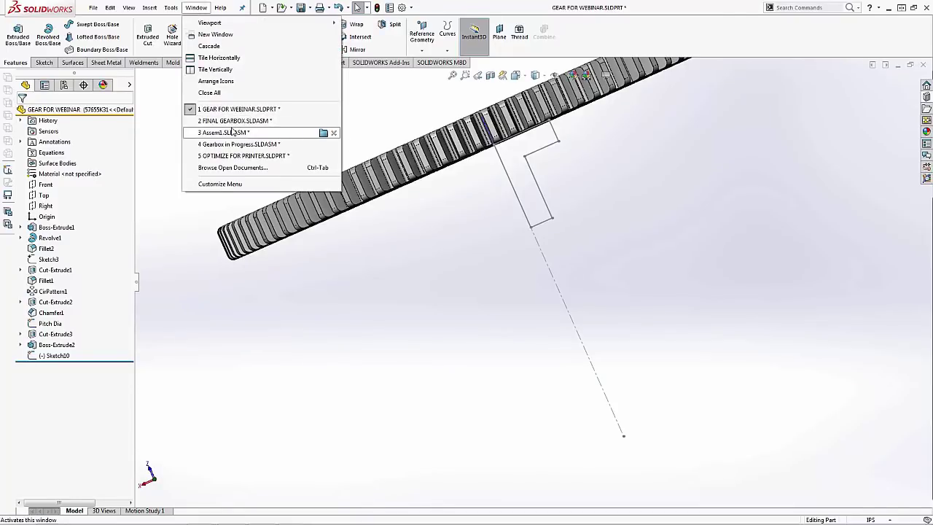
left_click(325, 132)
Step: Hide the carousel with Tab and zoom into the base's thrust needle-roller bearing
scroll(526, 276, "down", 5)
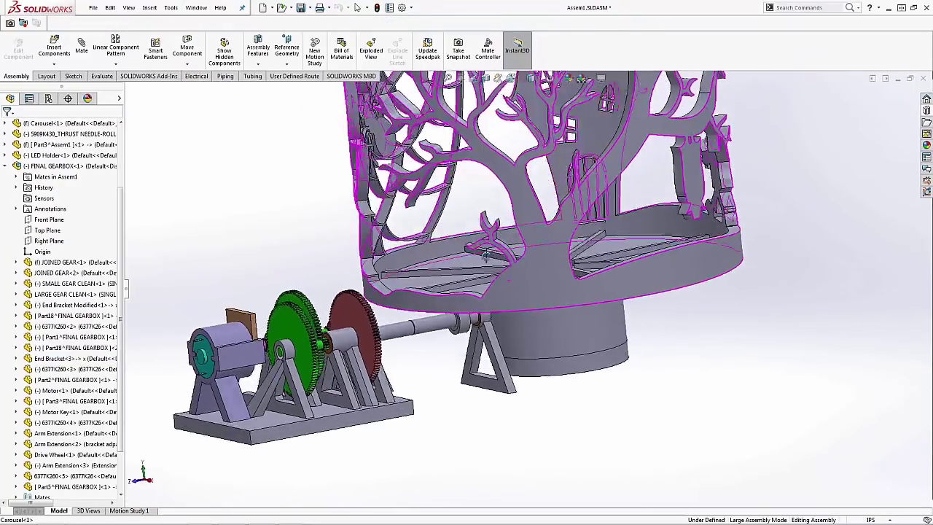
scroll(475, 252, "up", 2)
key("Tab")
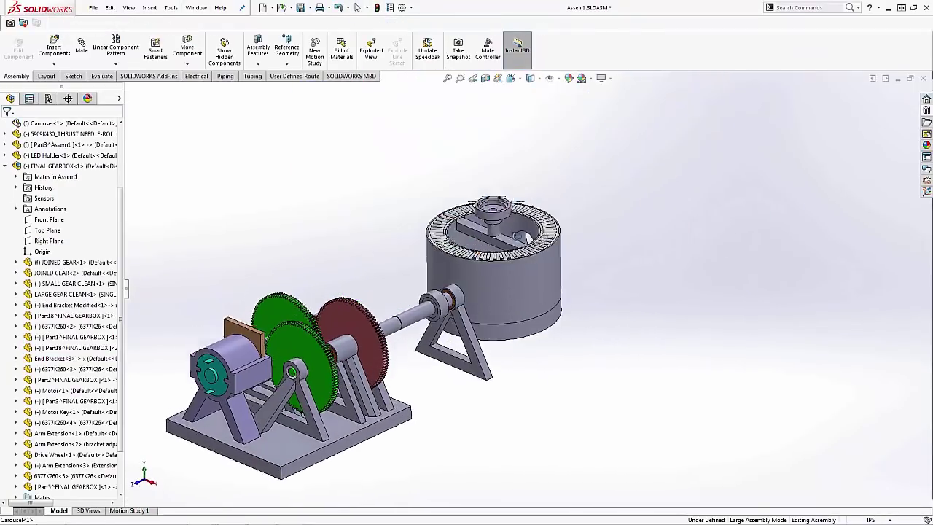
scroll(494, 220, "down", 5)
scroll(459, 222, "down", 3)
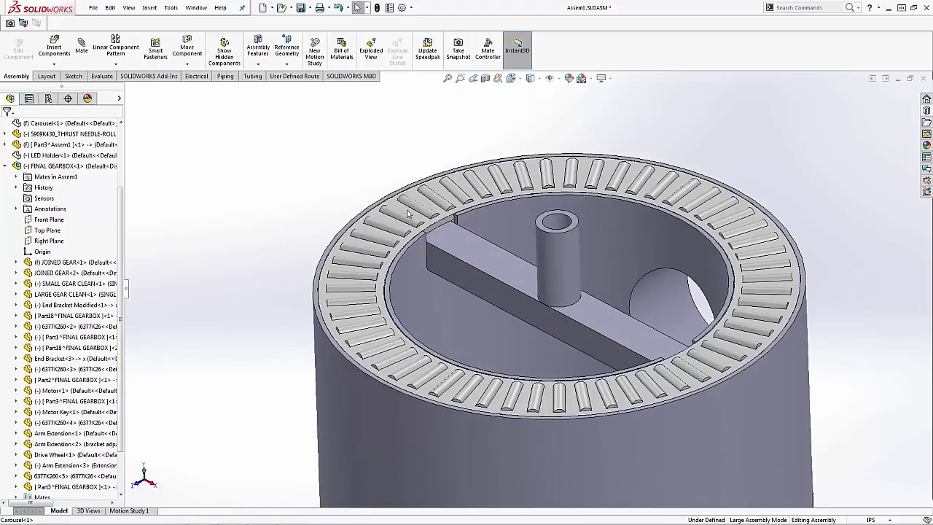
left_click_drag(408, 213, 406, 362)
Step: Hide the thrust needle-roller bearing and orbit to look into the housing cylinder
key("Tab")
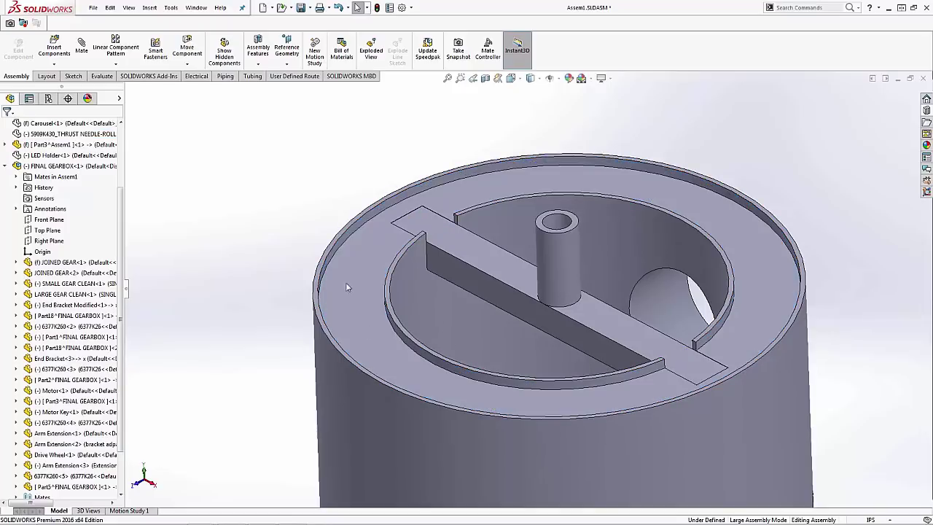
middle_click_drag(378, 204, 585, 188)
scroll(728, 327, "up", 3)
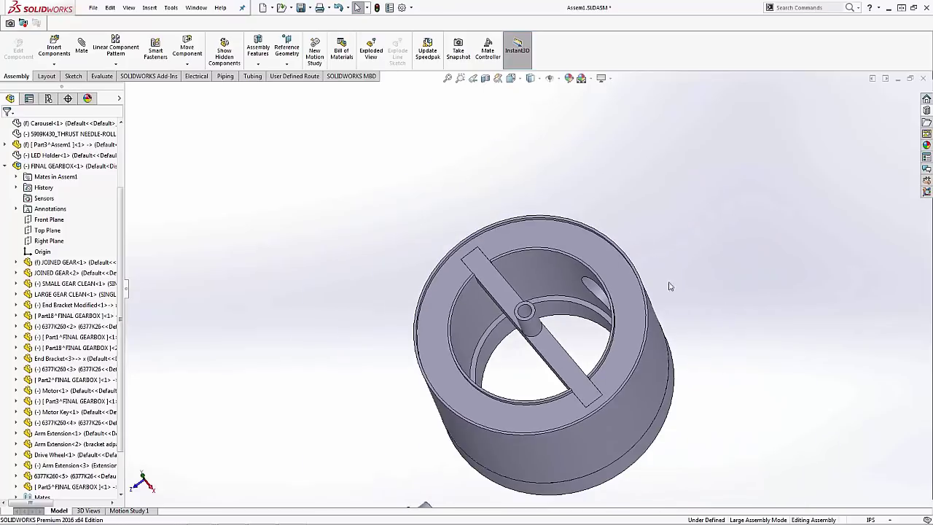
middle_click_drag(582, 321, 608, 306)
scroll(605, 303, "down", 3)
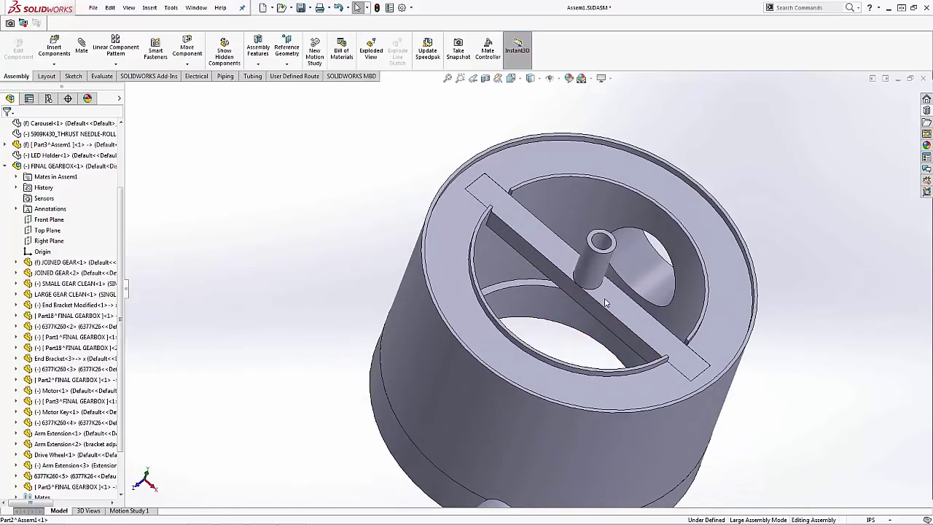
middle_click_drag(615, 307, 641, 324)
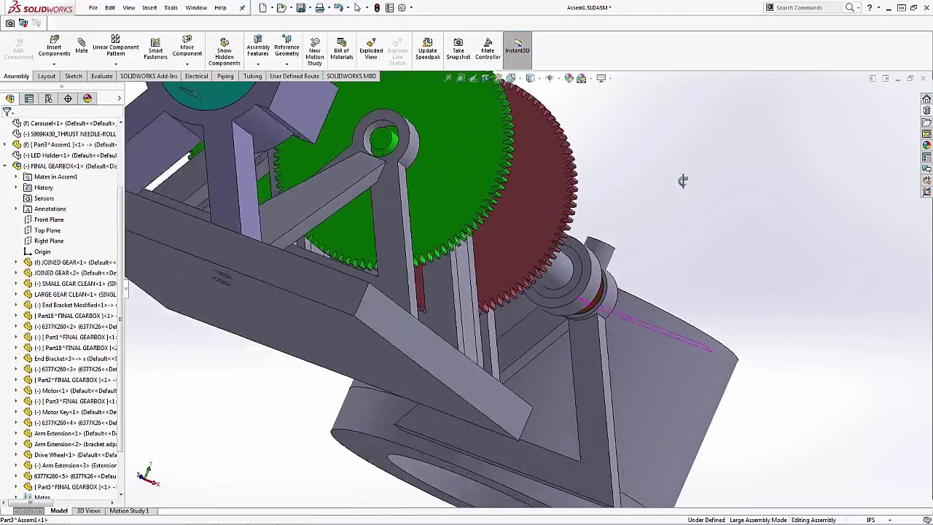
middle_click_drag(682, 181, 575, 235)
Step: Hide the housing's slotted bar, then restore the housing and carousel with Ctrl+Z and Shift+Tab
left_click(552, 231)
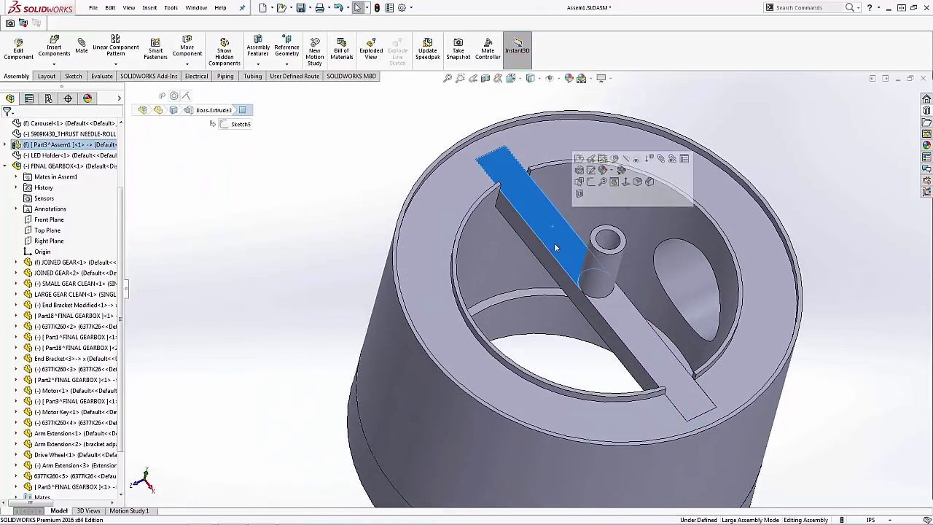
key("Tab")
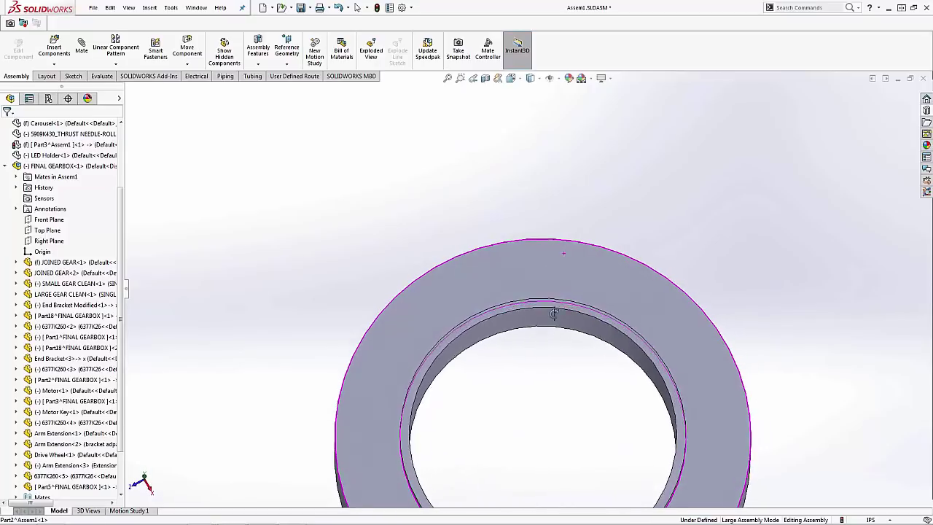
scroll(558, 392, "up", 3)
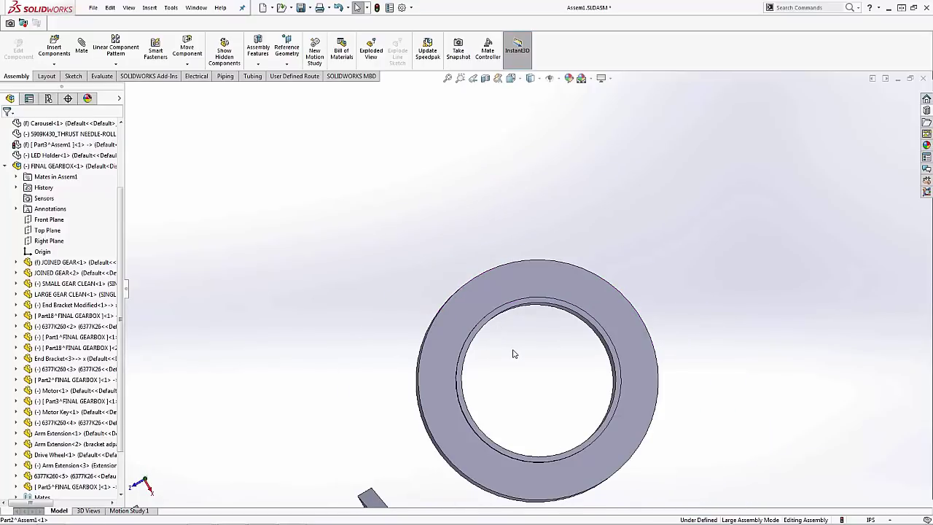
key("ctrl+z")
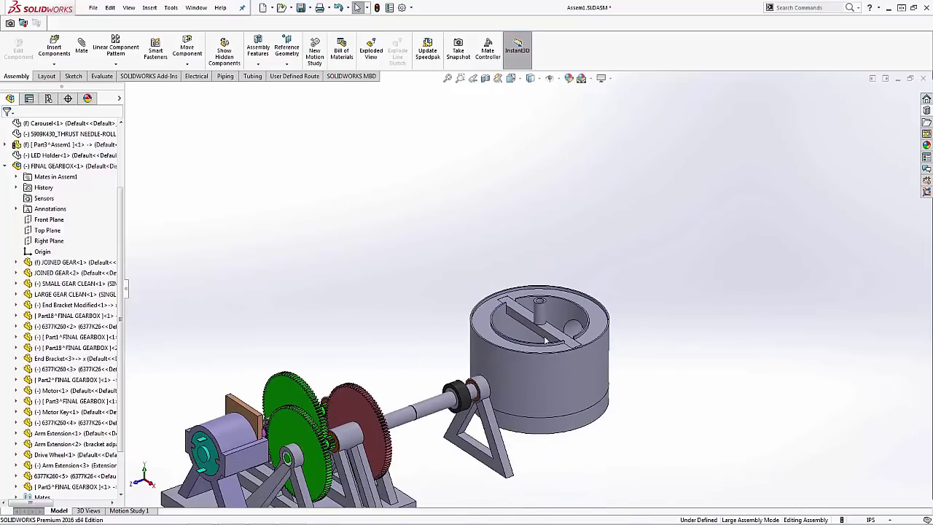
key("shift+Tab")
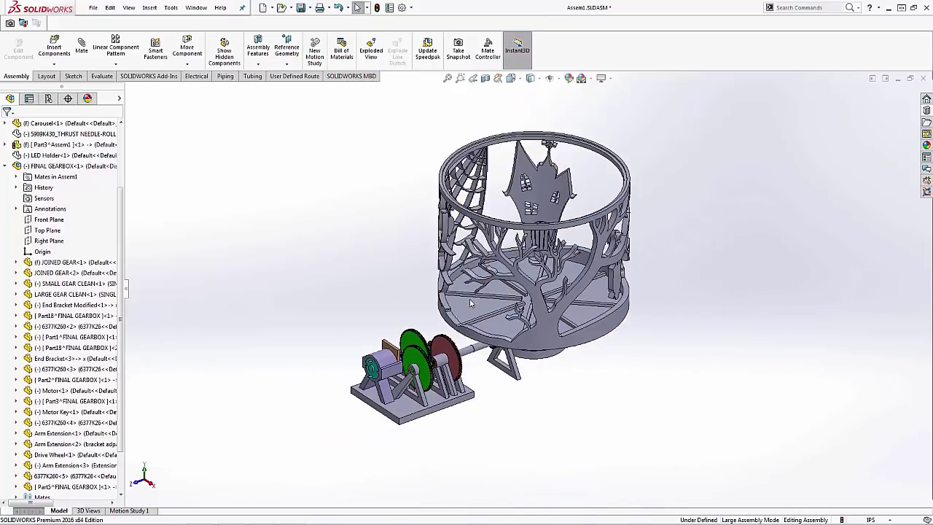
middle_click_drag(470, 303, 504, 303)
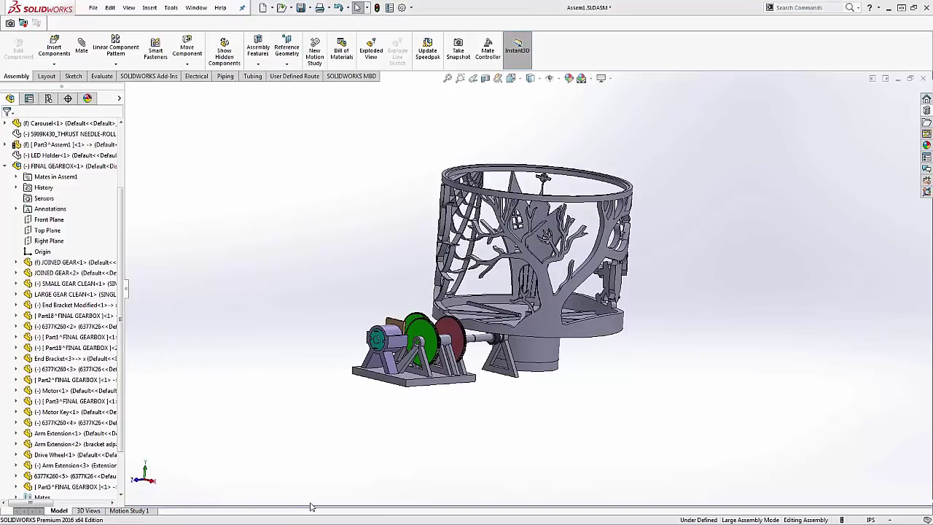
Step: Bring the '3d print webinar' PowerPoint deck to the front from the taskbar
key("super")
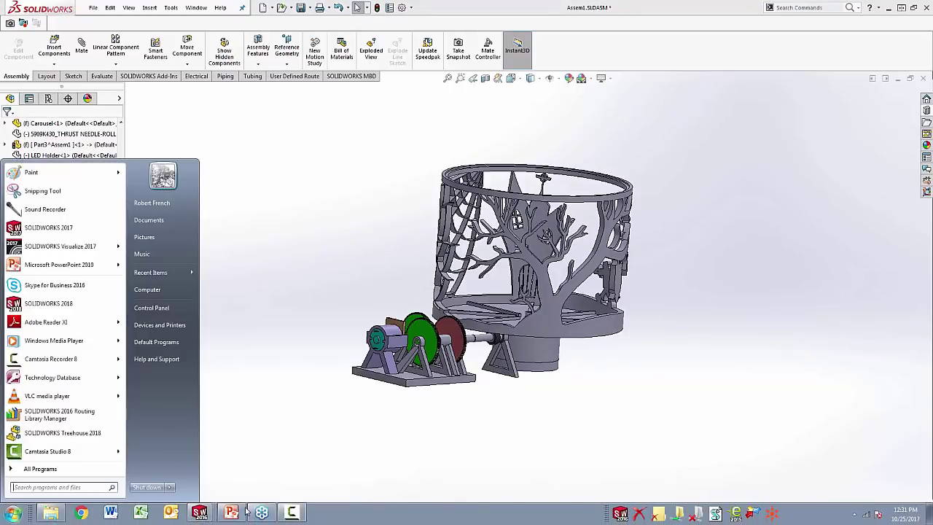
left_click(242, 514)
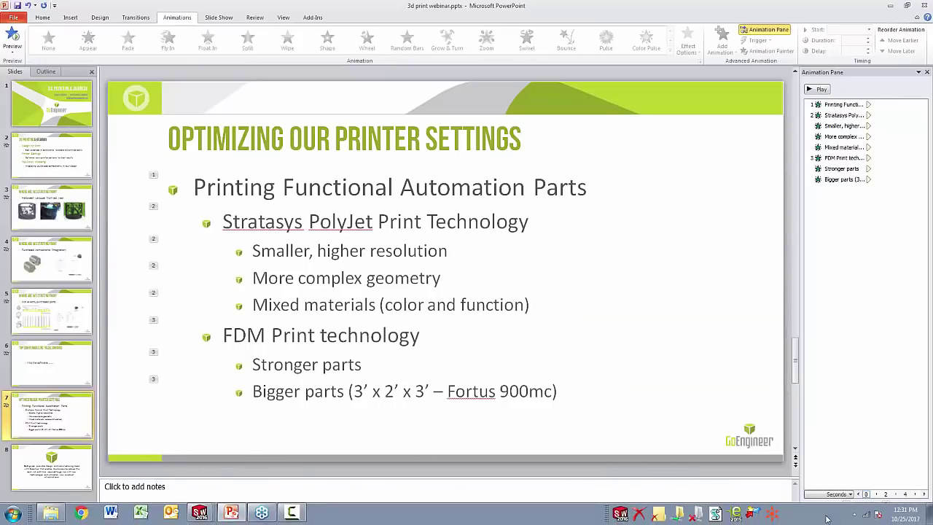